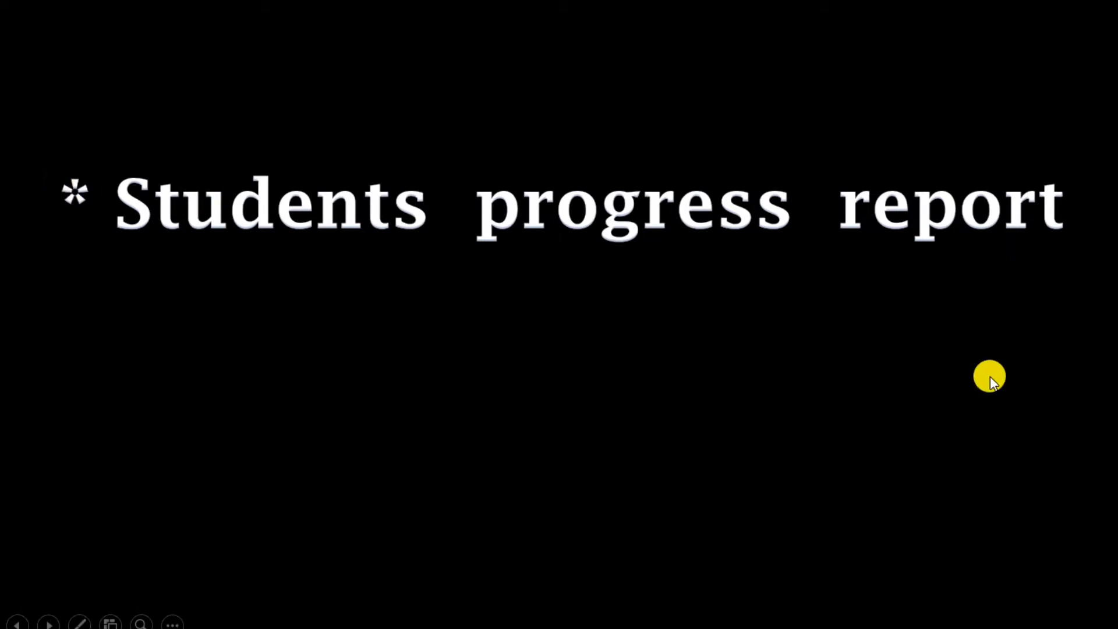
Step: Reveal the Employees Details and Workers Details bullets, then bring up the slide show menu
left_click(1047, 565)
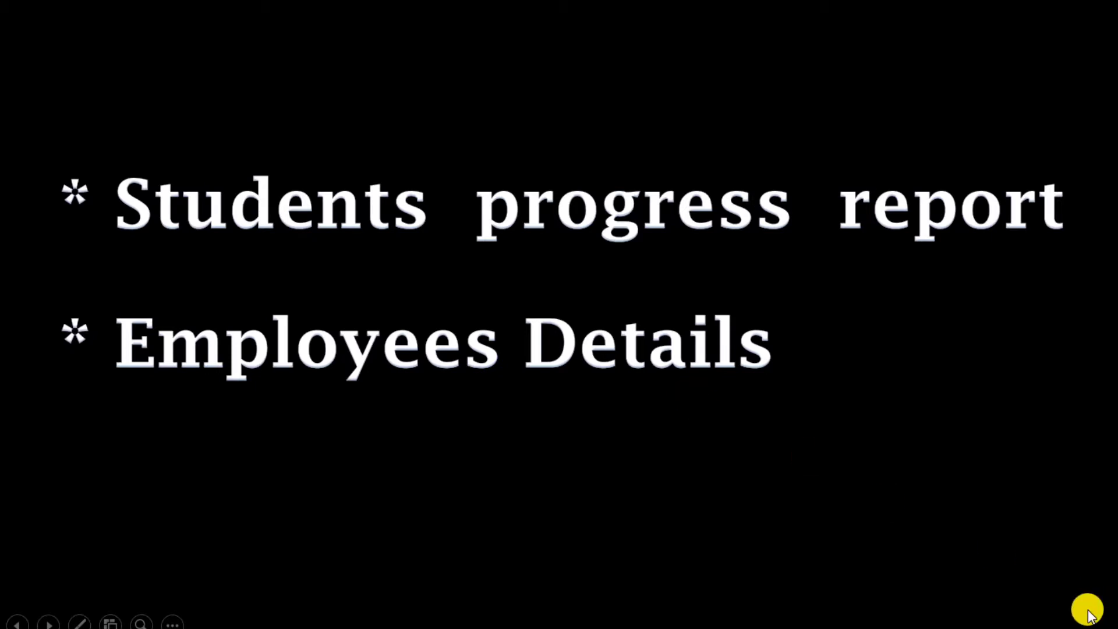
left_click(1084, 611)
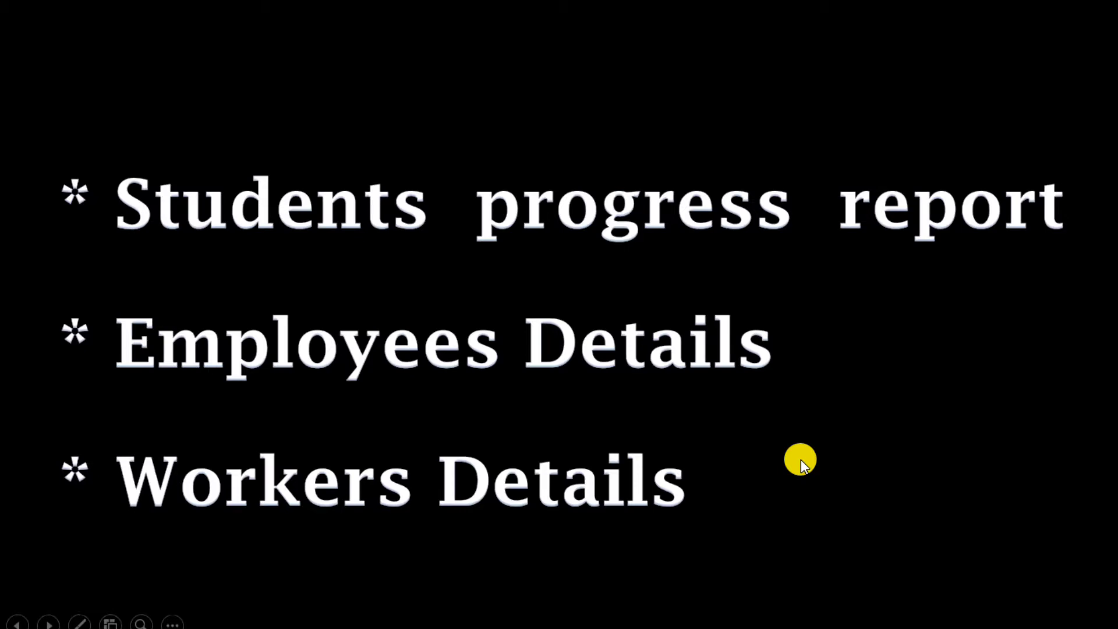
right_click(585, 413)
Step: End the slide show and bring up Sheet3 of the PROGRESS REPORT workbook
left_click(644, 401)
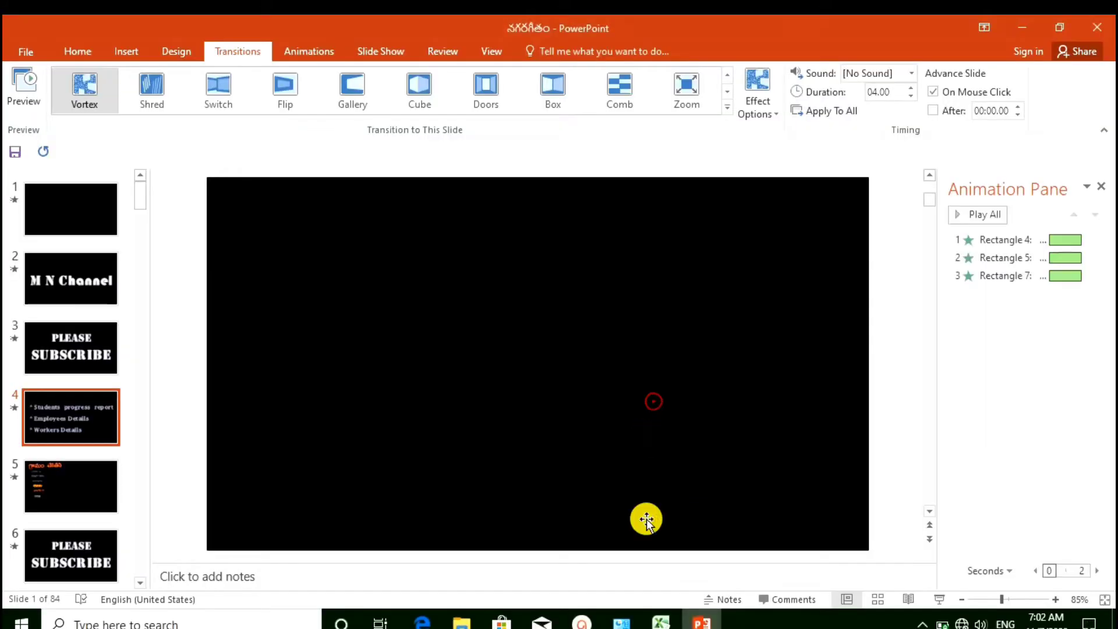
left_click(661, 621)
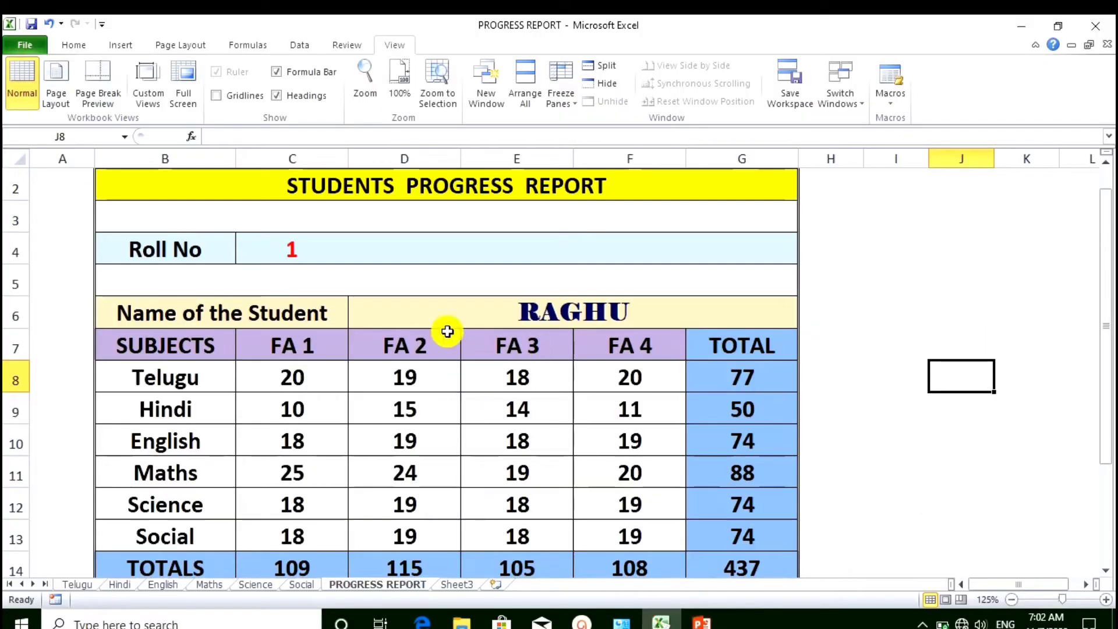
left_click(455, 583)
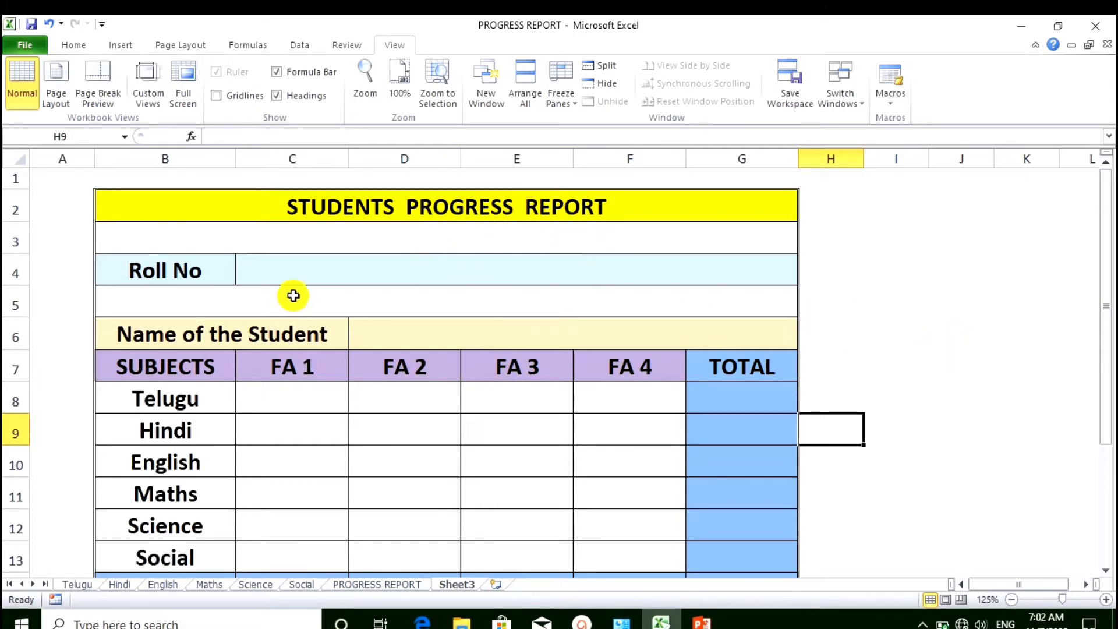
Step: Point out the empty Roll No and Name of the Student cells on the template
left_click(181, 273)
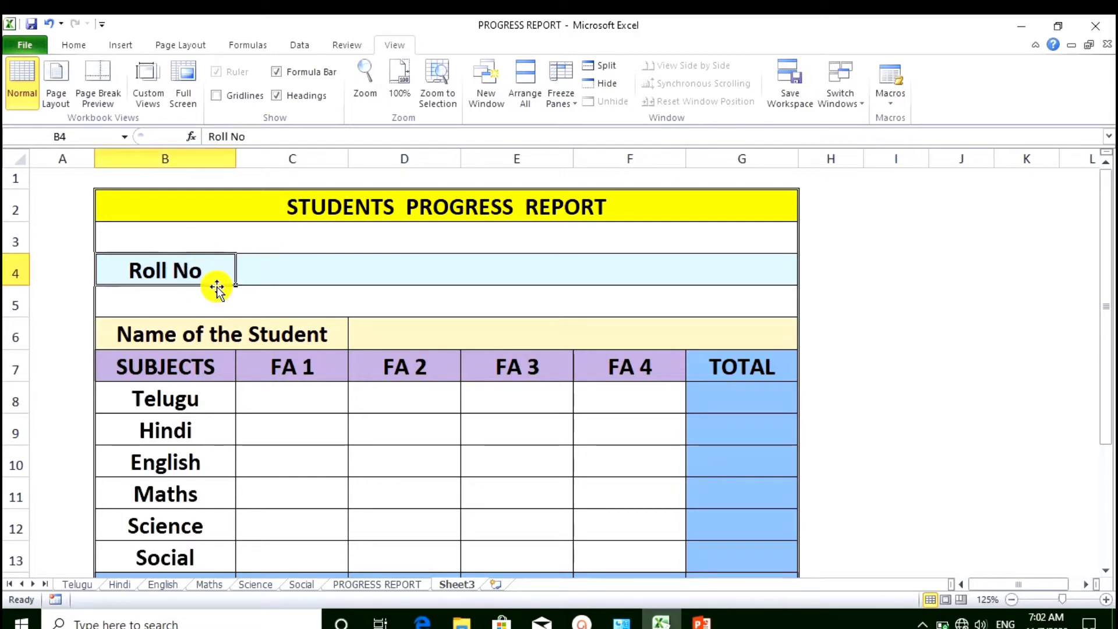
left_click(170, 335)
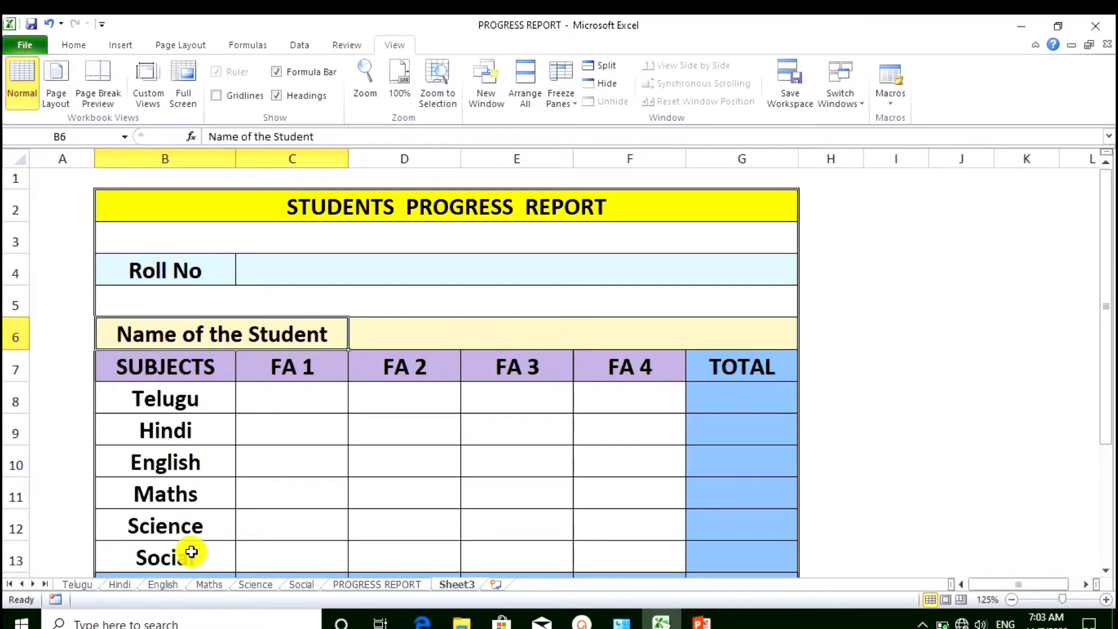
scroll(186, 553, "down", 1)
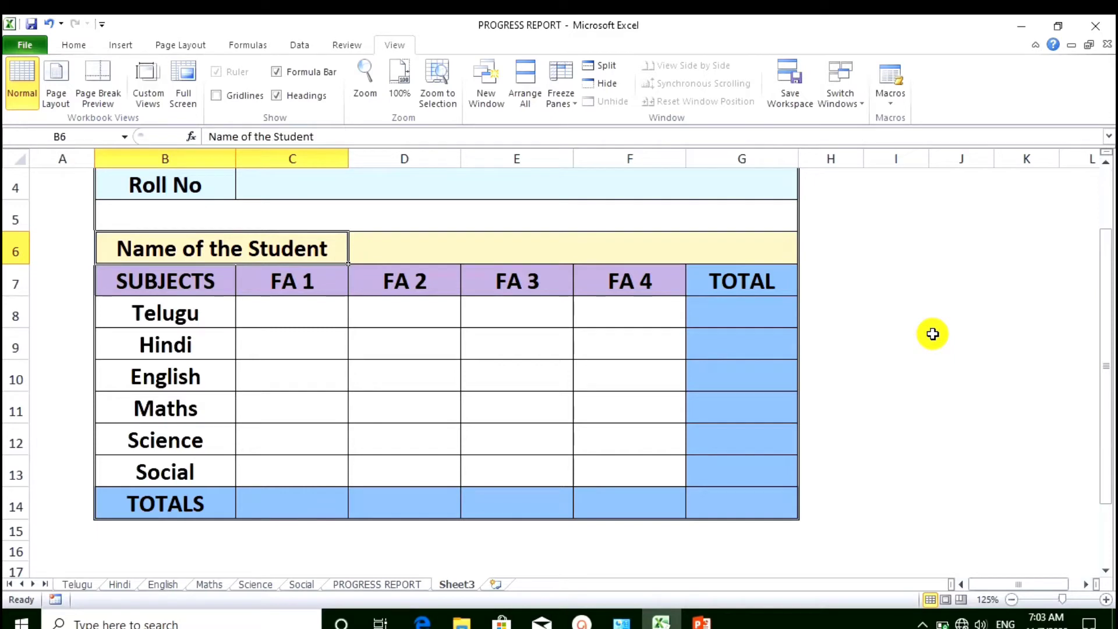
scroll(932, 334, "up", 1)
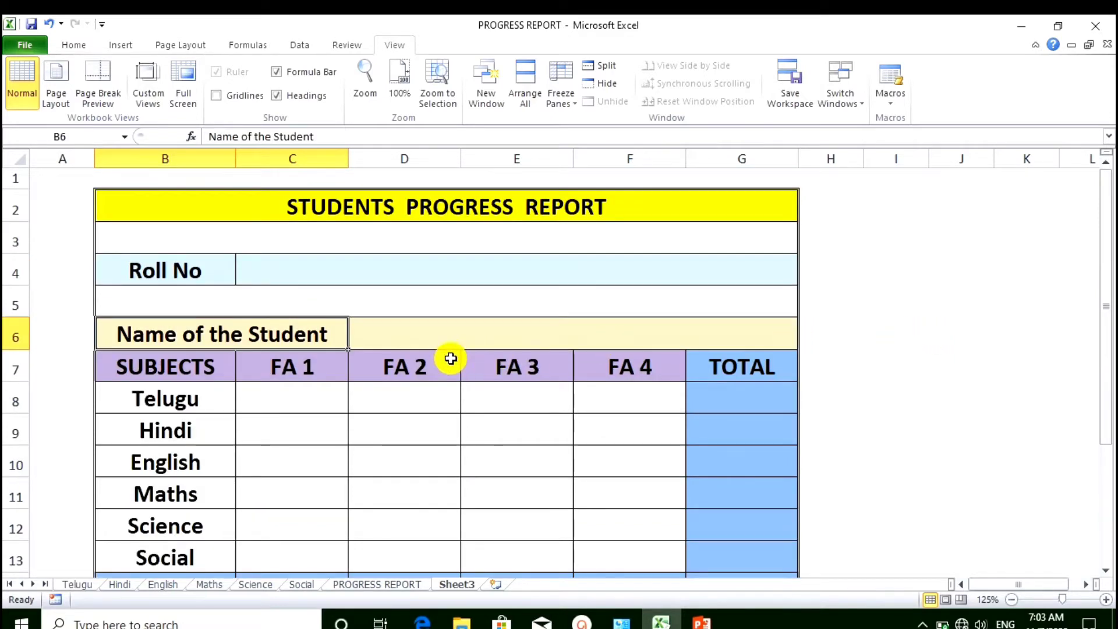
left_click(81, 585)
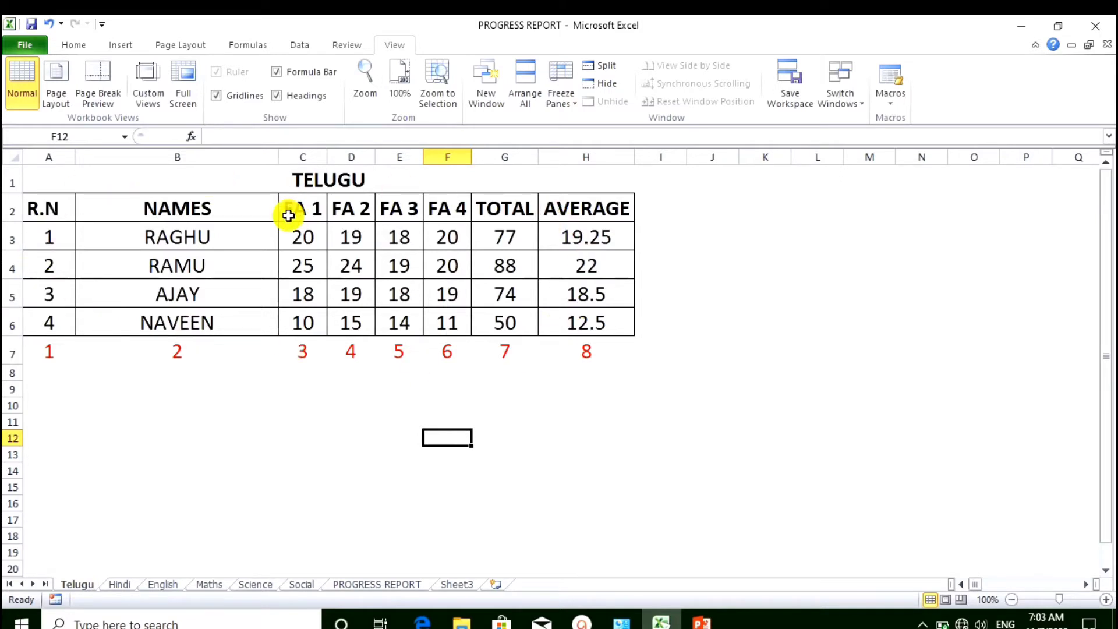
left_click(124, 584)
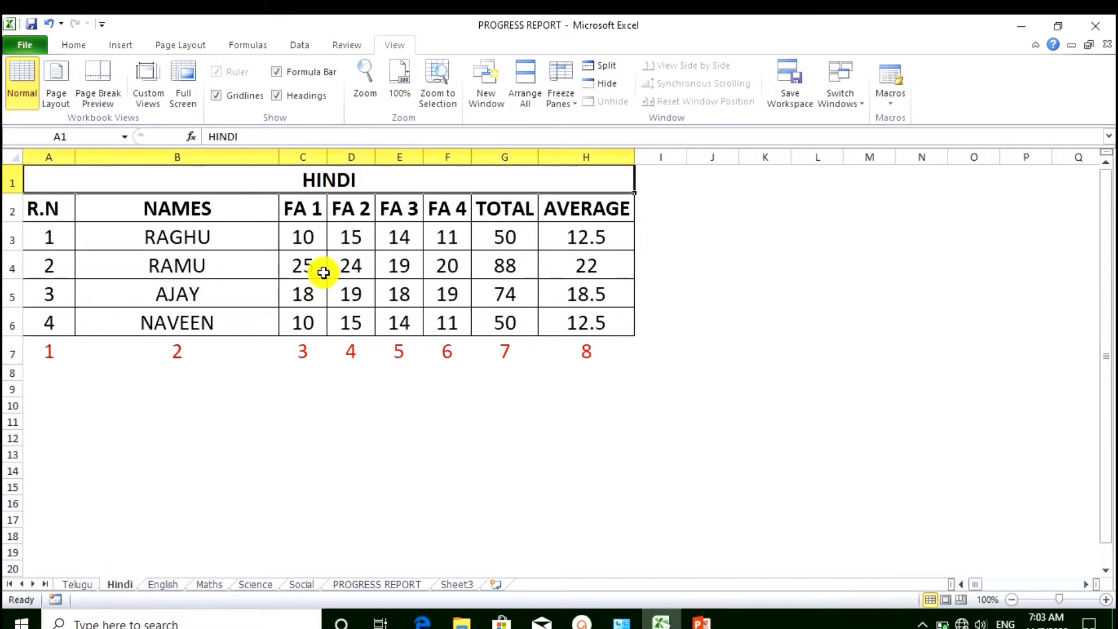
left_click(161, 584)
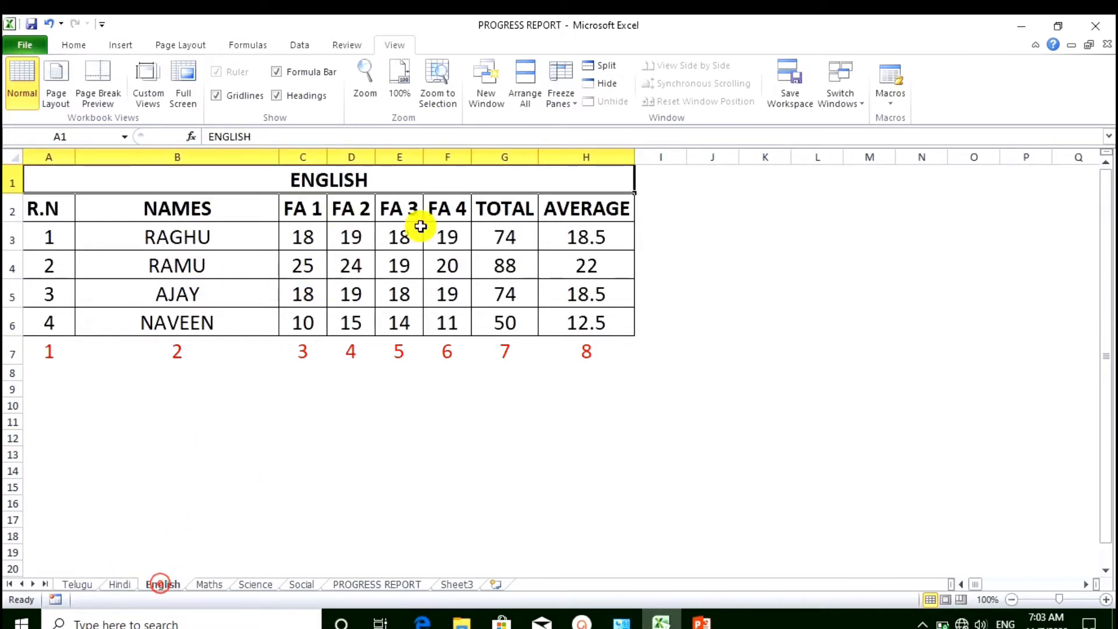
left_click(207, 584)
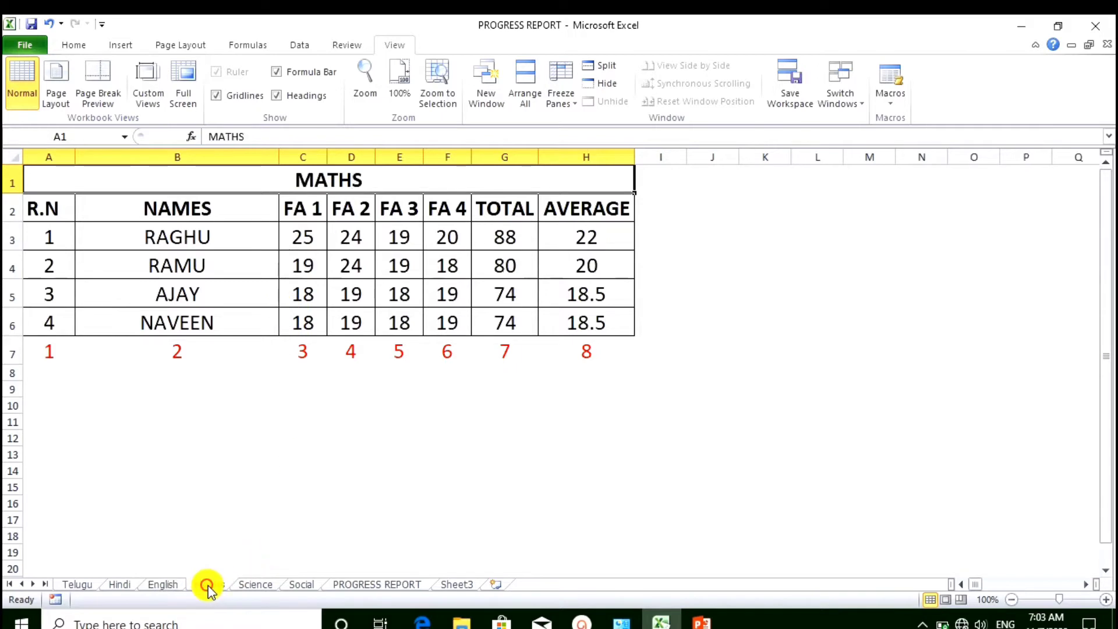
left_click(260, 584)
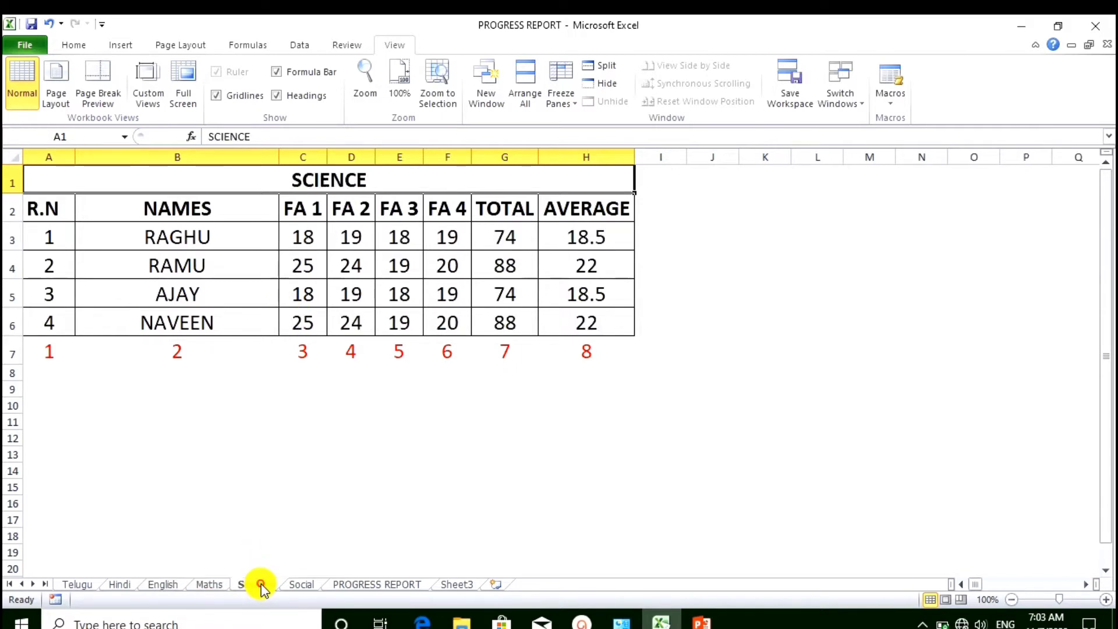
left_click(305, 585)
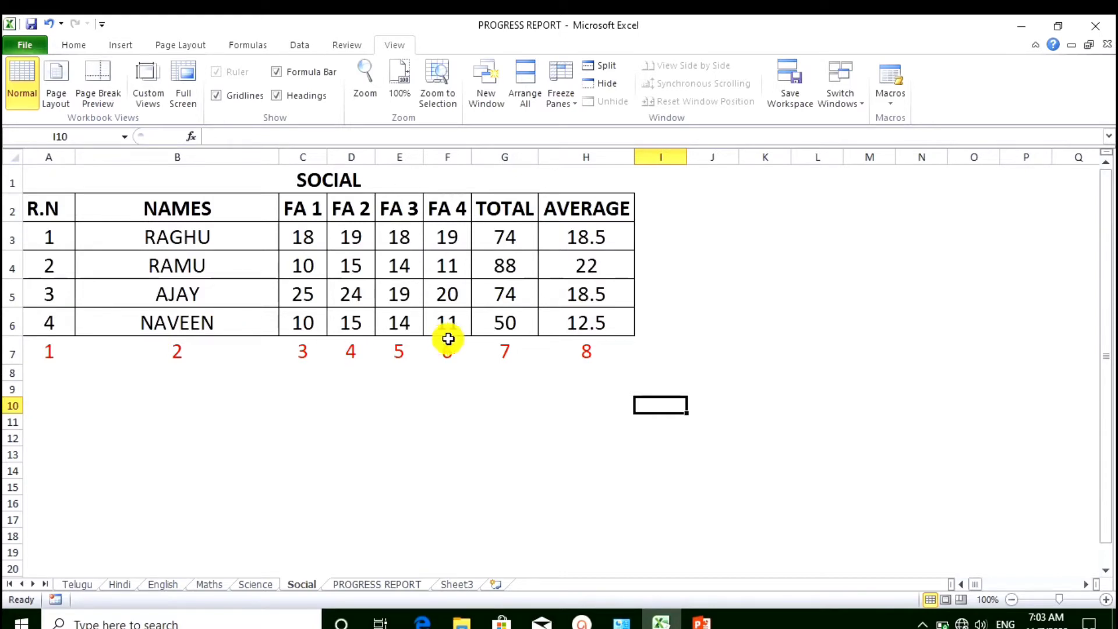
left_click(457, 584)
left_click(292, 271)
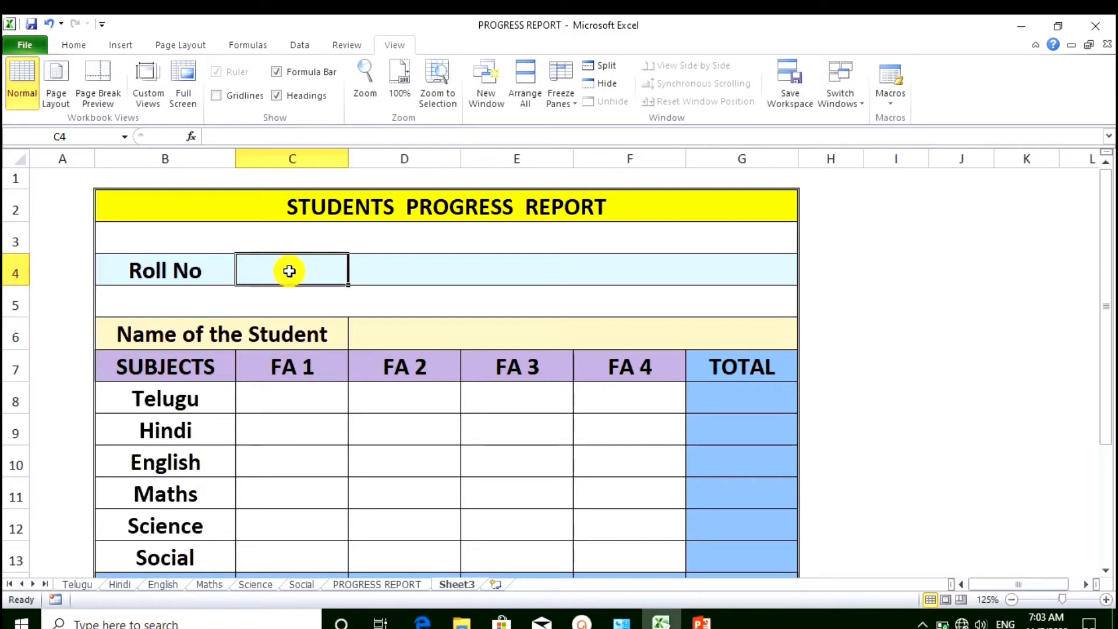
left_click(467, 338)
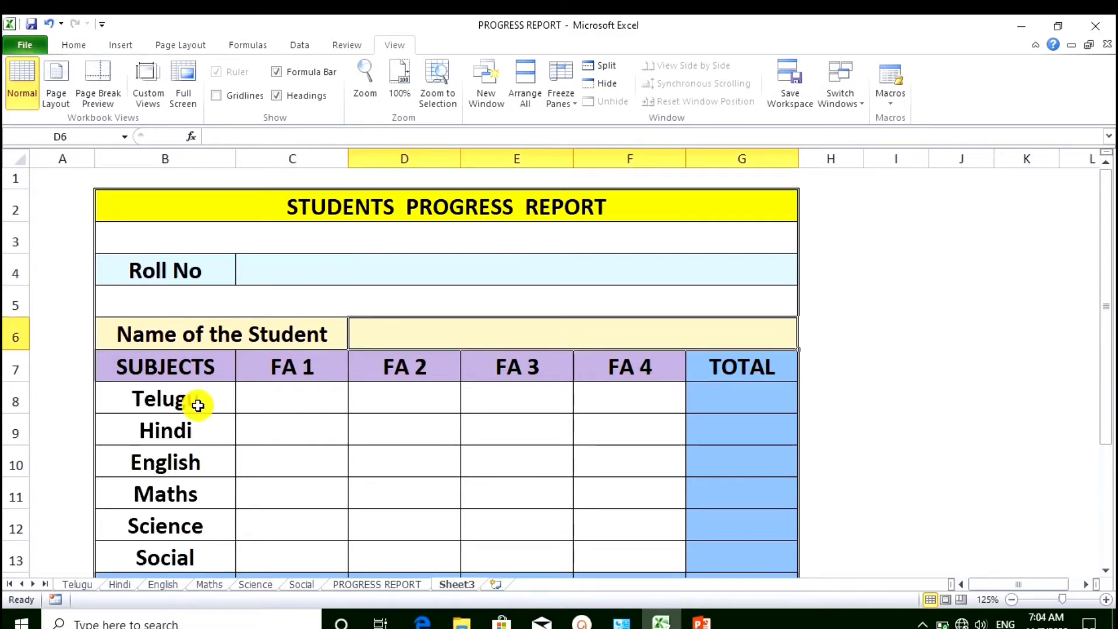
left_click(314, 399)
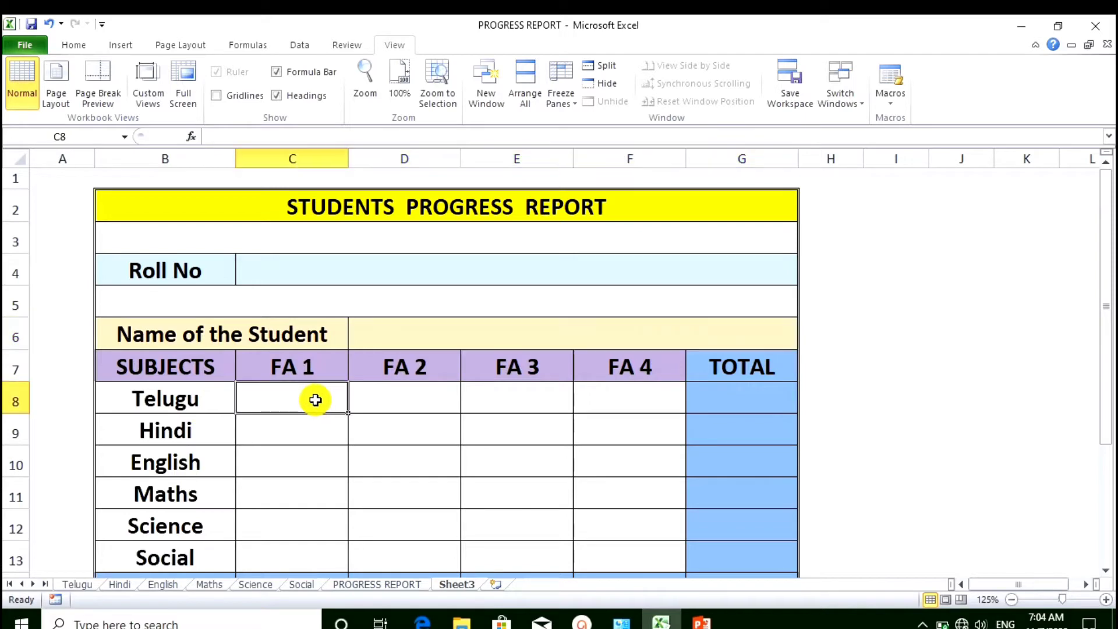
left_click(406, 396)
left_click(531, 392)
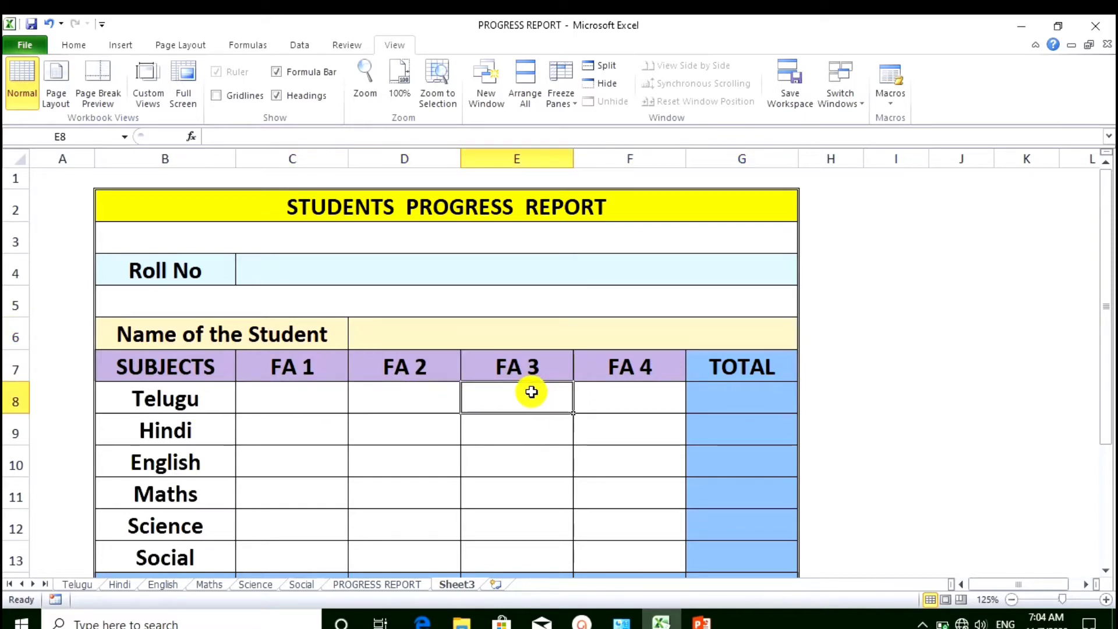
left_click(618, 399)
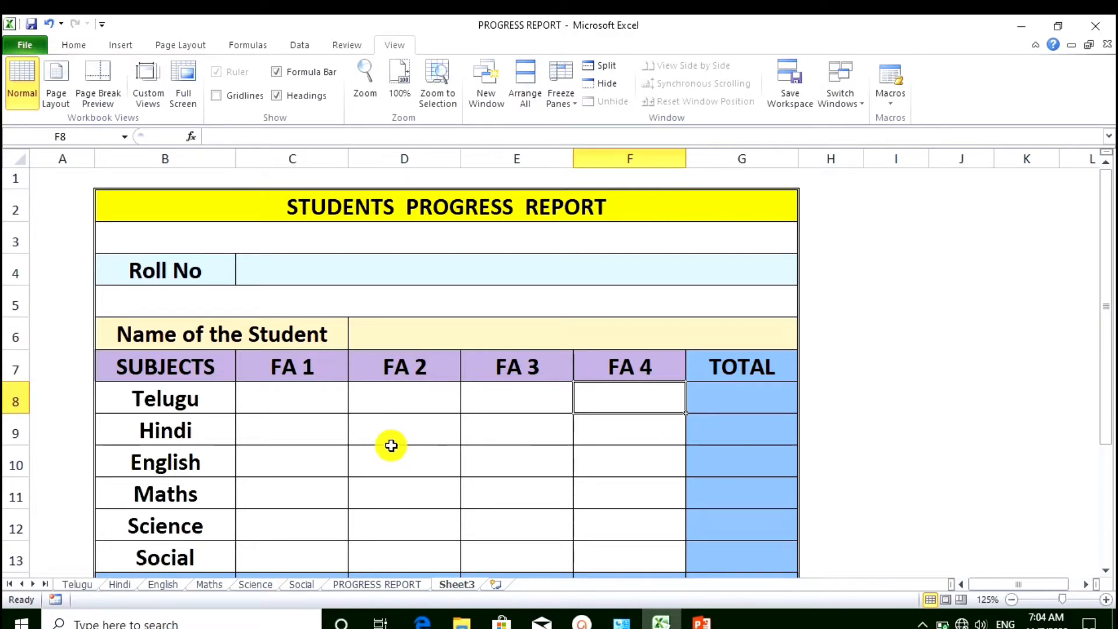
Step: On the finished report, enter roll numbers 0, 1 and 2 in C4, showing RAGHU then RAMU
left_click(415, 588)
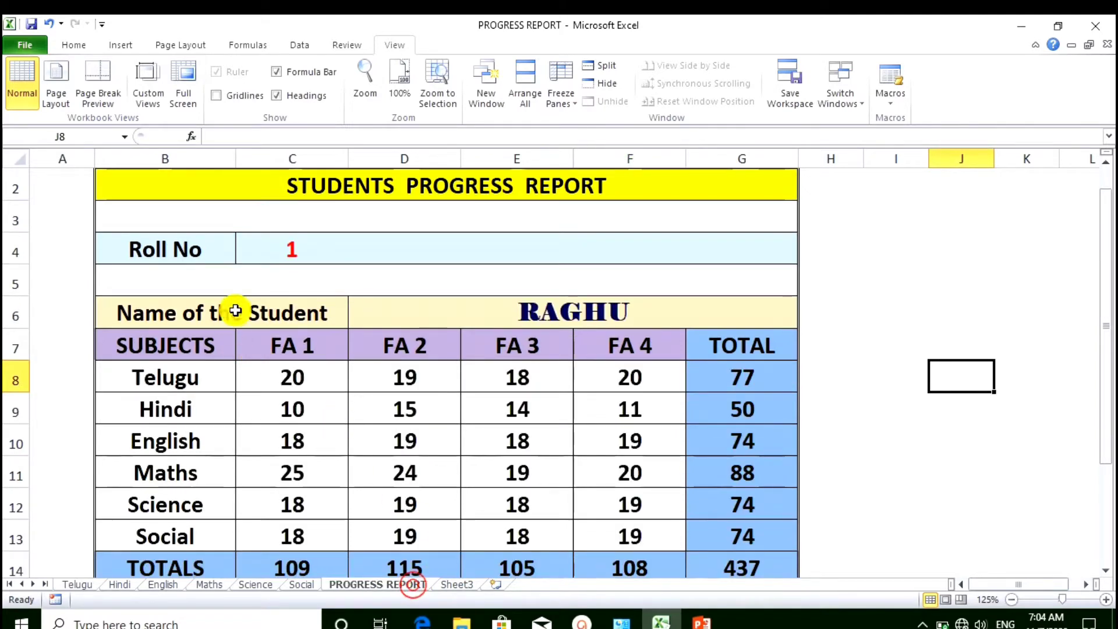
left_click(293, 241)
type("0")
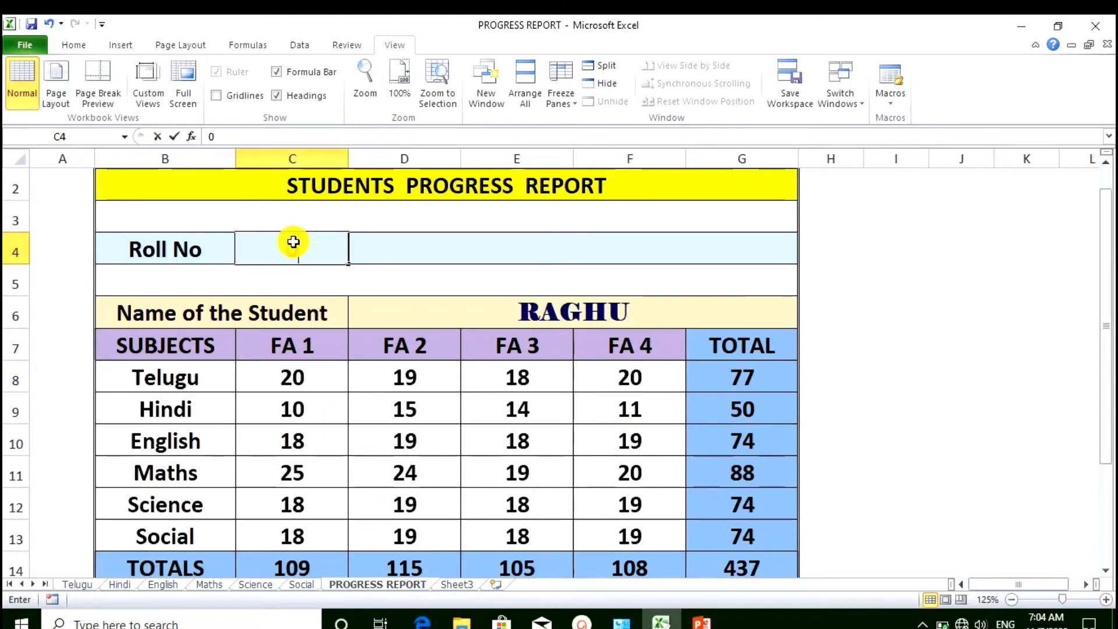
key("Return")
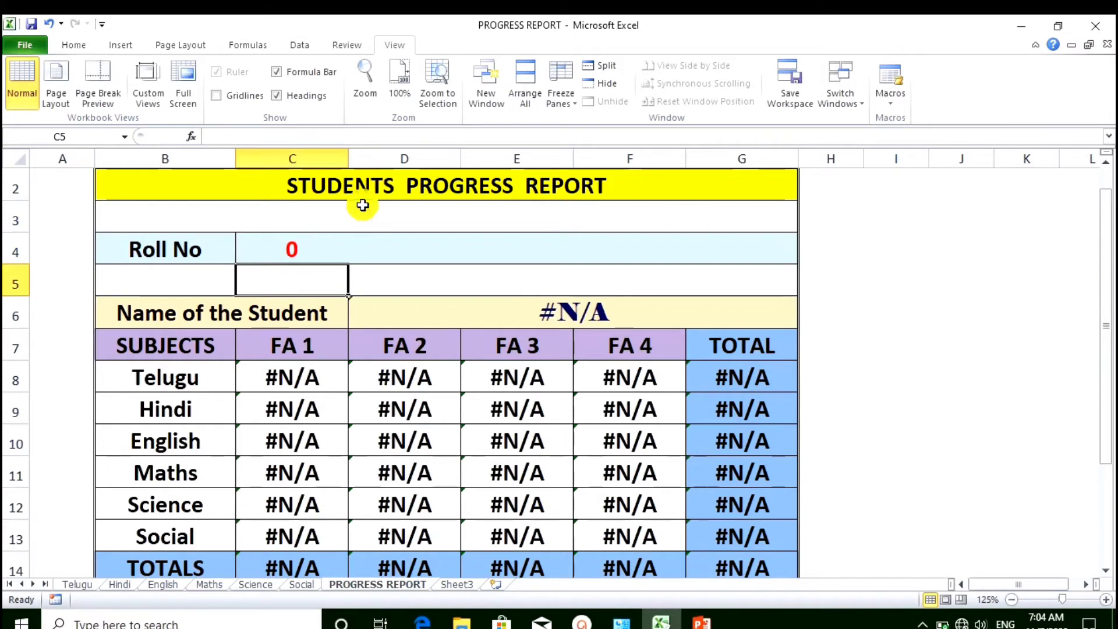
left_click(287, 238)
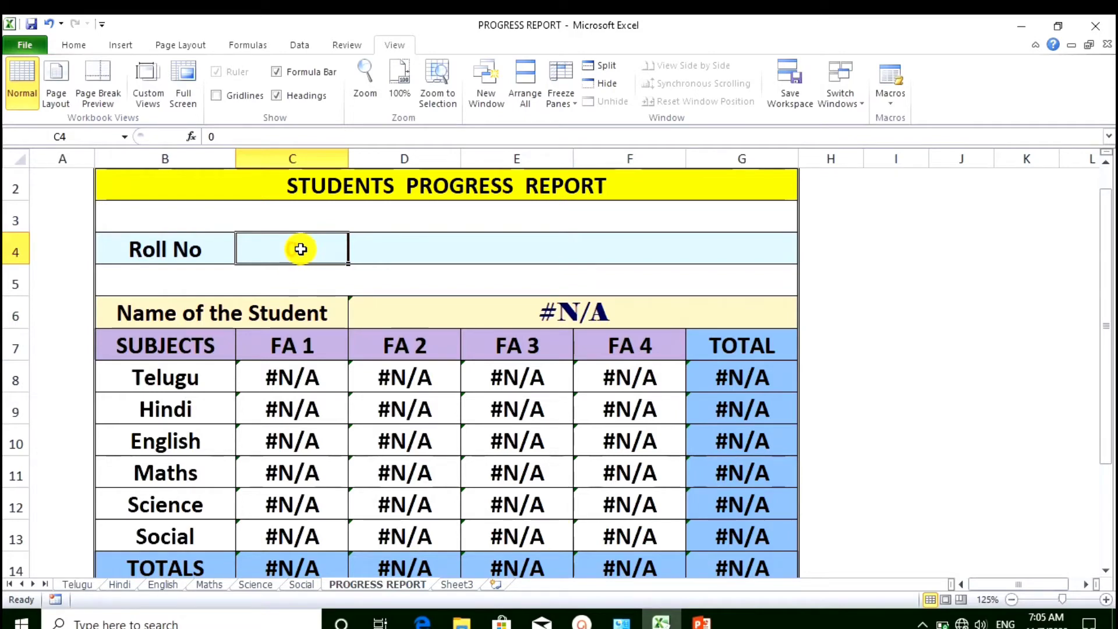
type("1")
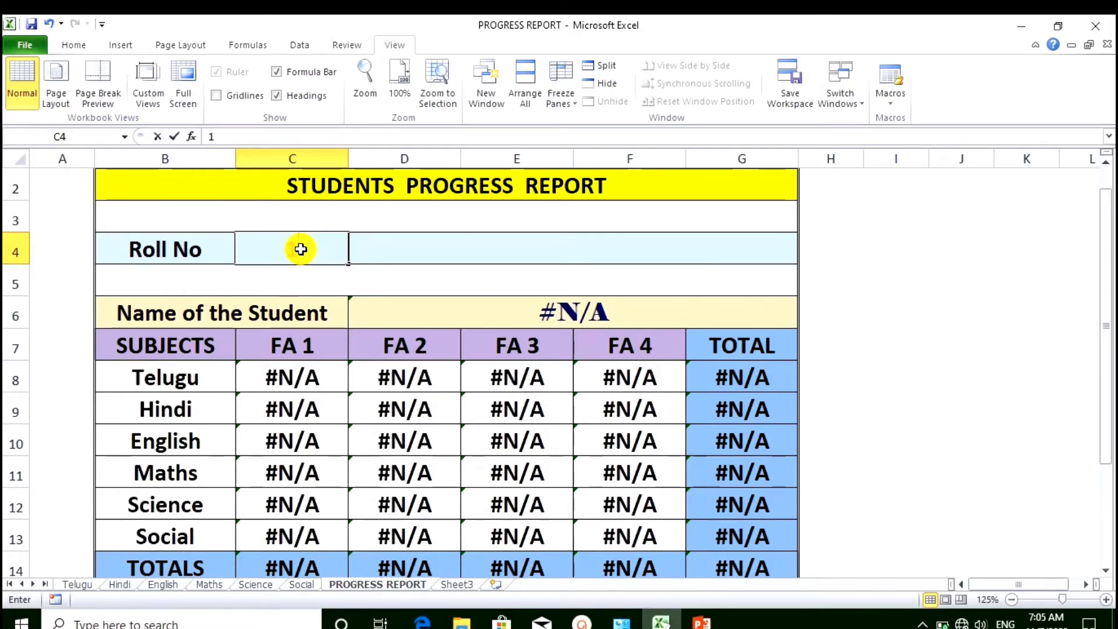
key("Return")
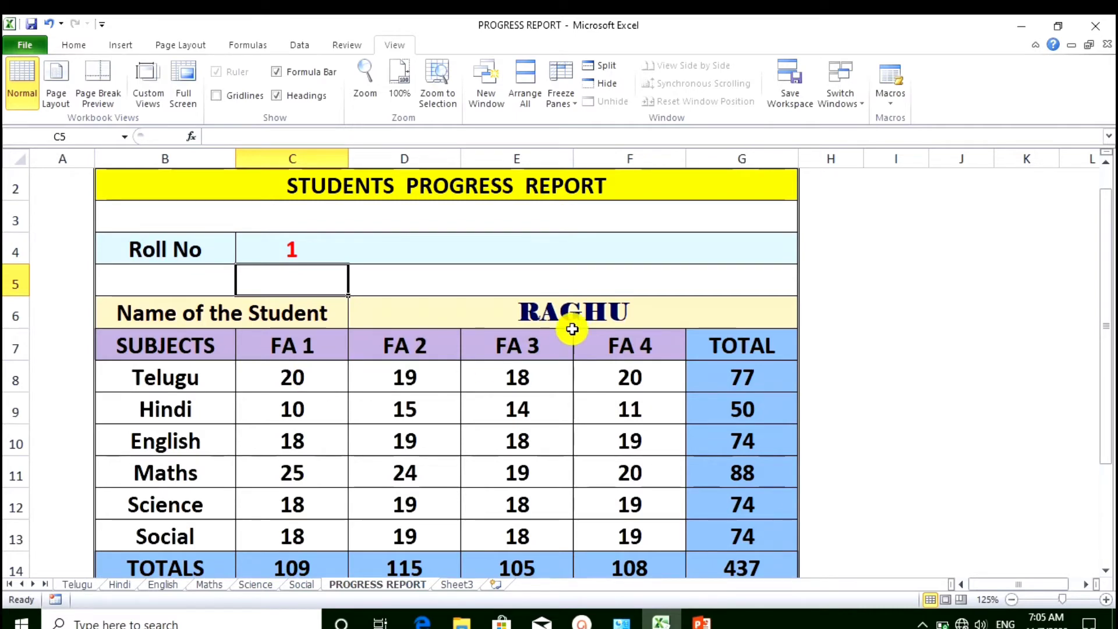
left_click(298, 247)
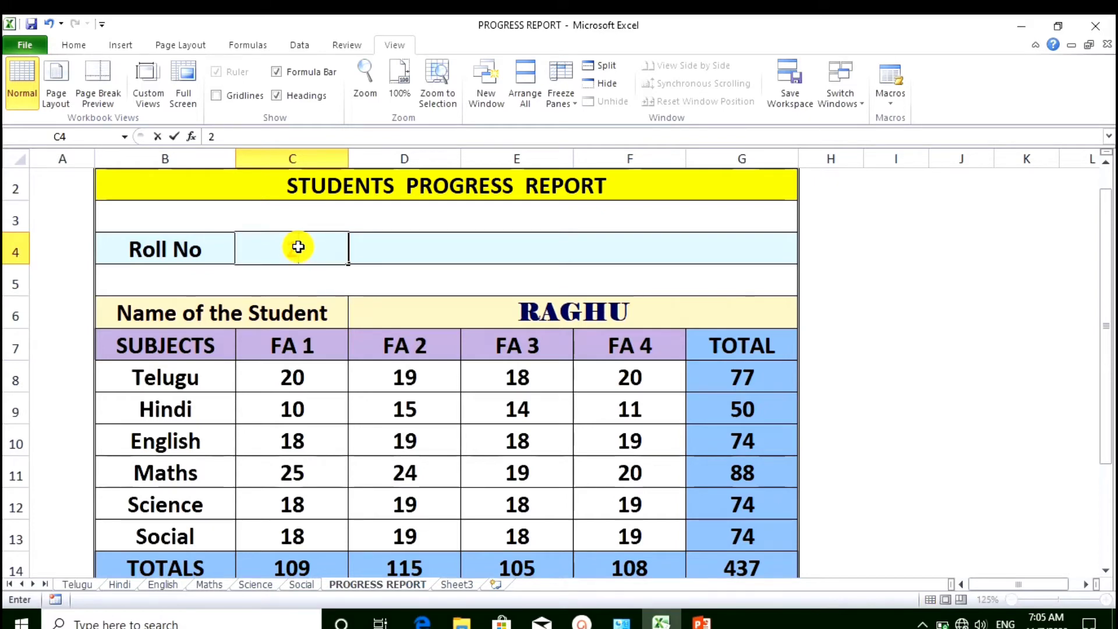
type("2")
key("Return")
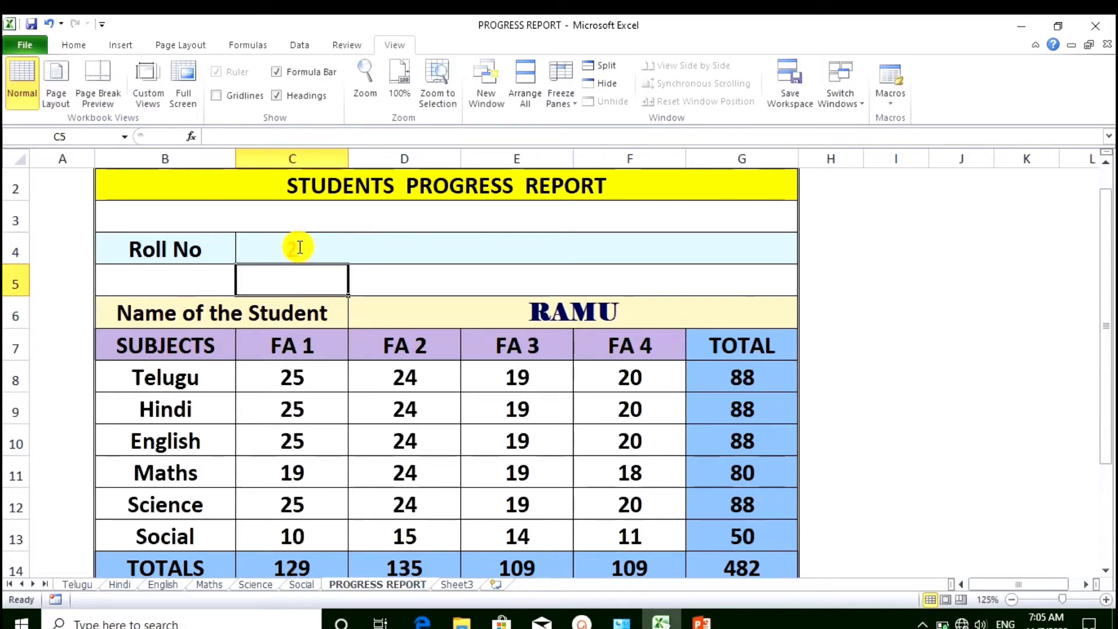
Step: Check D6's name lookup formula, confirm roll 3 for AJAY, then view the Telugu marks sheet
left_click(298, 247)
left_click(569, 313)
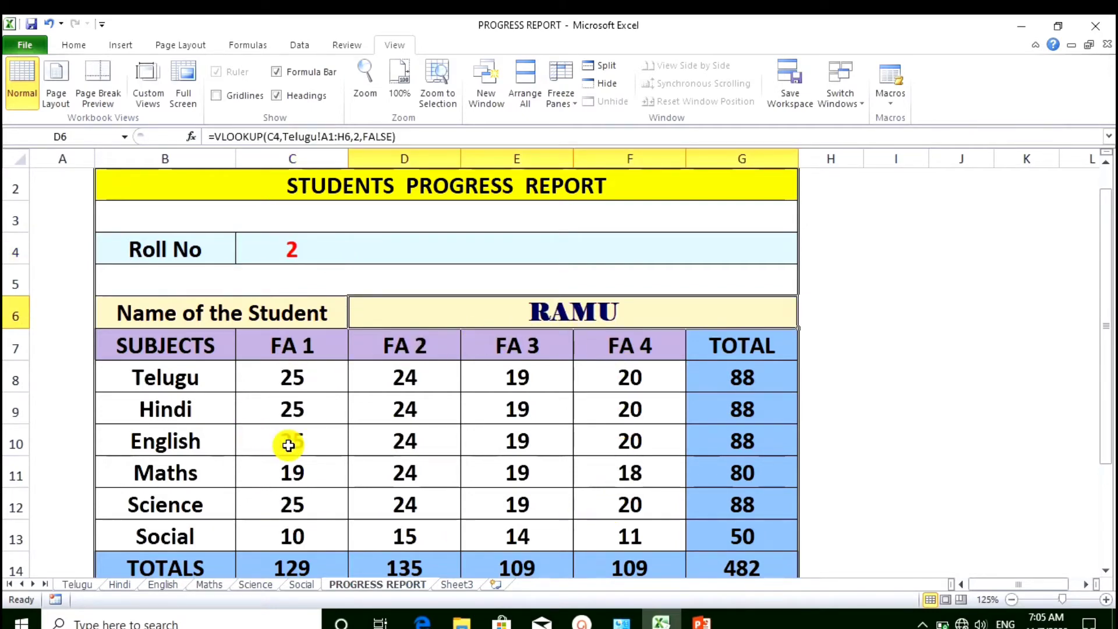
left_click(293, 251)
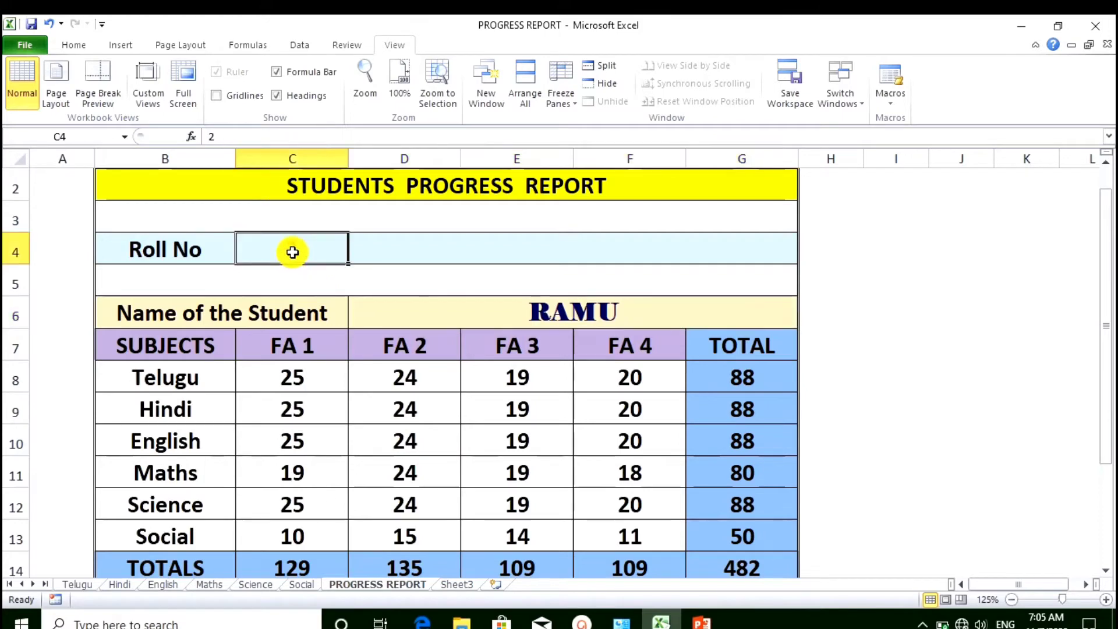
type("3")
key("Return")
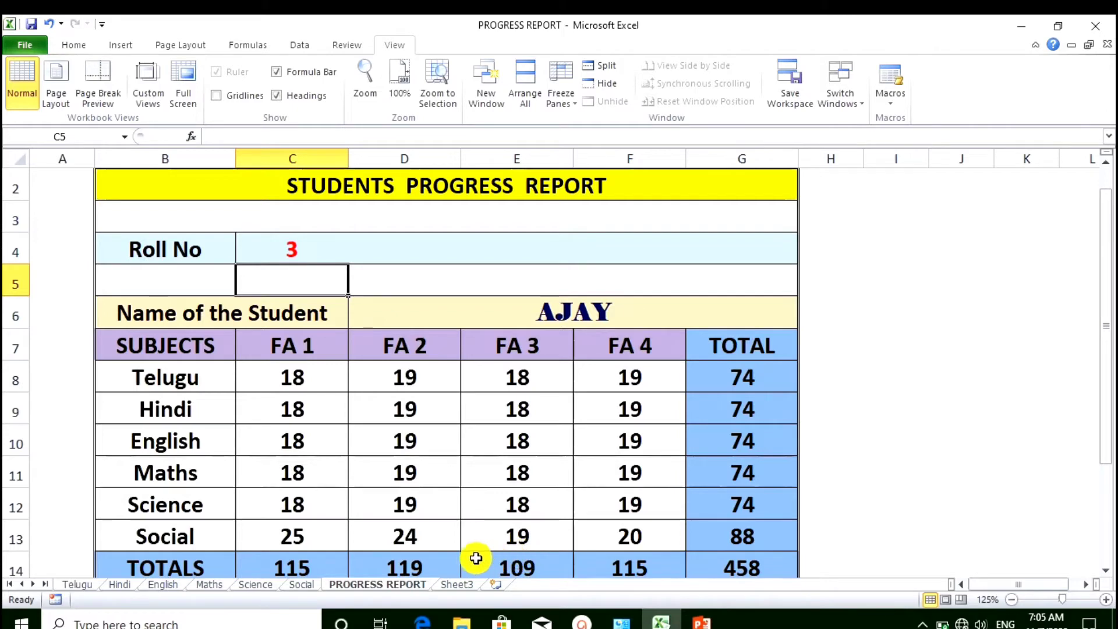
left_click(457, 583)
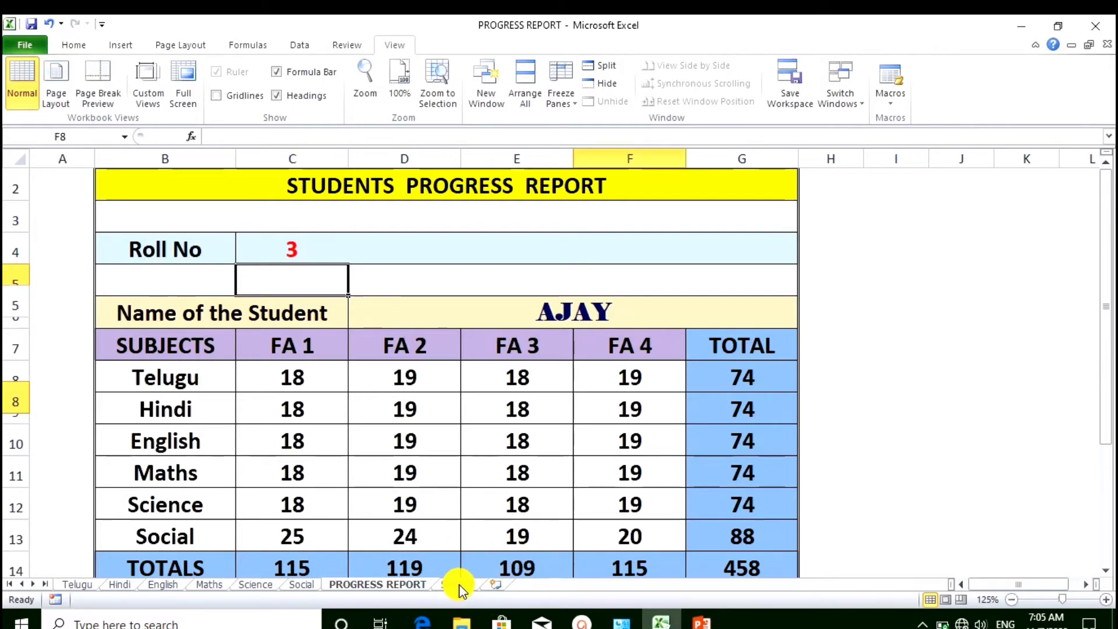
left_click(76, 584)
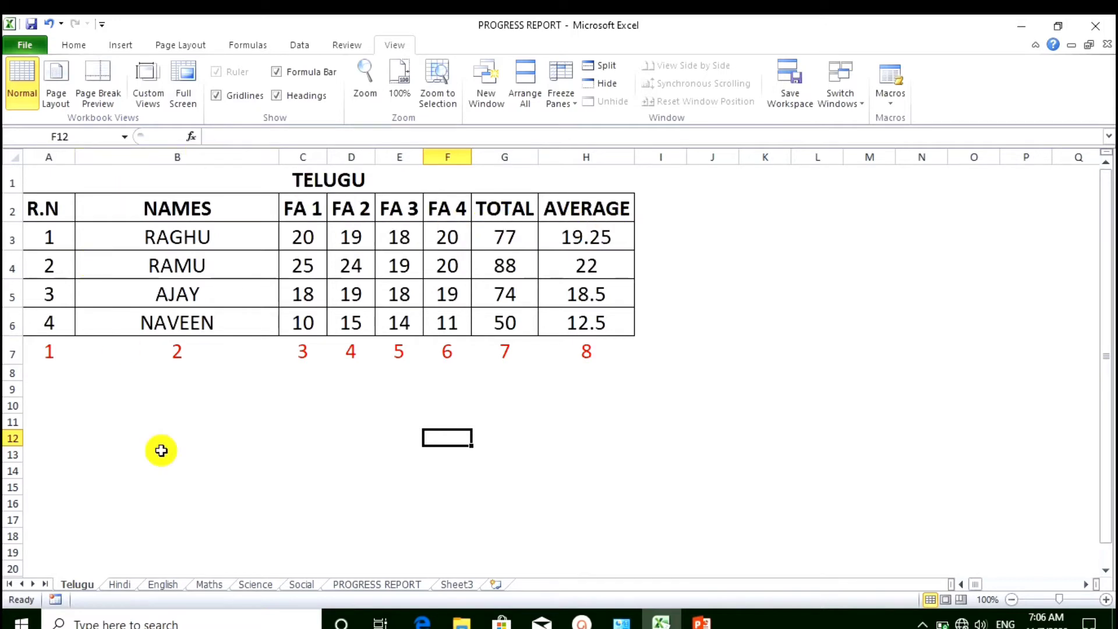
Step: Browse the Hindi, English, Maths, Science and Social marks sheets in turn
left_click(123, 583)
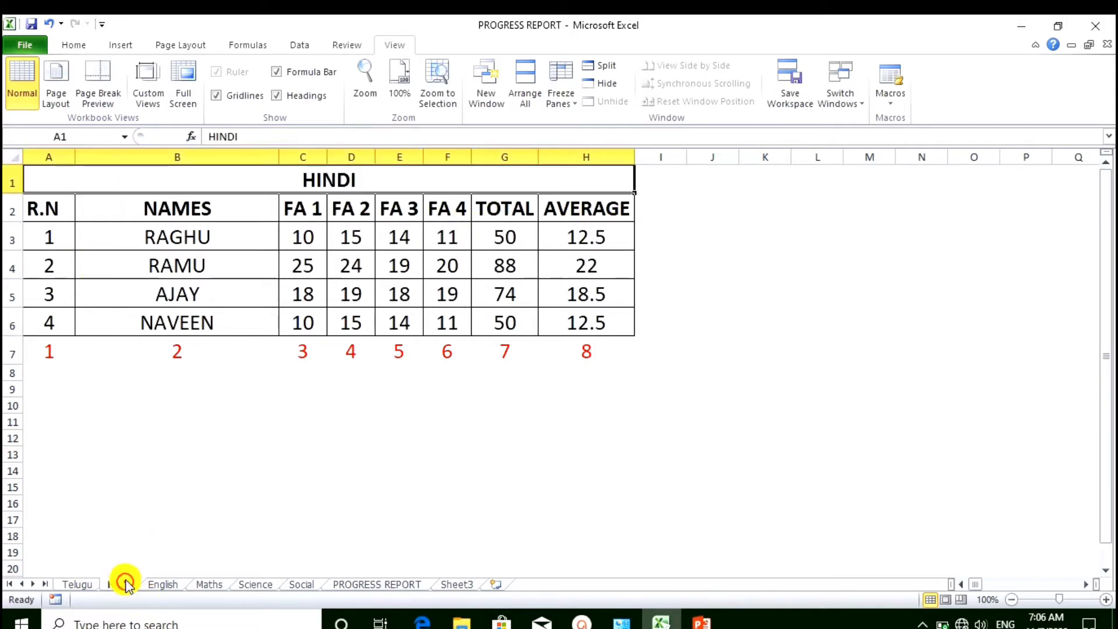
left_click(166, 584)
left_click(220, 584)
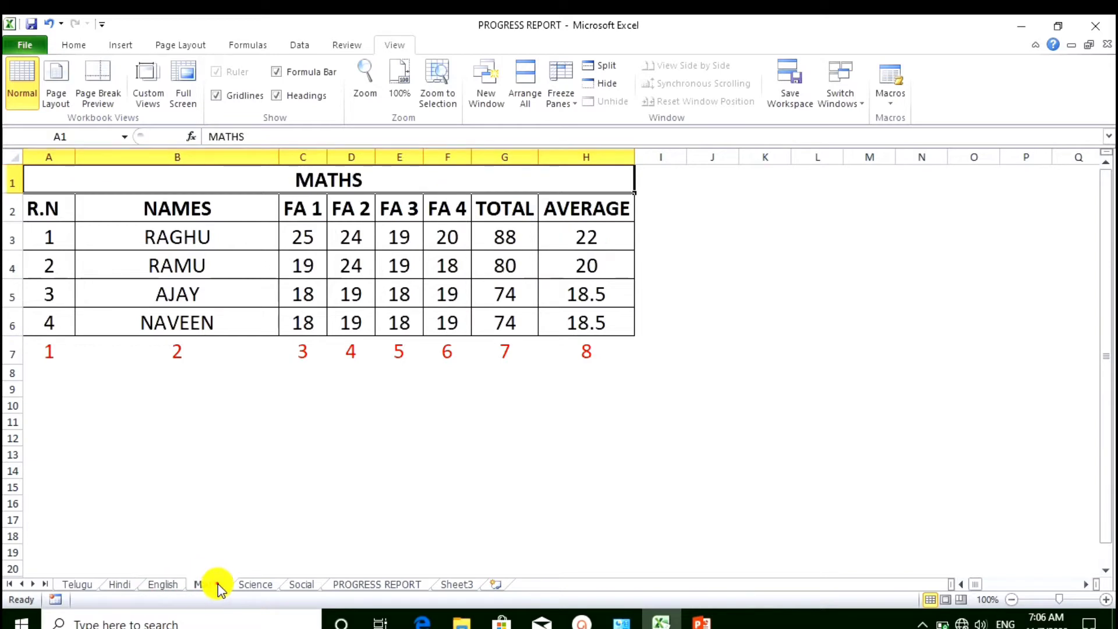
left_click(257, 584)
left_click(302, 584)
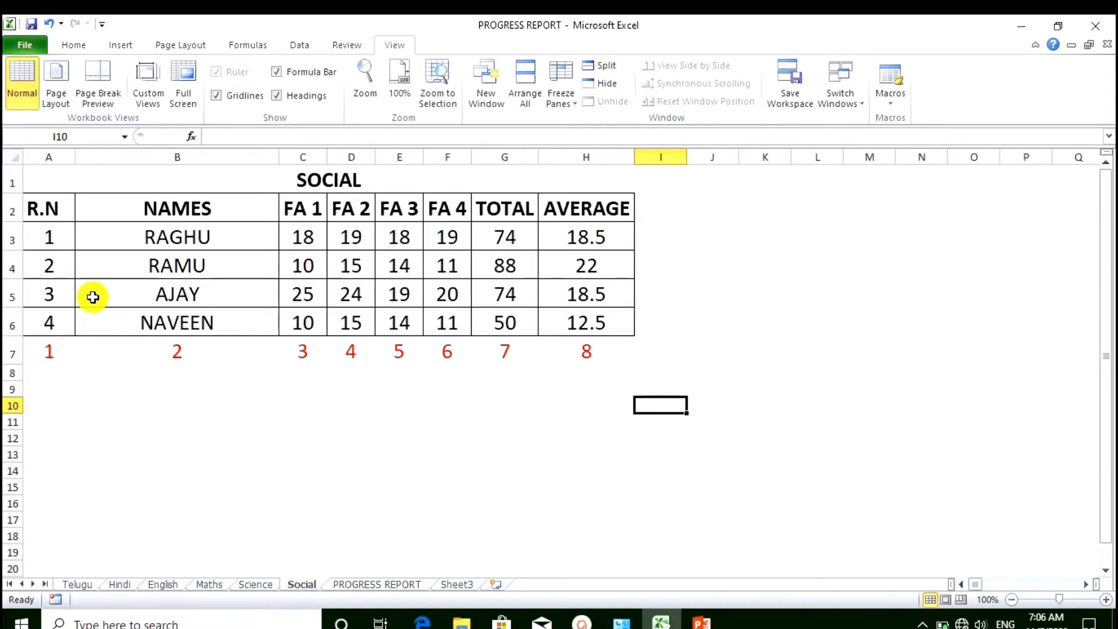
Step: Return to Sheet3's blank report and select C4, then the merged student-name cell D6
left_click(454, 584)
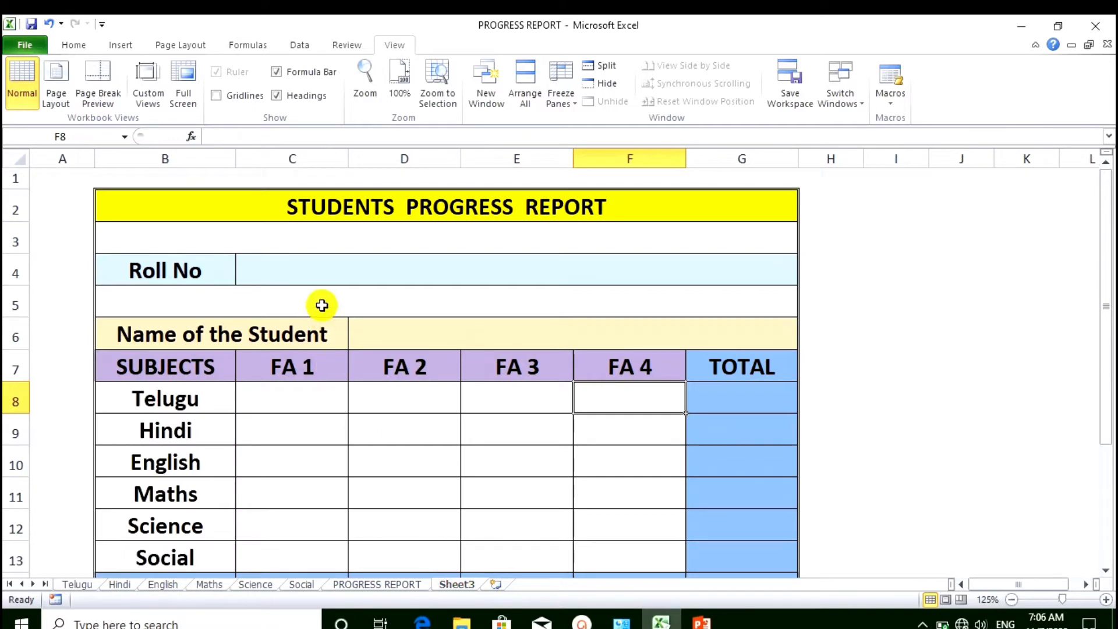
left_click(922, 359)
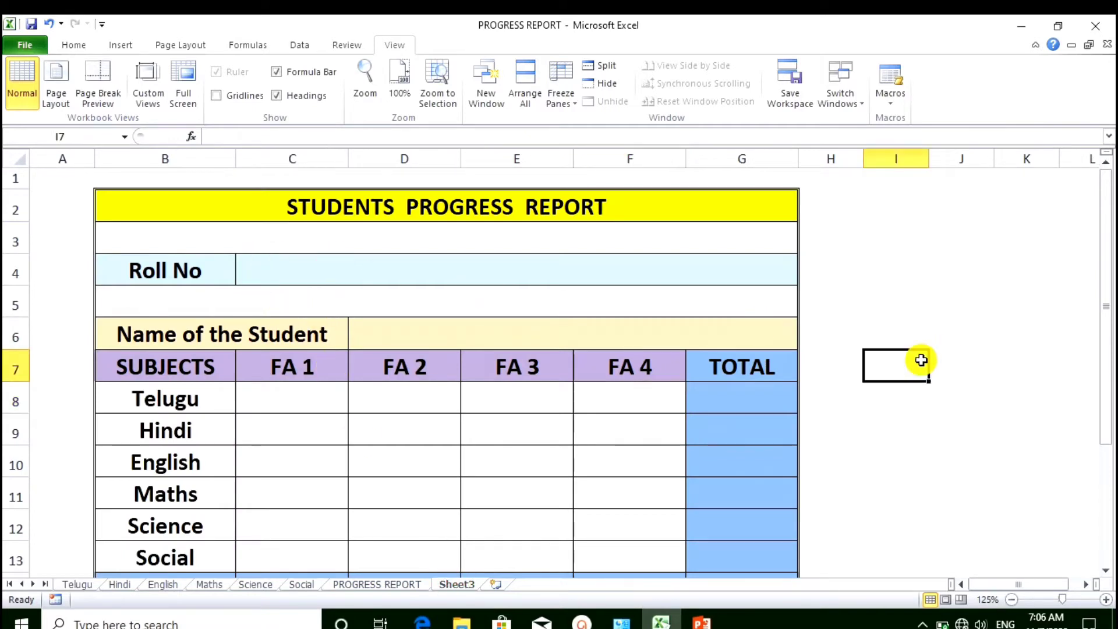
left_click(295, 276)
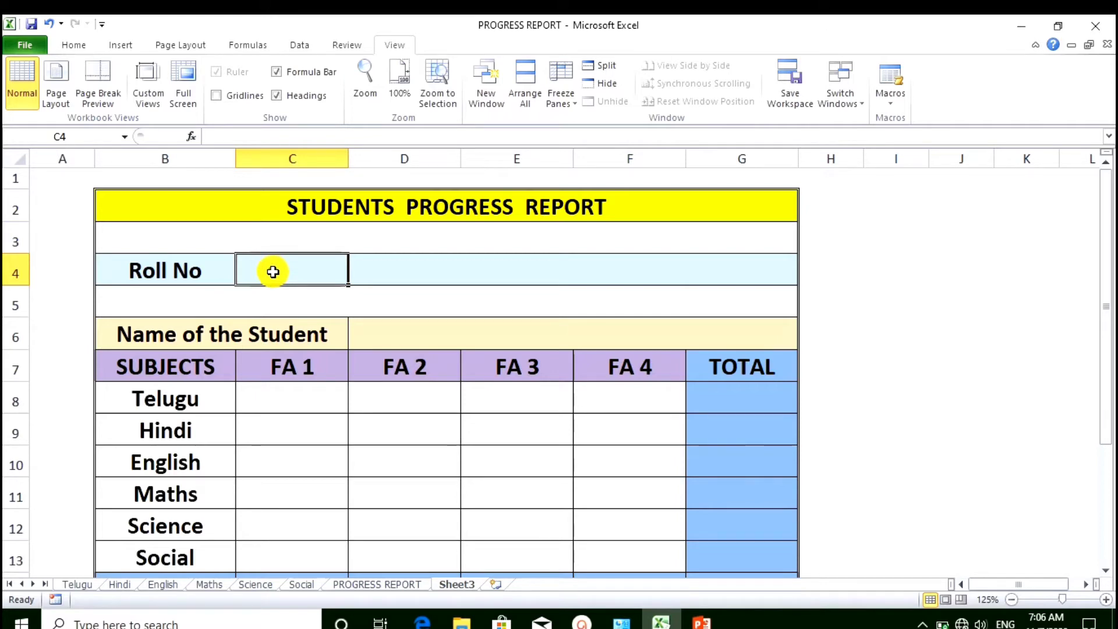
left_click(440, 331)
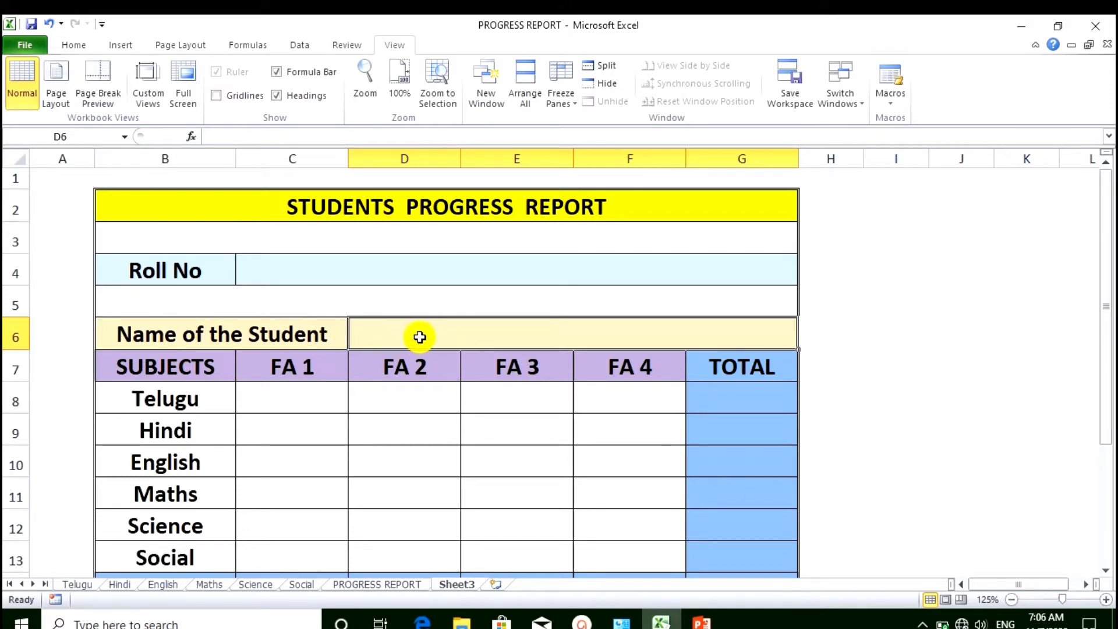
Step: Type the name formula =vlookup(C4,Telugu!A1:H6,2,flase) into D6
type("=v")
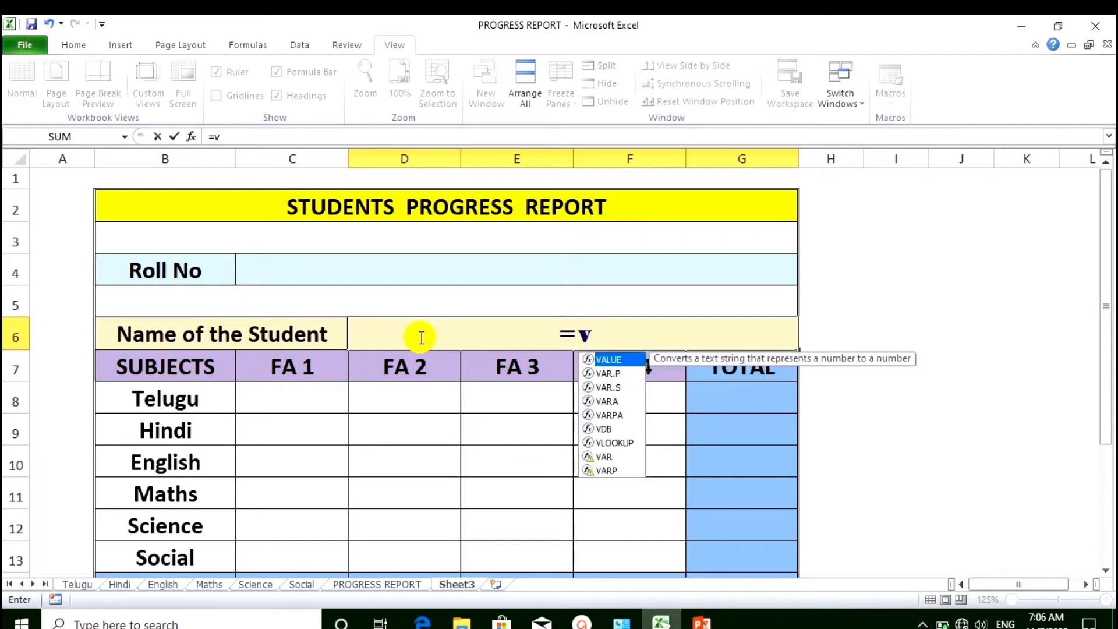
type("lookup")
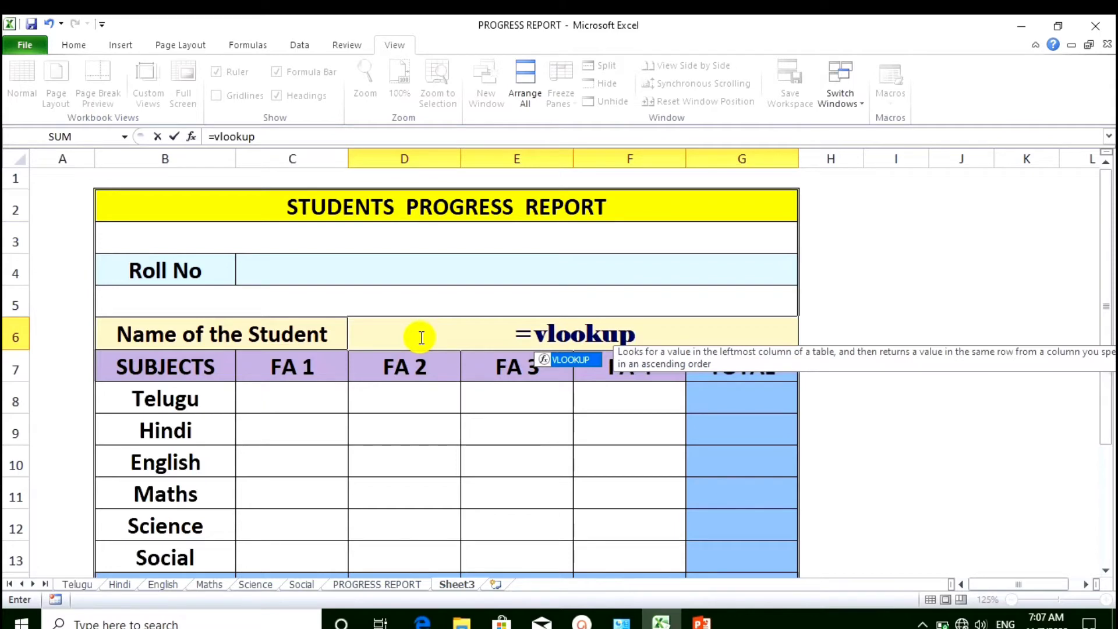
type("(")
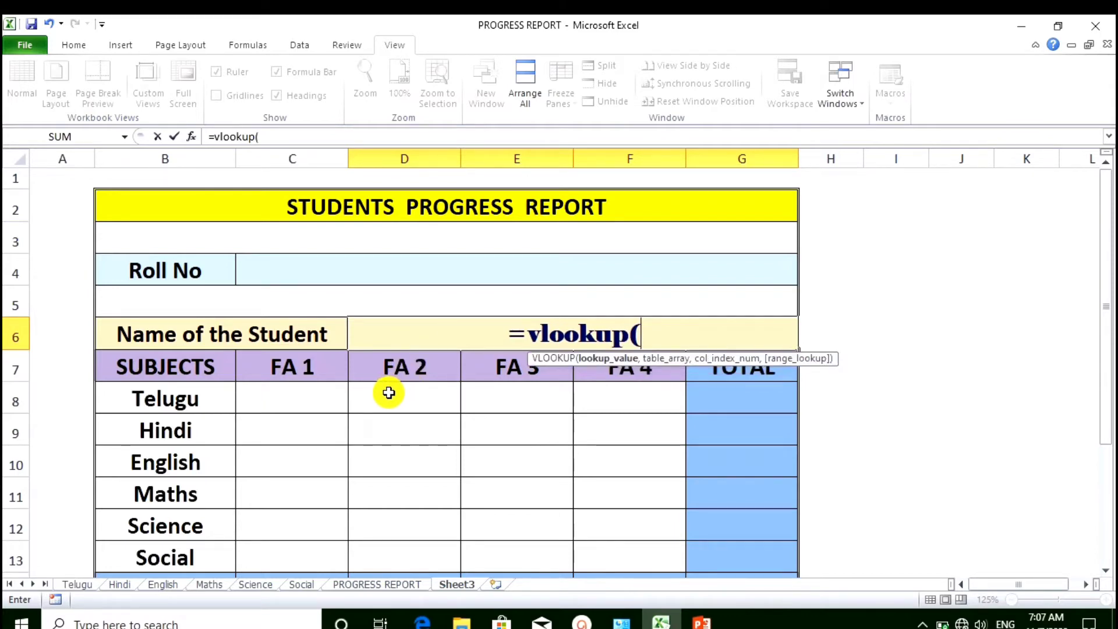
left_click(291, 263)
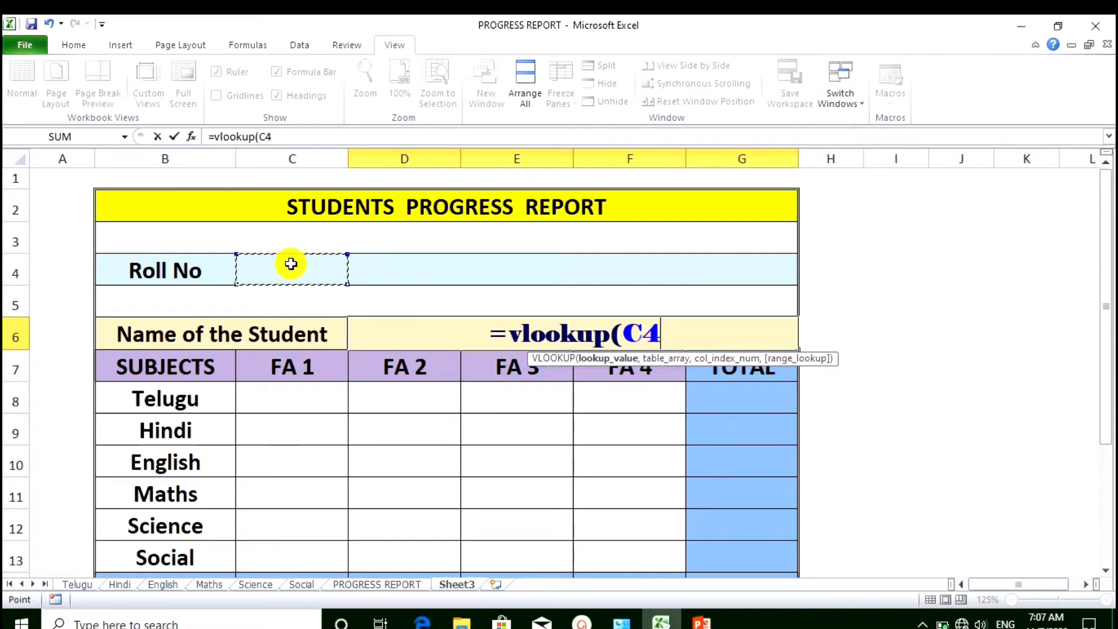
type(",")
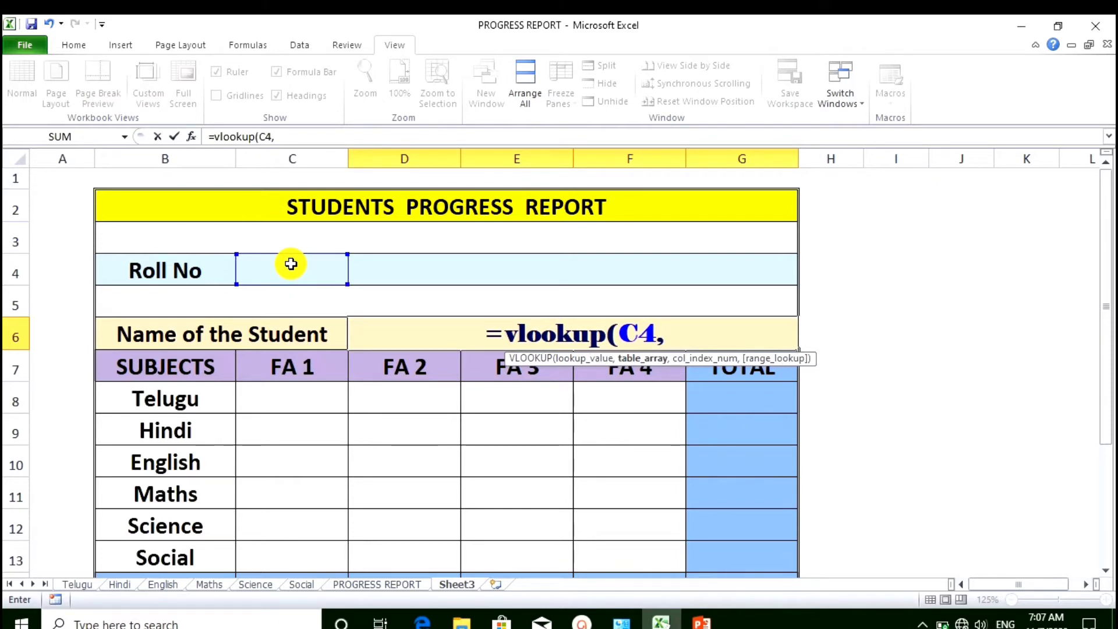
left_click(80, 584)
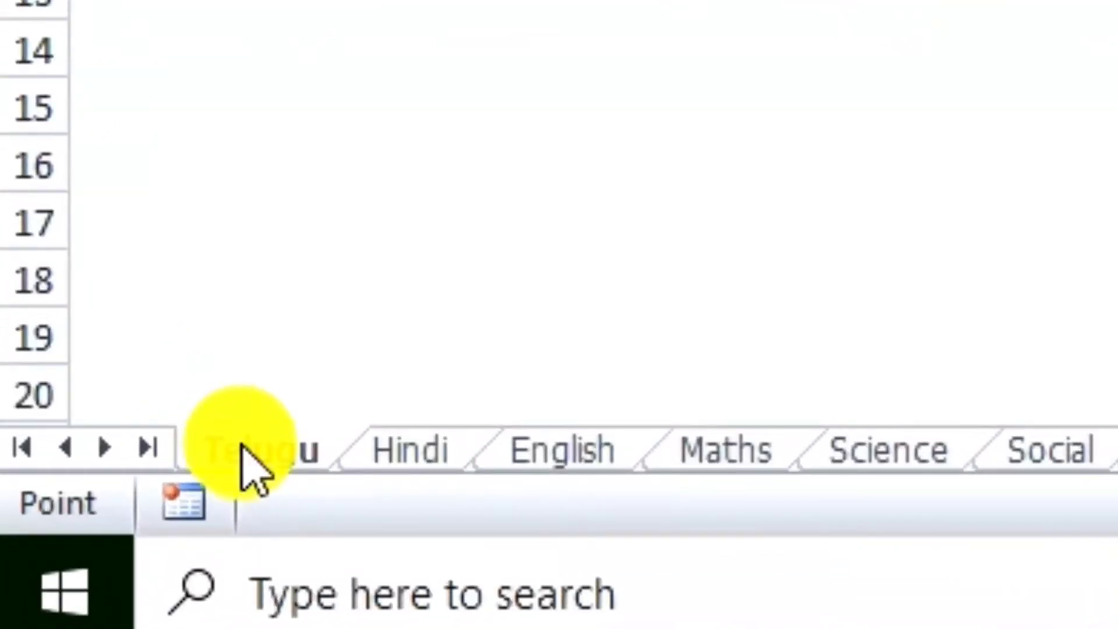
left_click(424, 452)
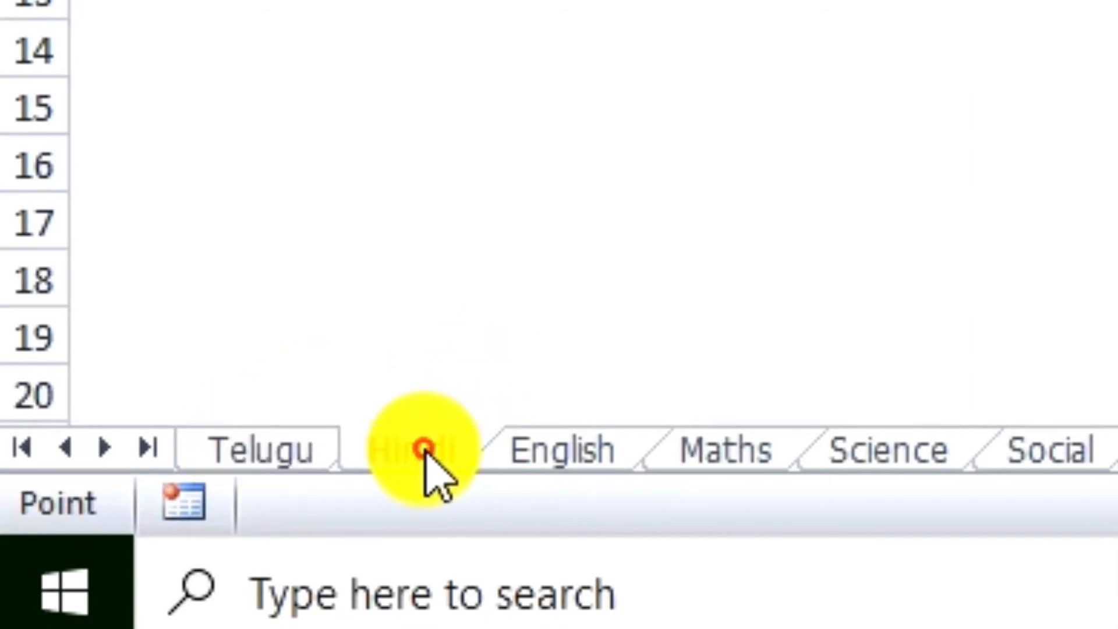
left_click(589, 446)
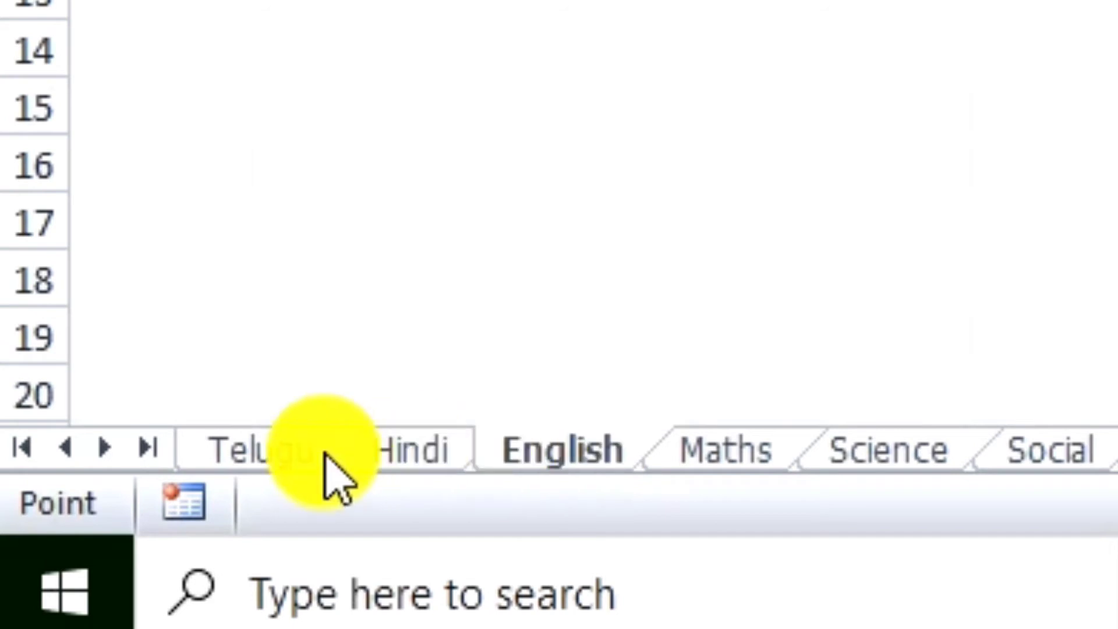
left_click(273, 451)
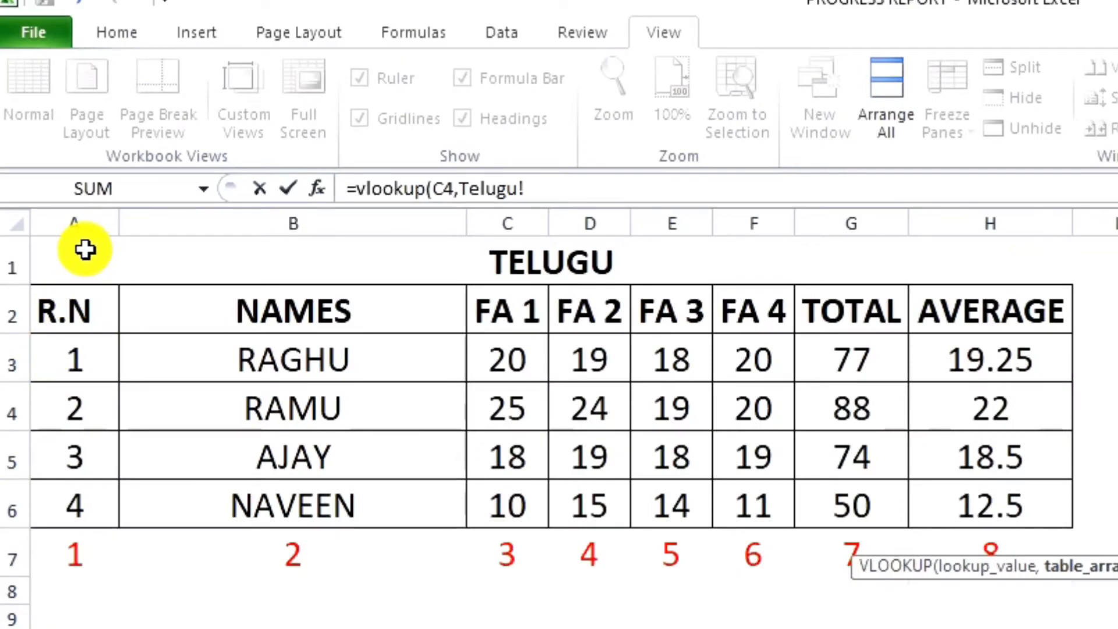
left_click_drag(85, 249, 92, 519)
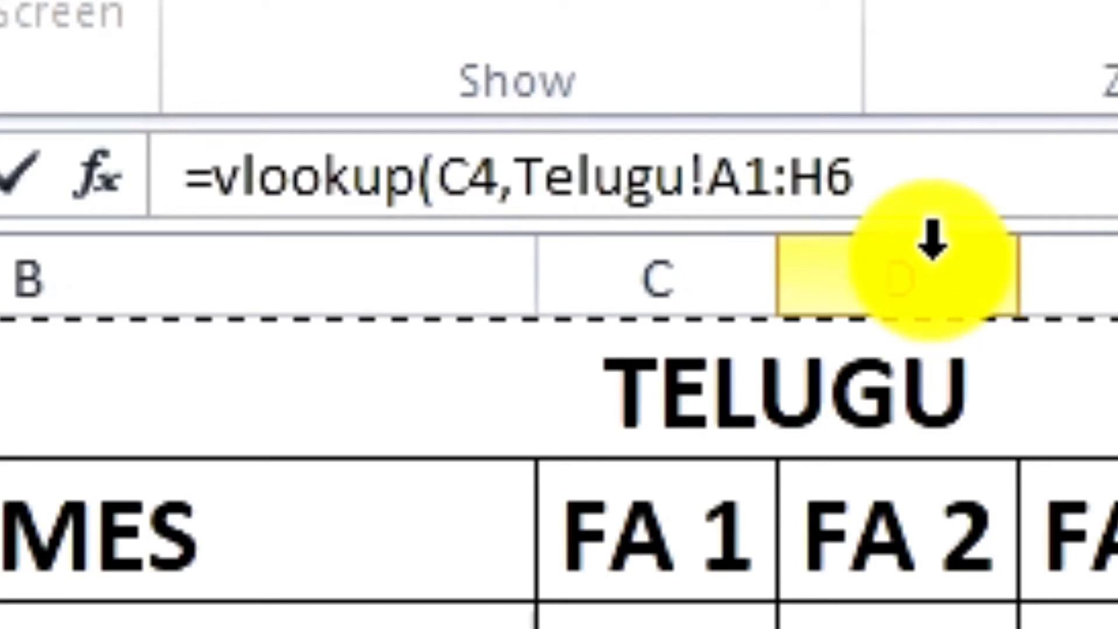
type(",")
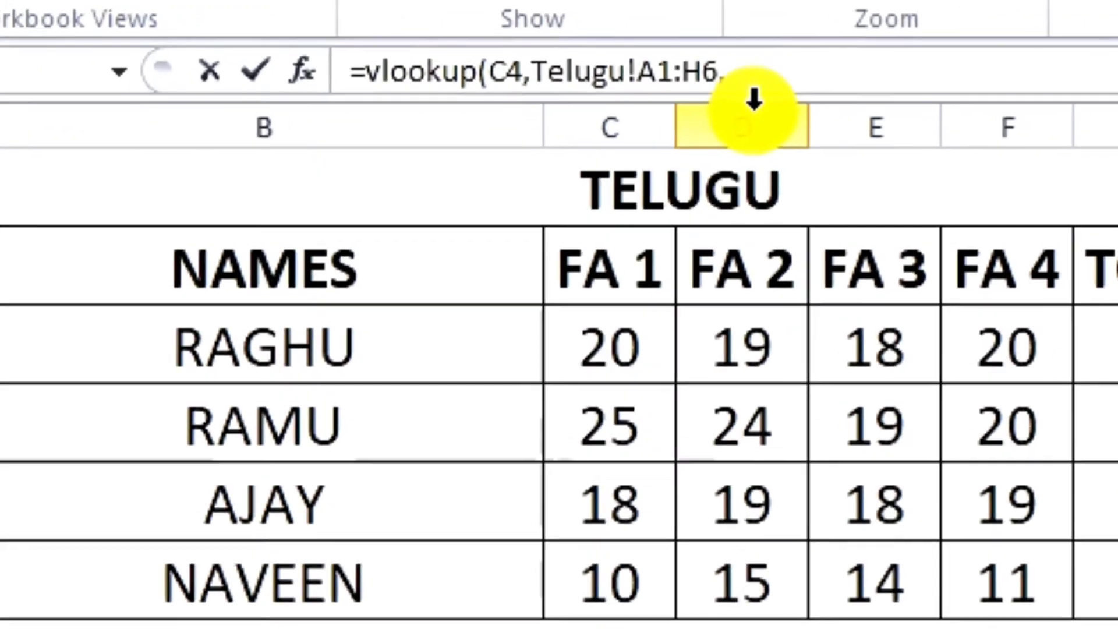
type("2,")
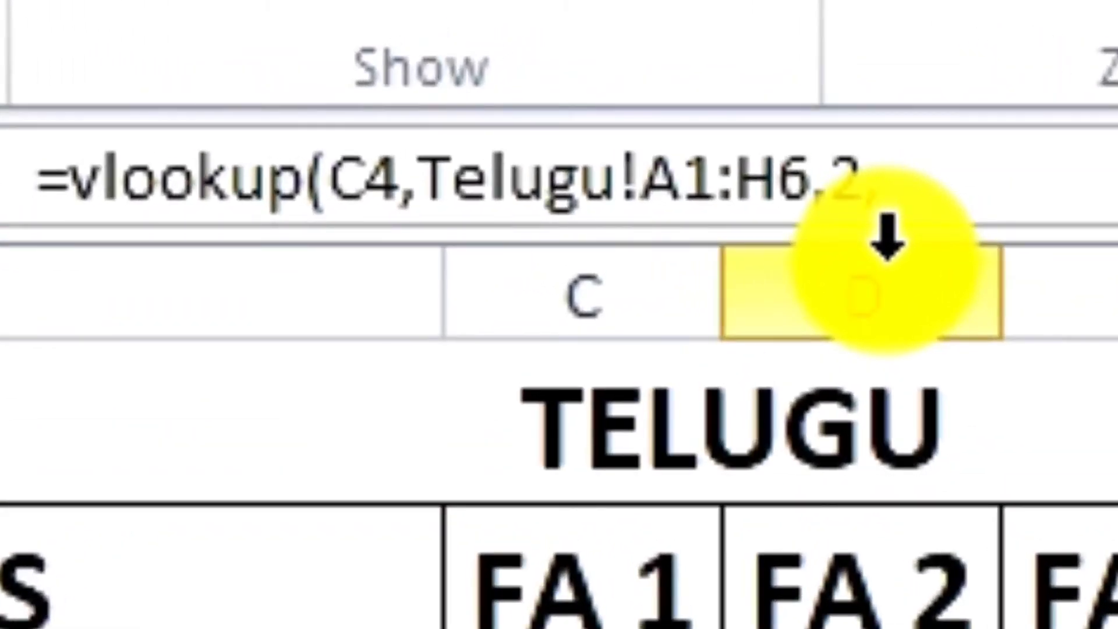
type("flase")
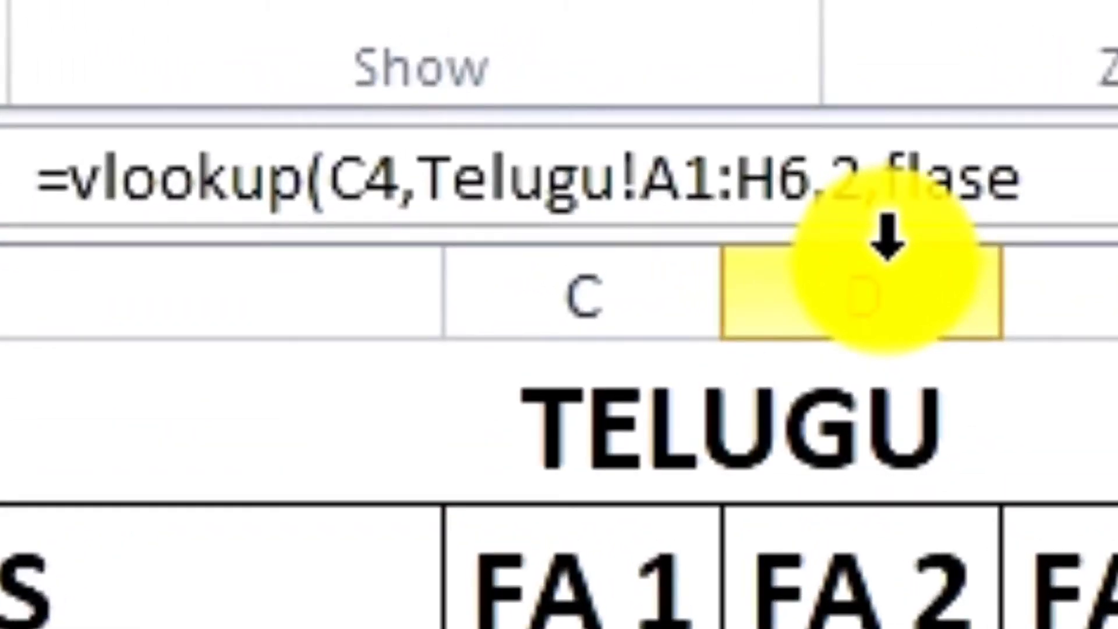
type(")")
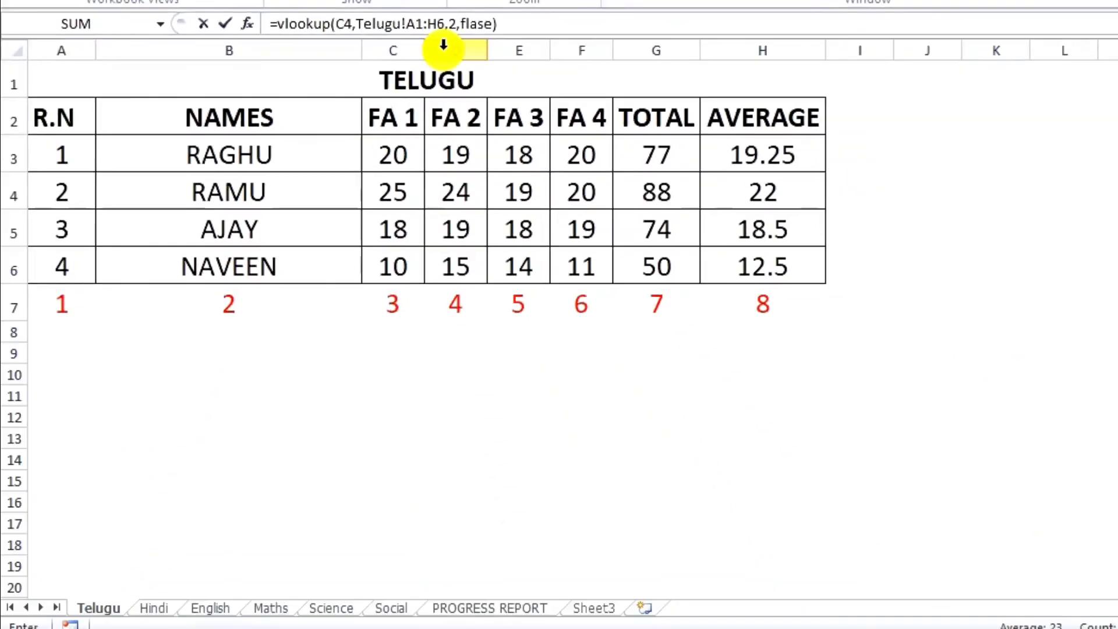
Step: Commit the name formula and test roll number 1, which gives #NAME? from the 'flase' typo
key("Return")
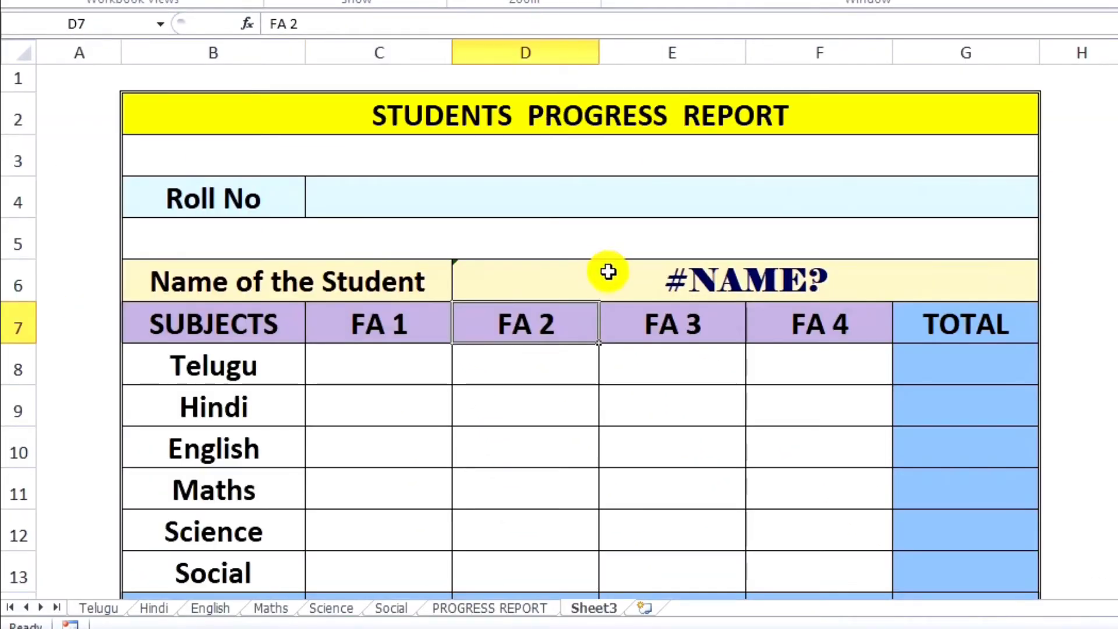
left_click(752, 281)
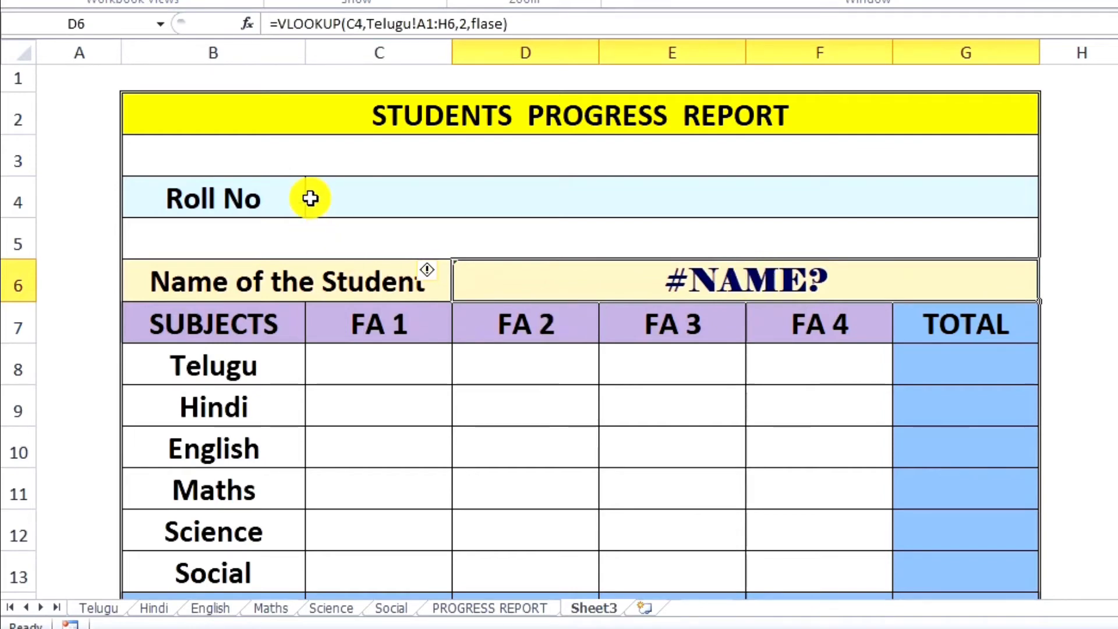
left_click(358, 189)
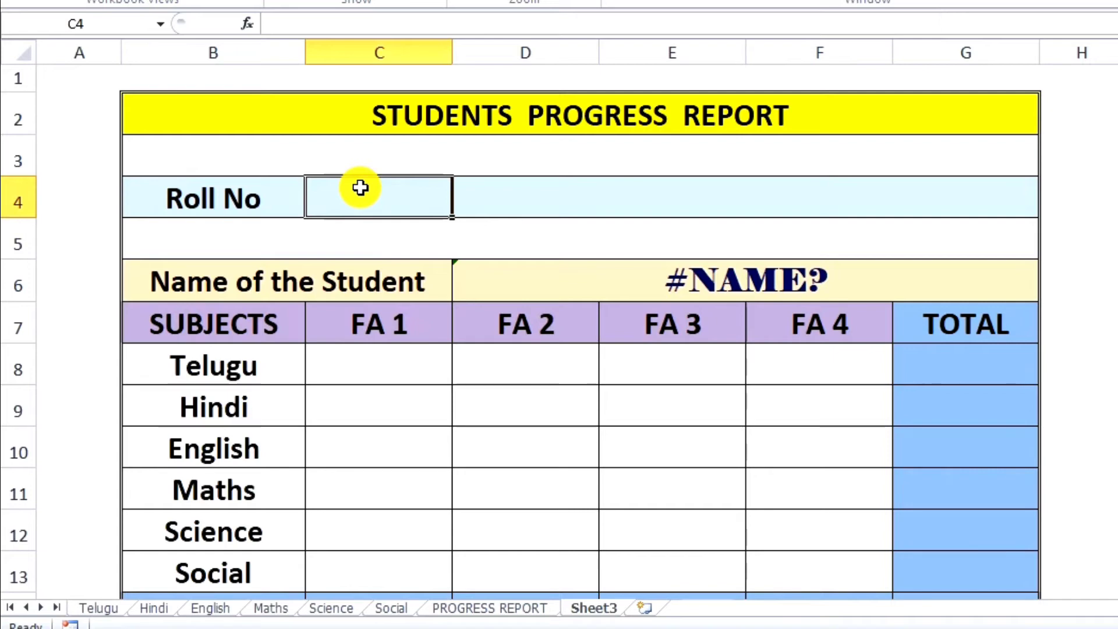
type("1")
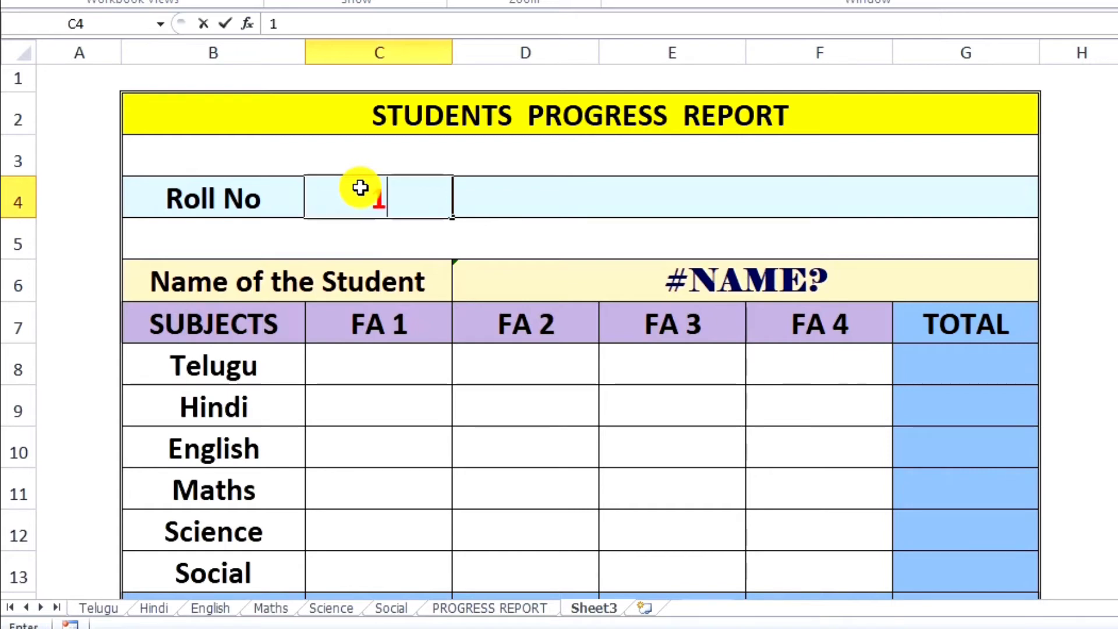
key("Return")
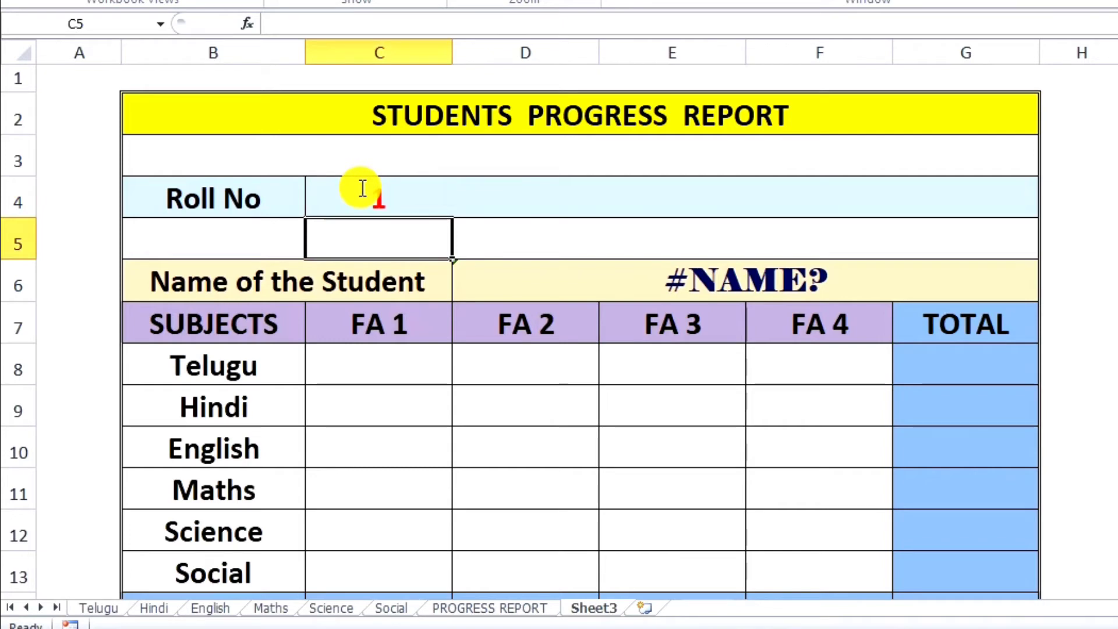
left_click(385, 194)
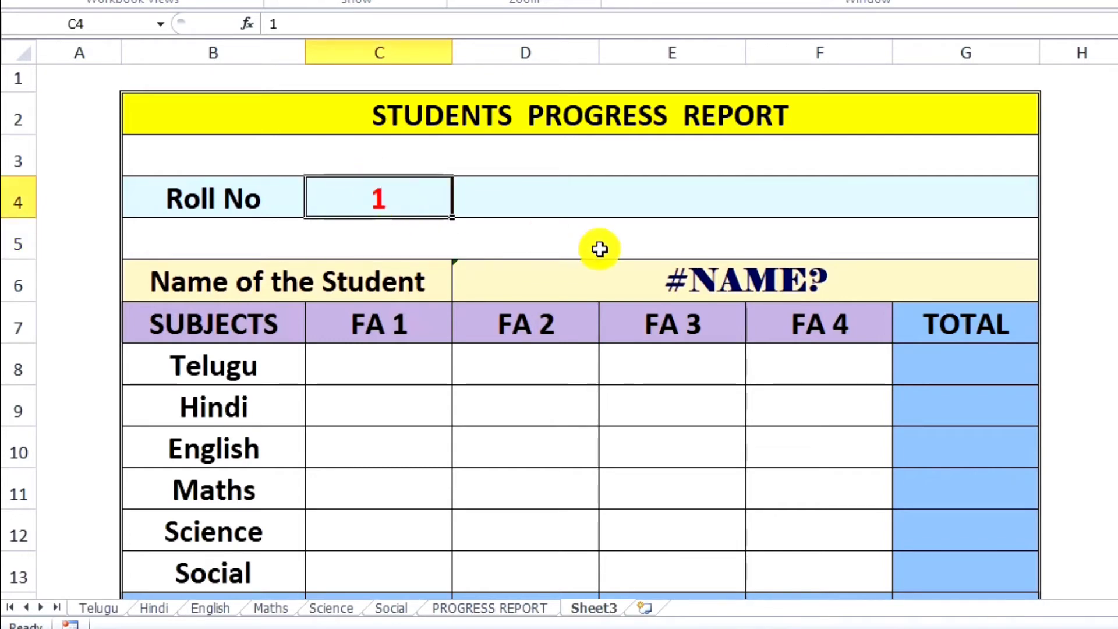
left_click(709, 281)
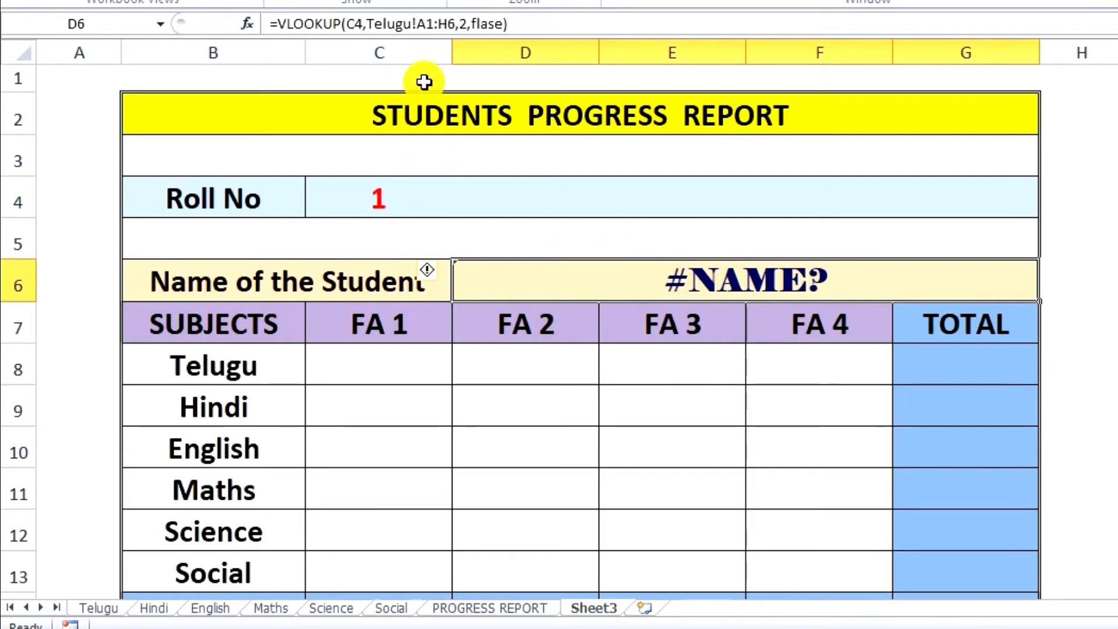
left_click(771, 280)
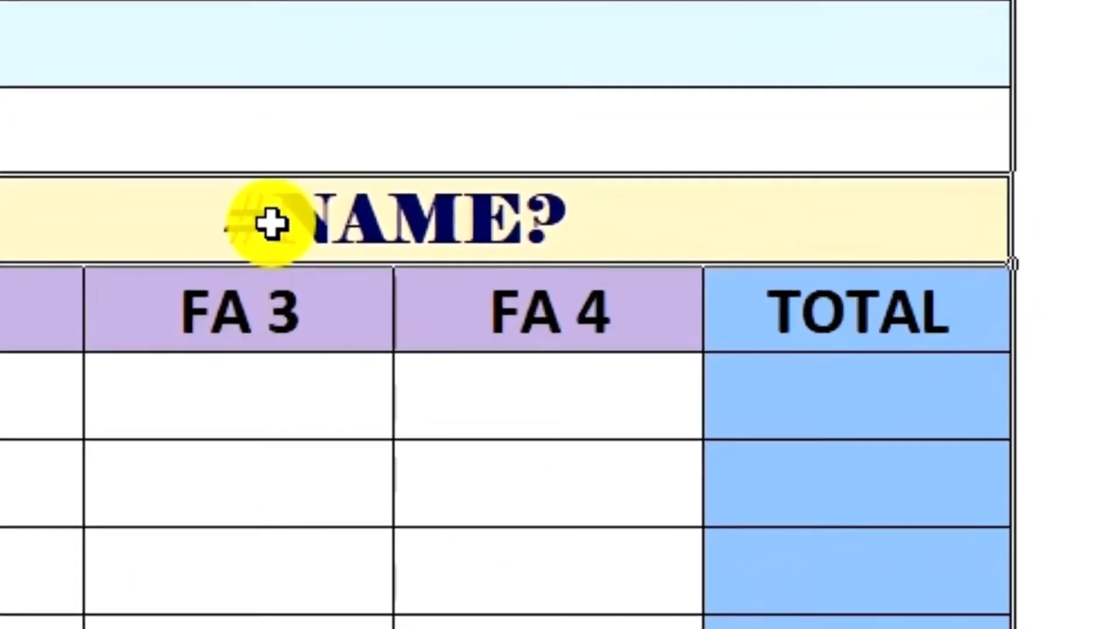
Step: Rewrite D6 as =VLOOKUP(C4,Telugu!A1:H7,2,FALSE) so roll 1 shows RAGHU
type("=vlook")
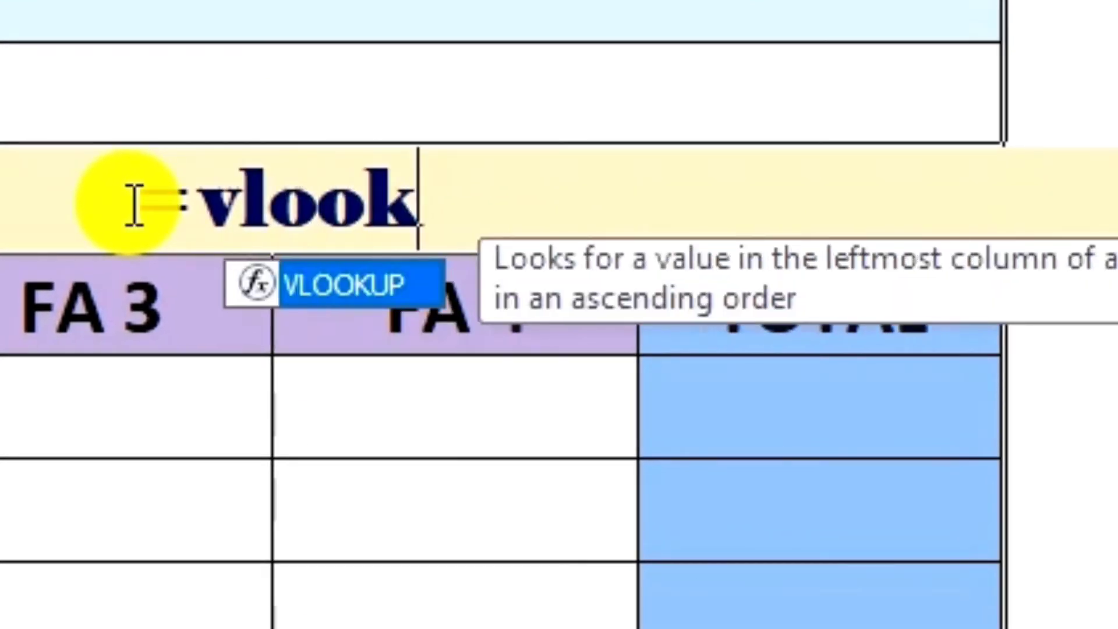
type("up(")
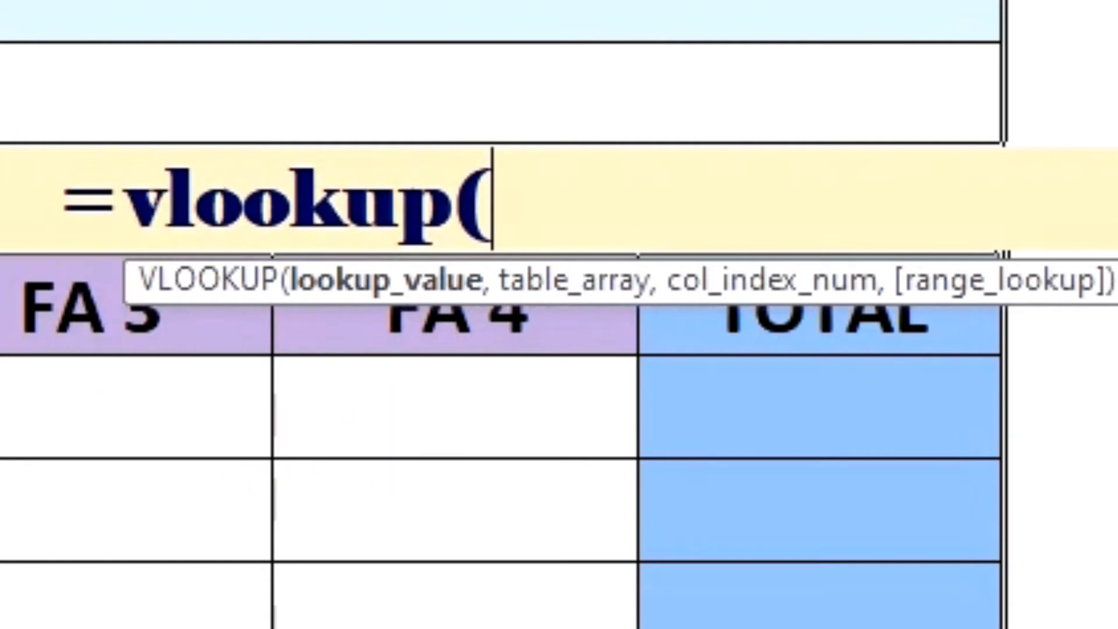
type("C4,Telugu!")
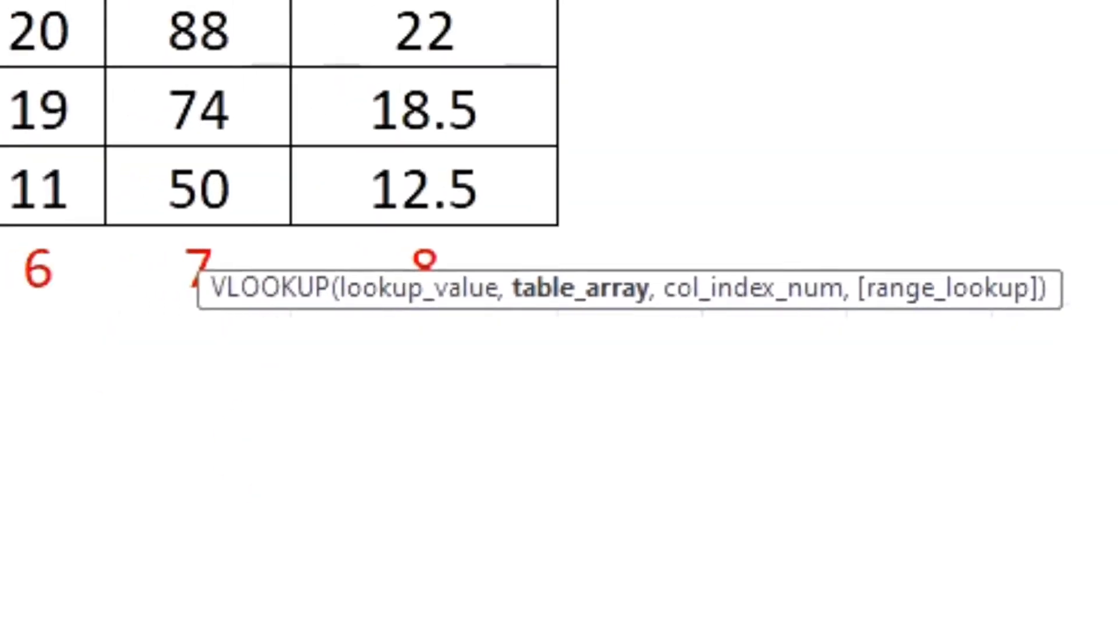
mouse_move(207, 90)
left_mouse_down()
mouse_move(207, 201)
mouse_move(276, 423)
left_mouse_up()
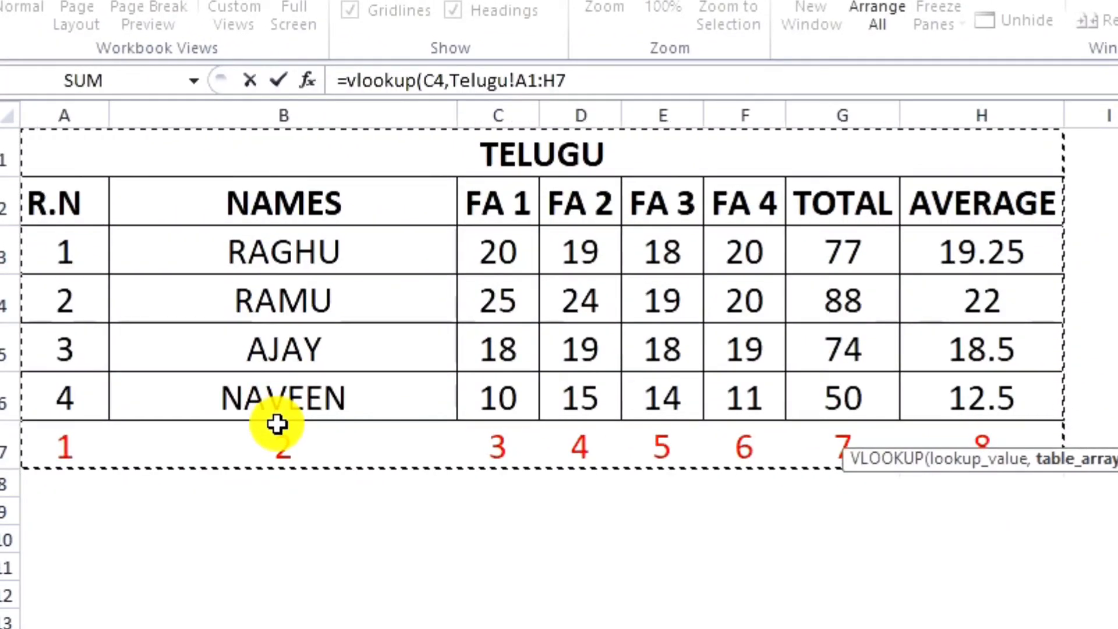
type(",")
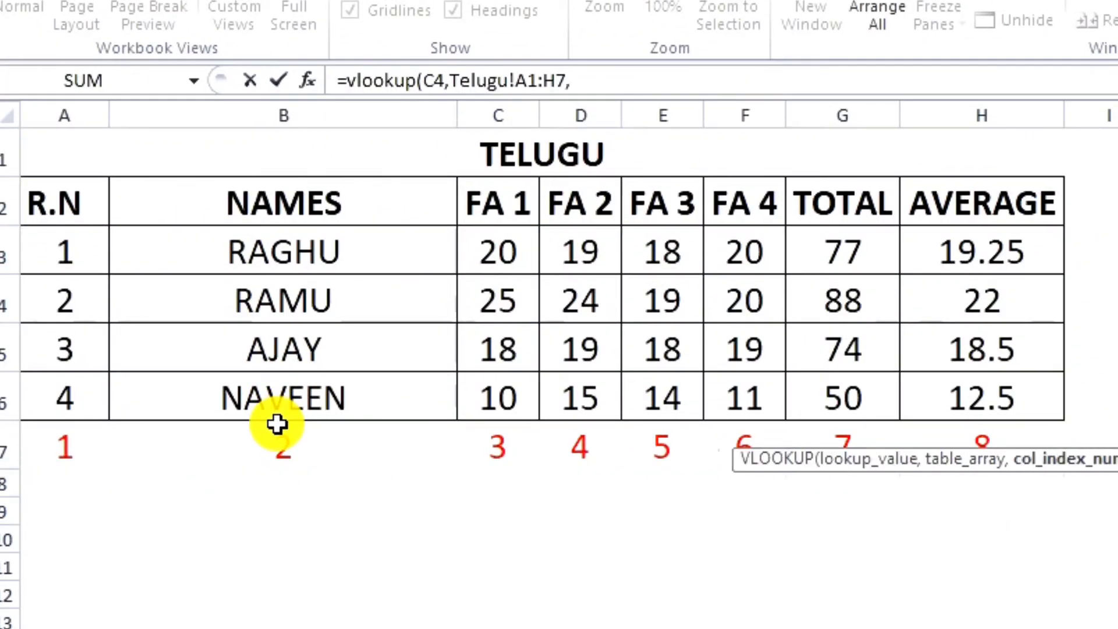
type("2,f")
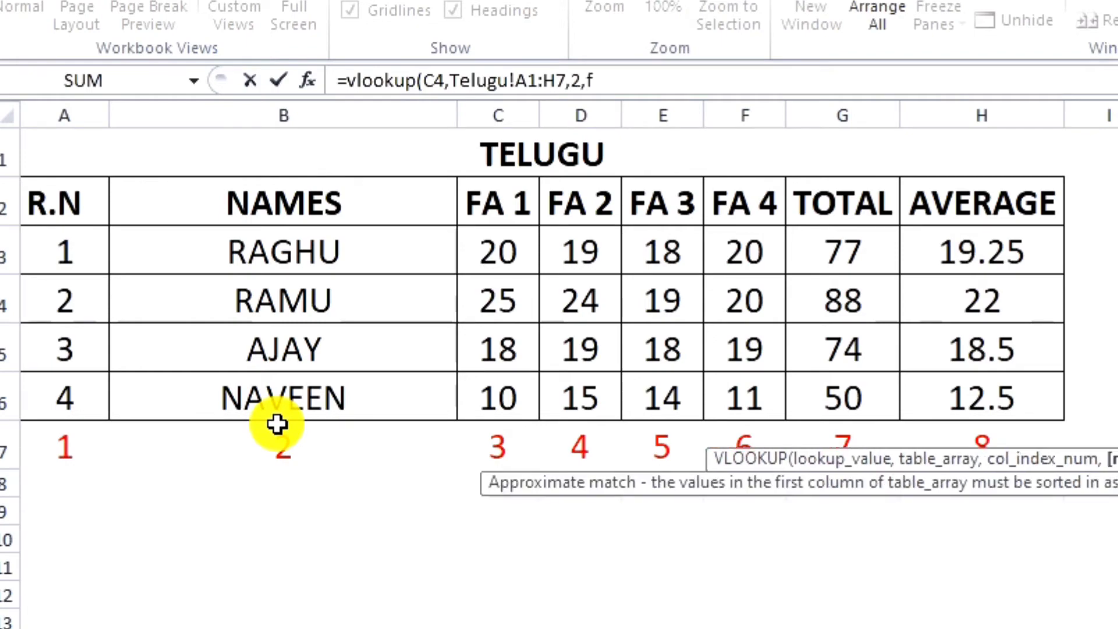
type("alse)")
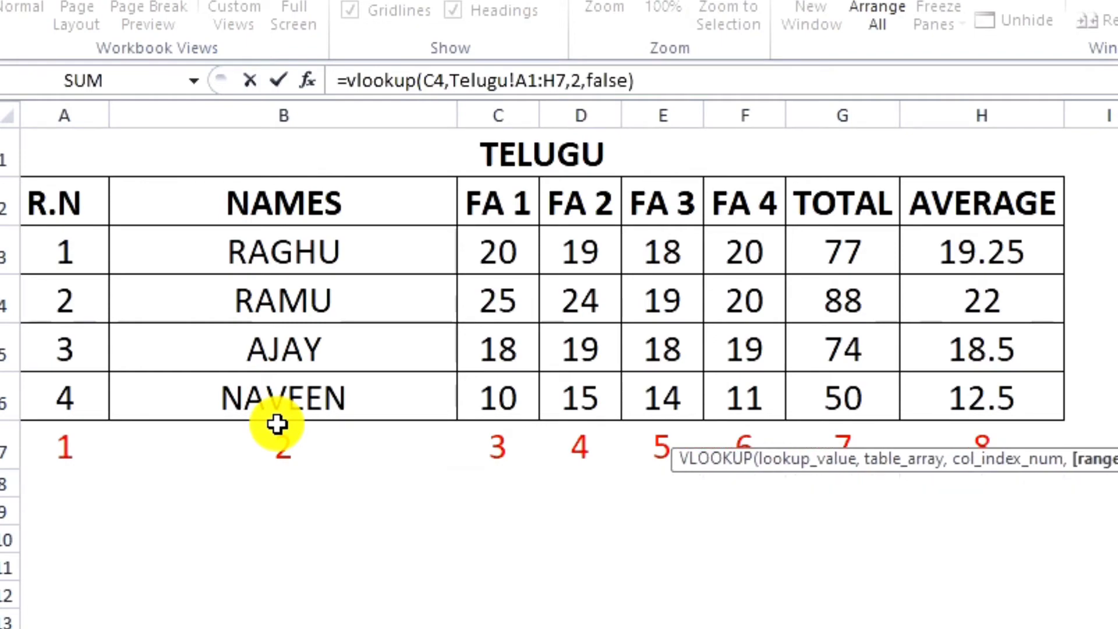
key("Return")
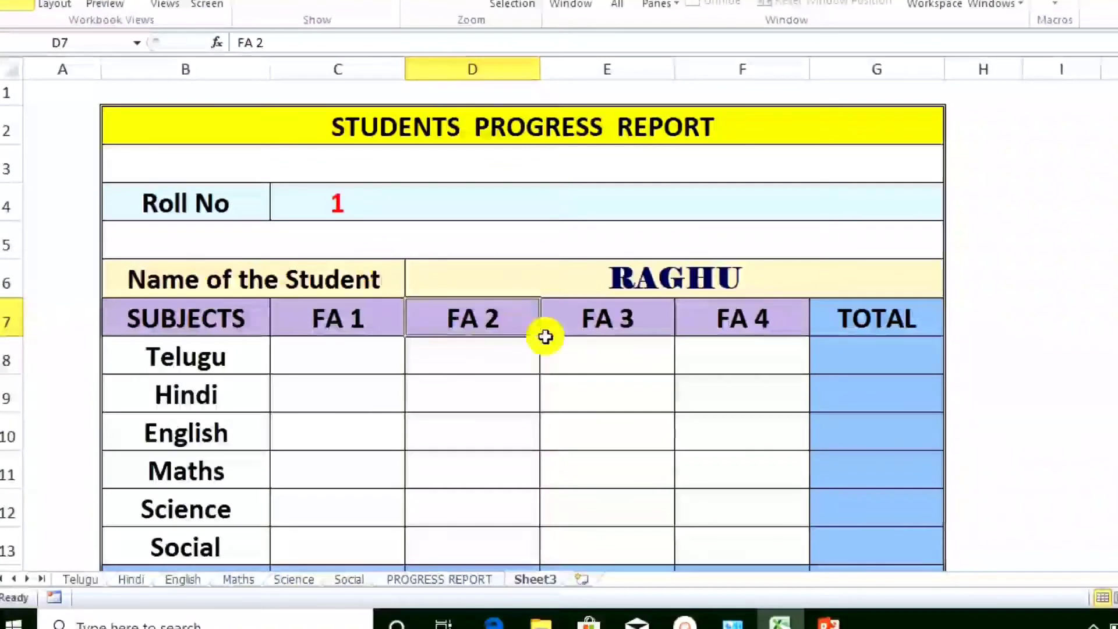
left_click(333, 198)
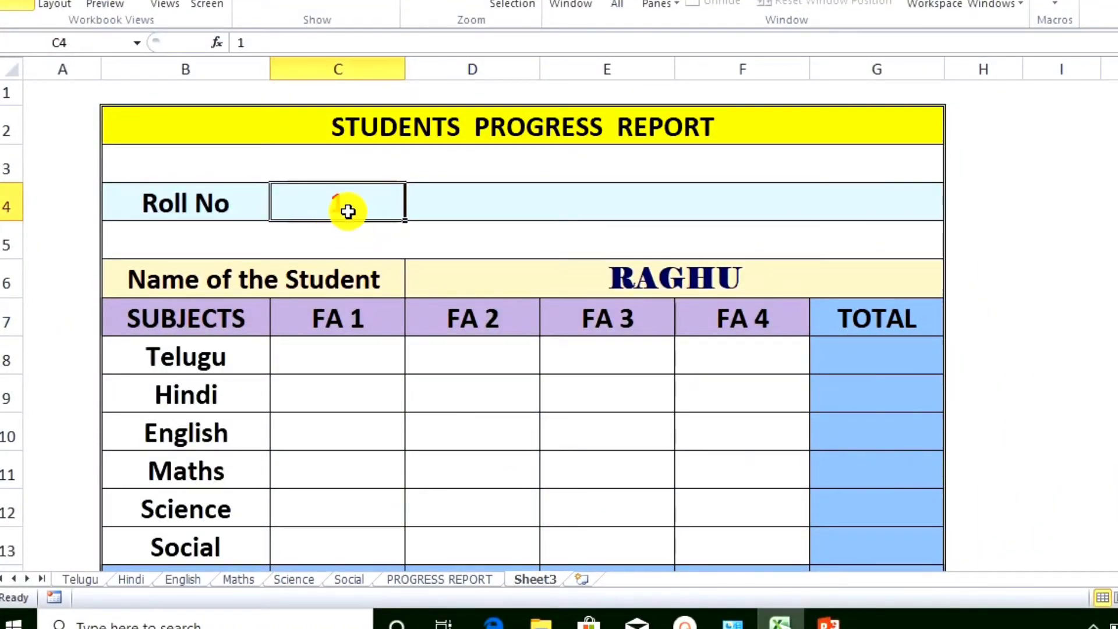
left_click(640, 270)
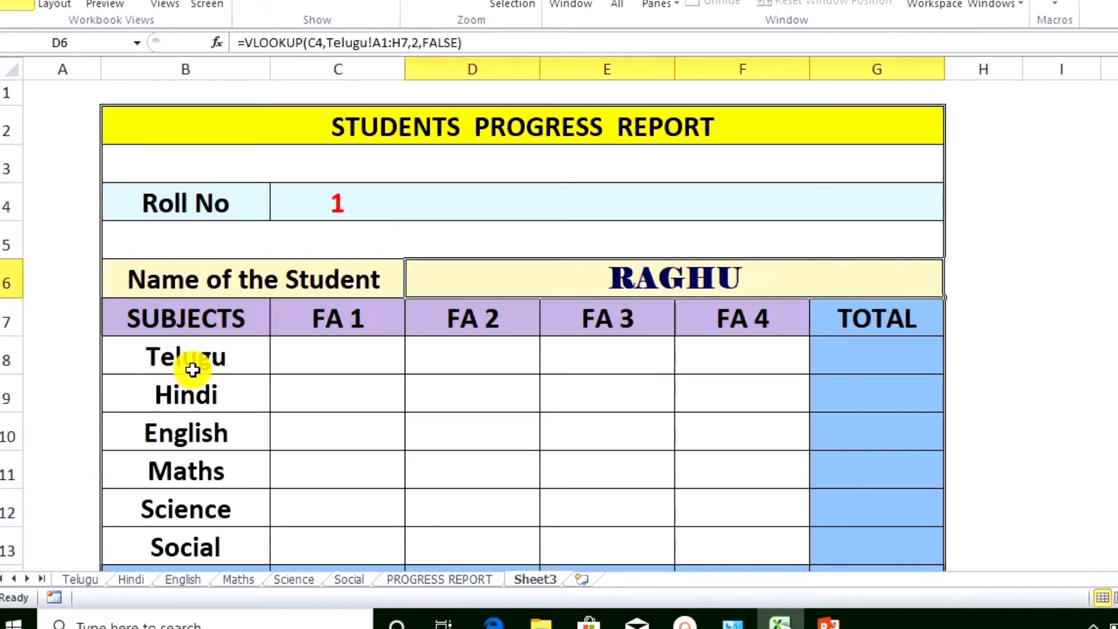
Step: Enter =VLOOKUP(C4,Telugu!A1:H6,3,FALSE) in C8 to show RAGHU's Telugu FA 1 mark of 20
left_click(324, 358)
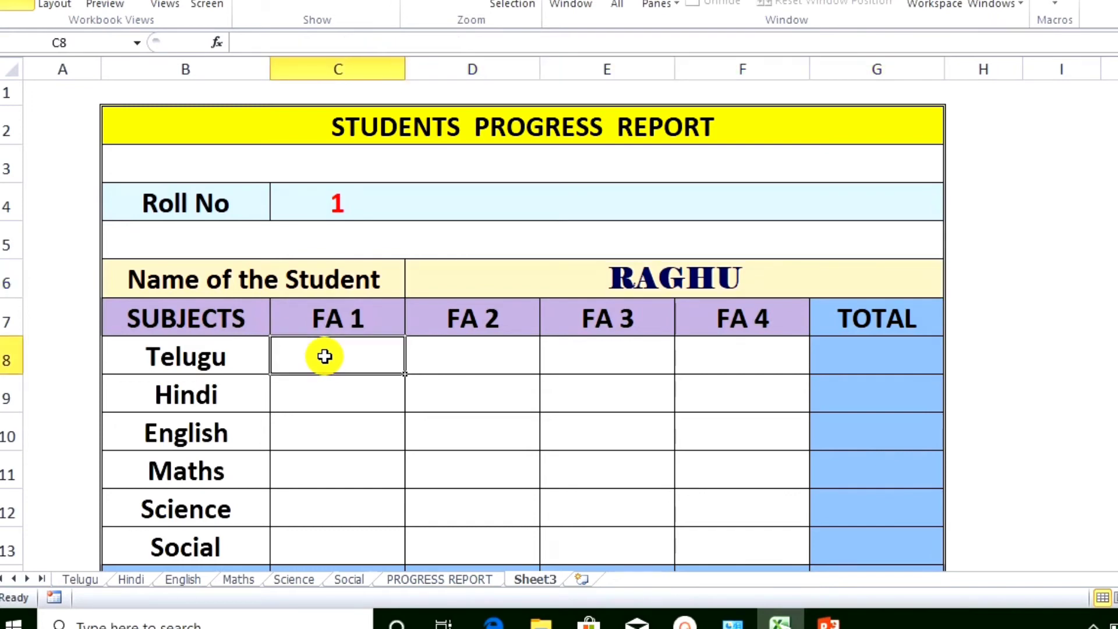
type("=")
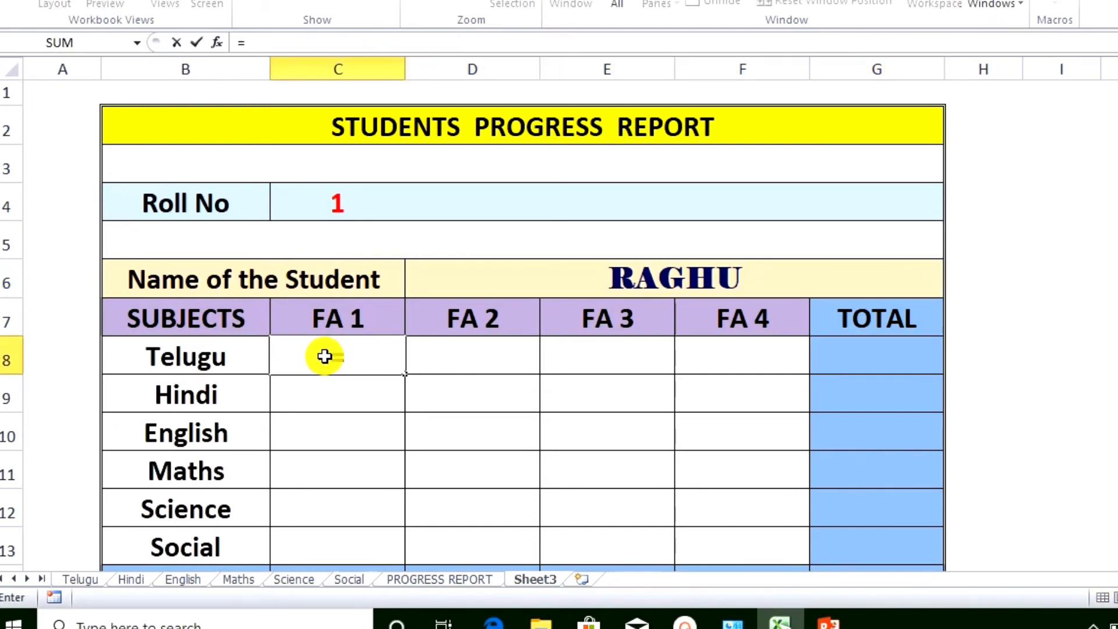
type("vlook")
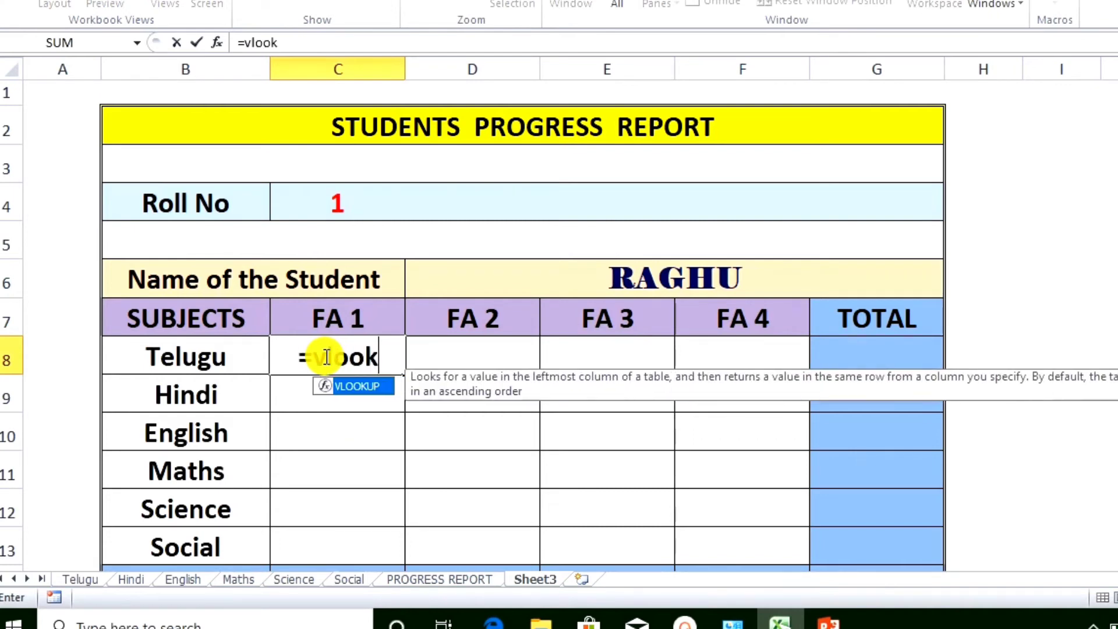
type("up")
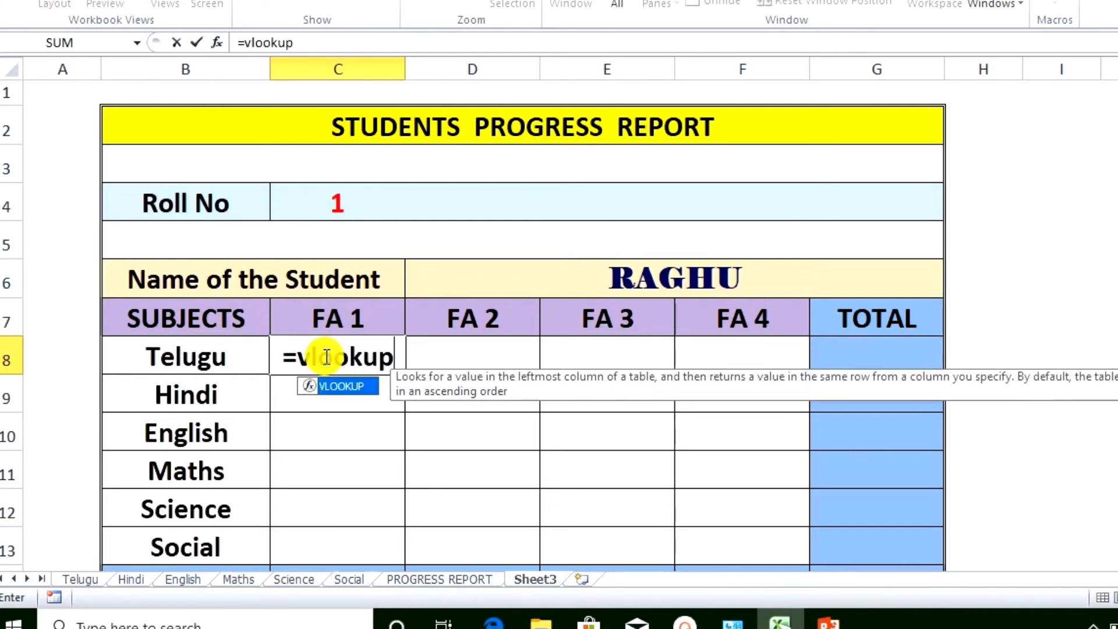
type("(")
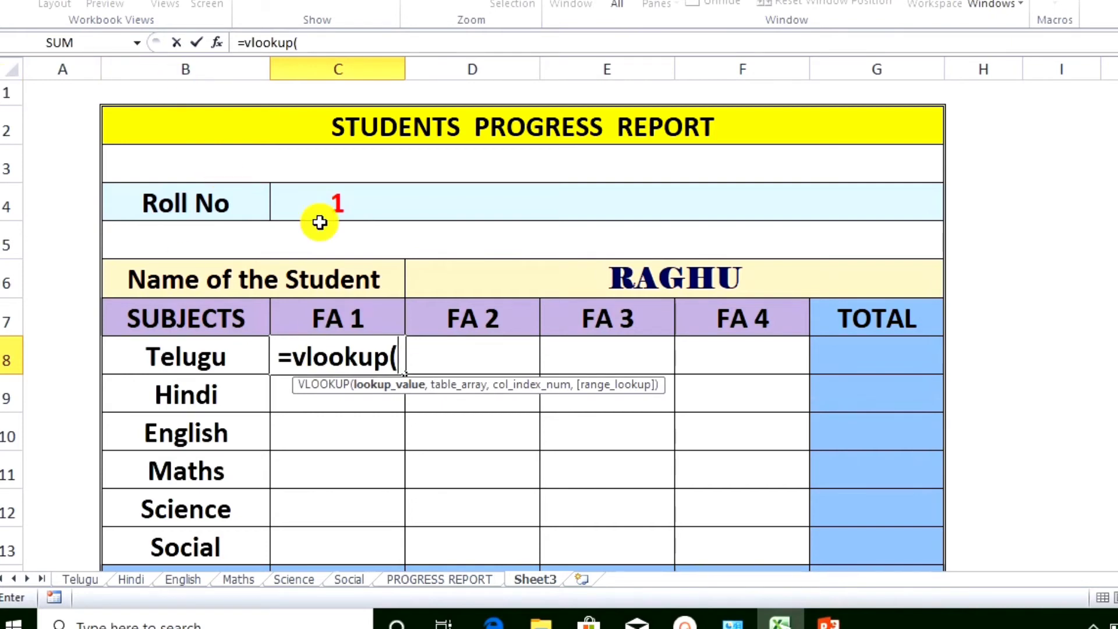
left_click(341, 206)
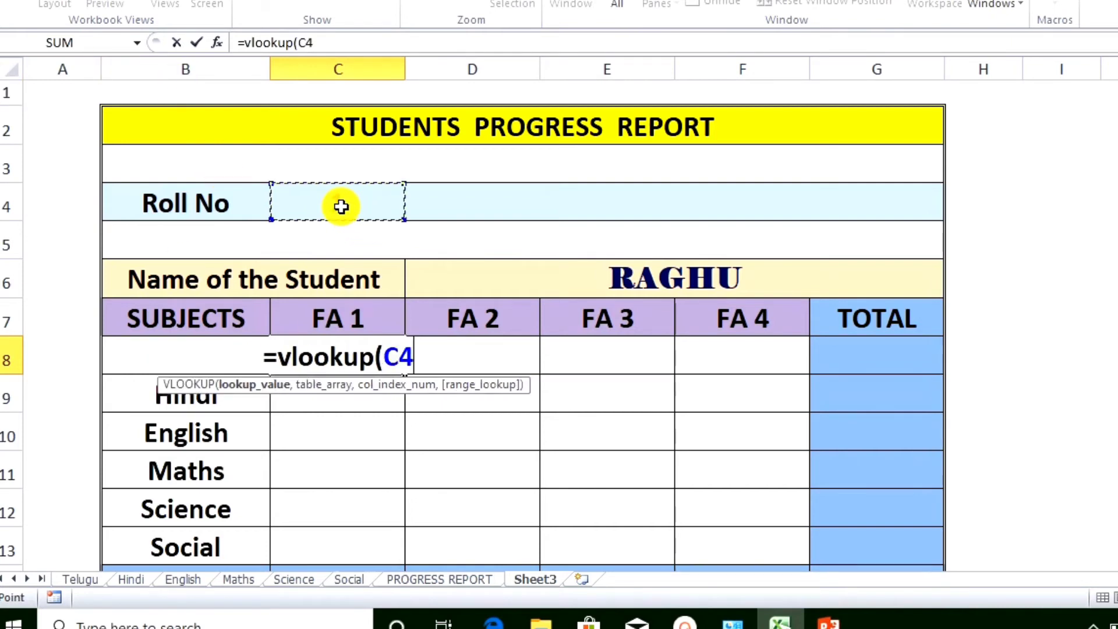
type(",")
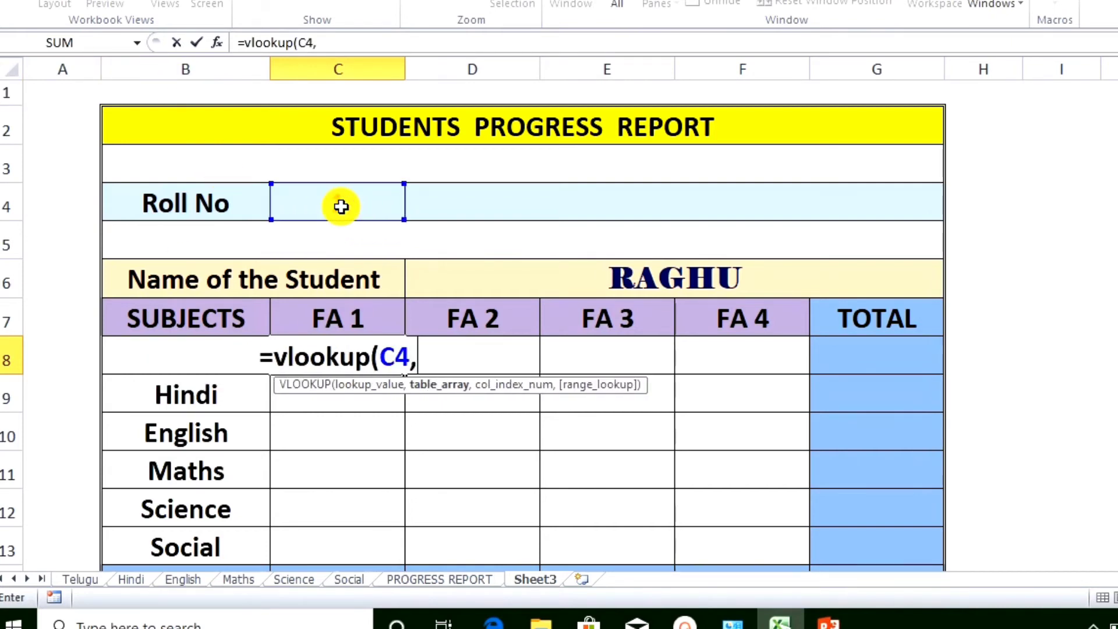
left_click(87, 579)
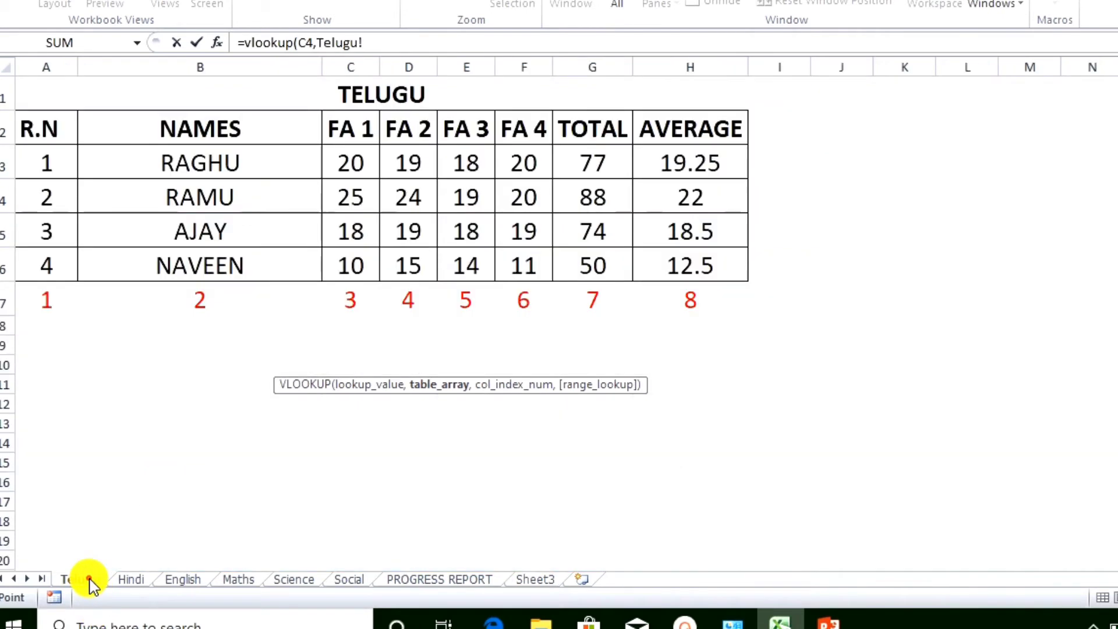
left_click(131, 91)
left_click_drag(131, 92, 154, 265)
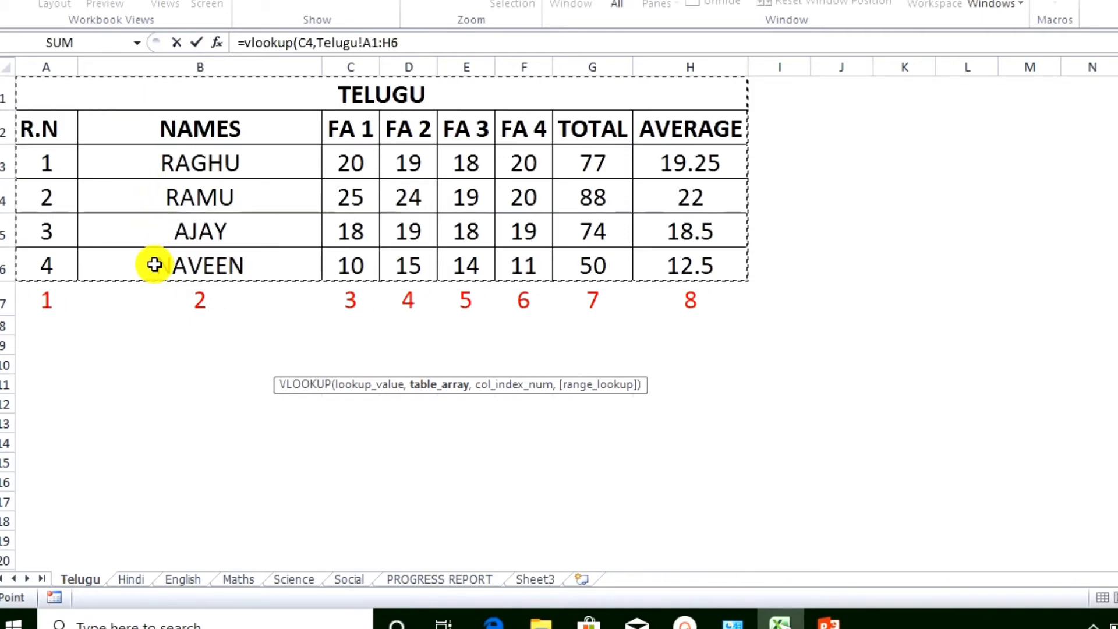
type(",")
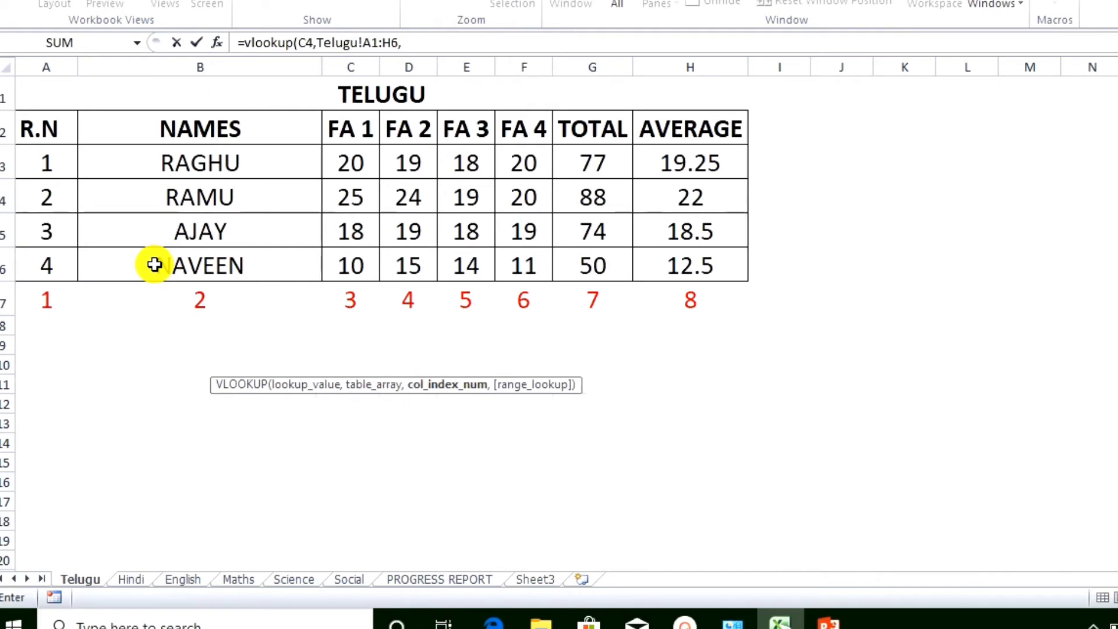
type(" 3,")
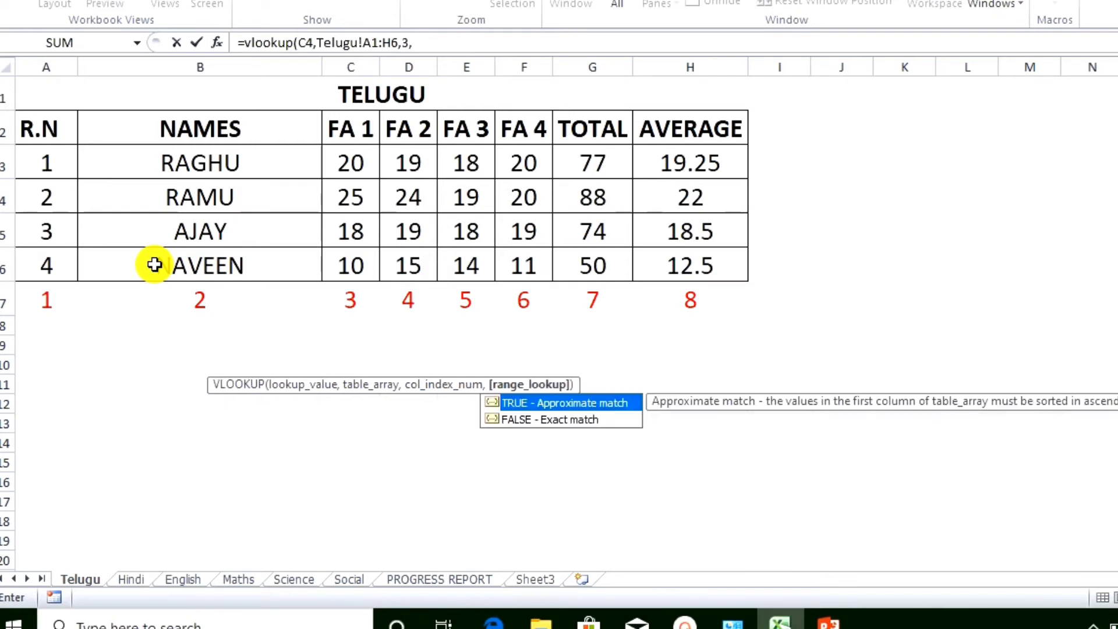
type("false")
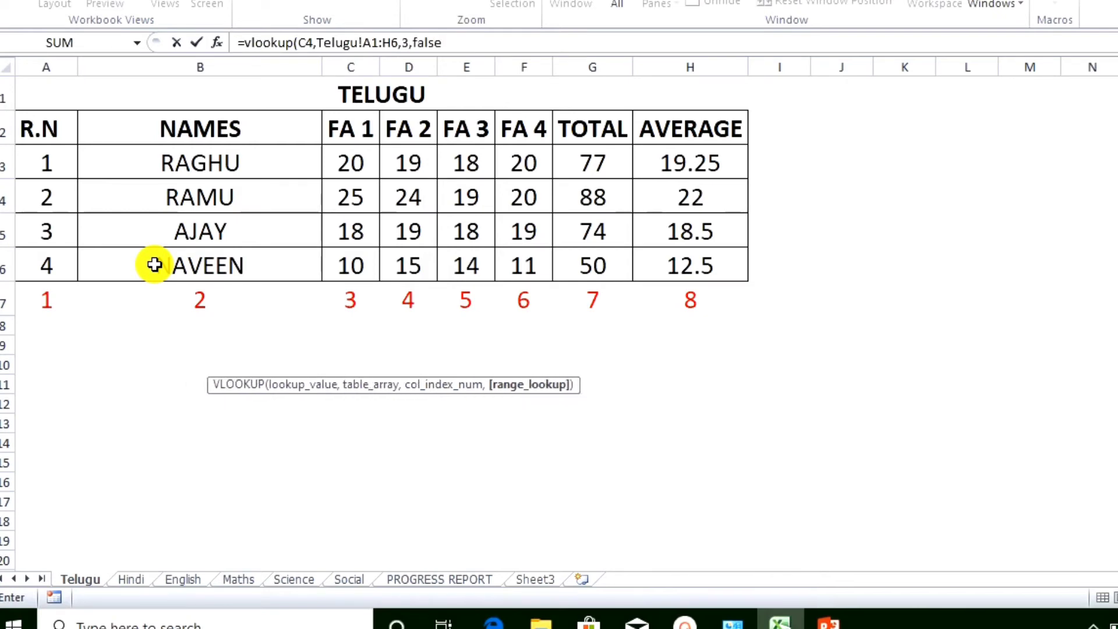
type(")")
key("Return")
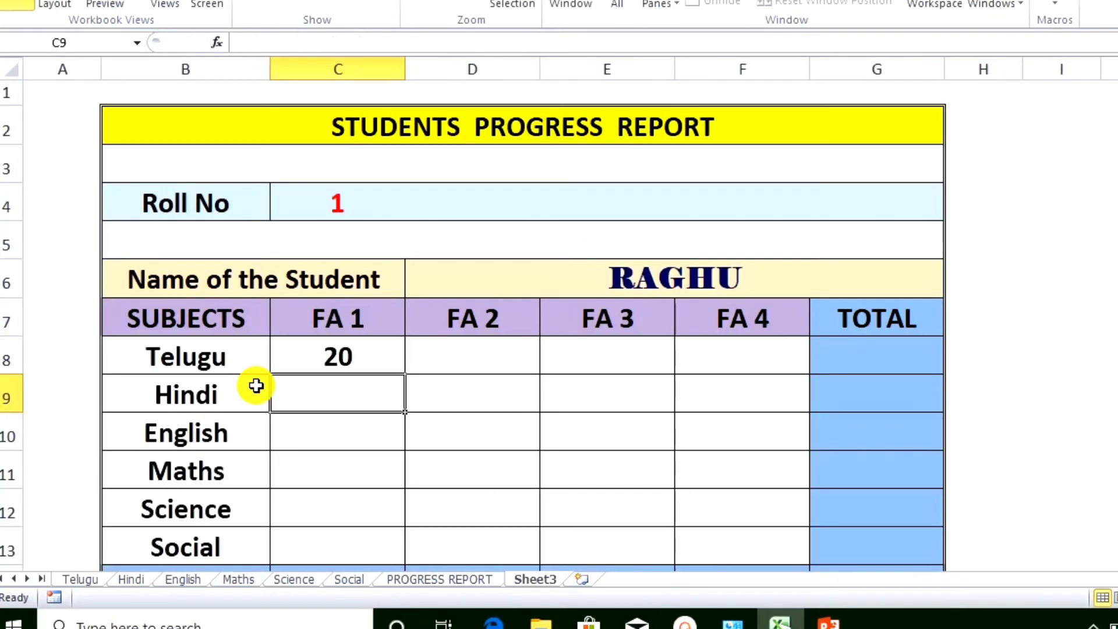
Step: Check C8's formula, then change the roll number to 2 to show RAMU's mark 25
left_click(364, 367)
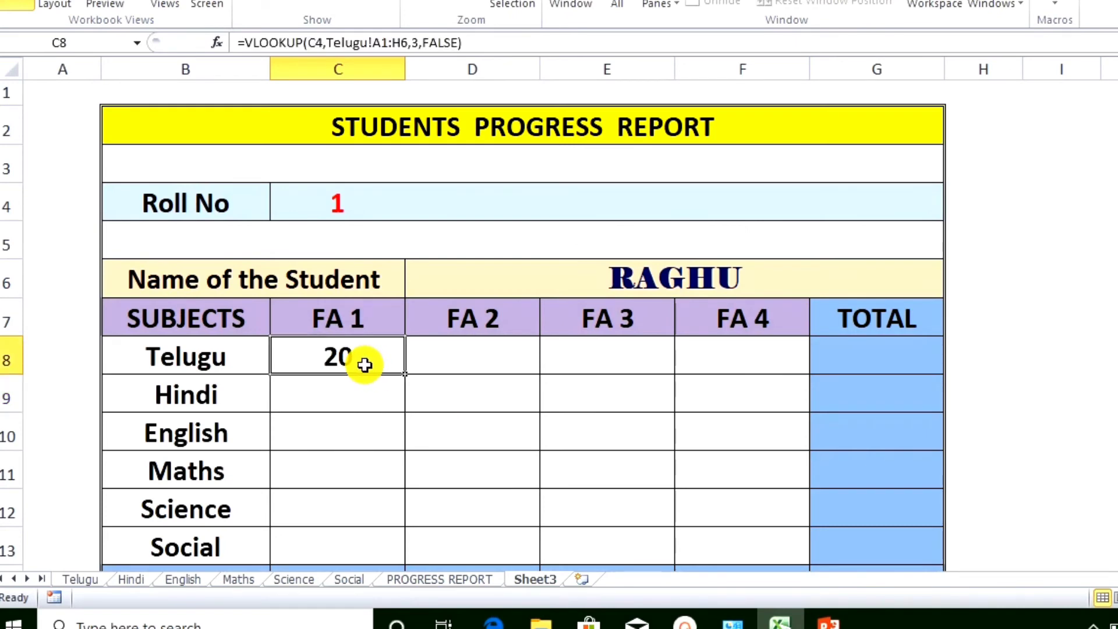
left_click(345, 208)
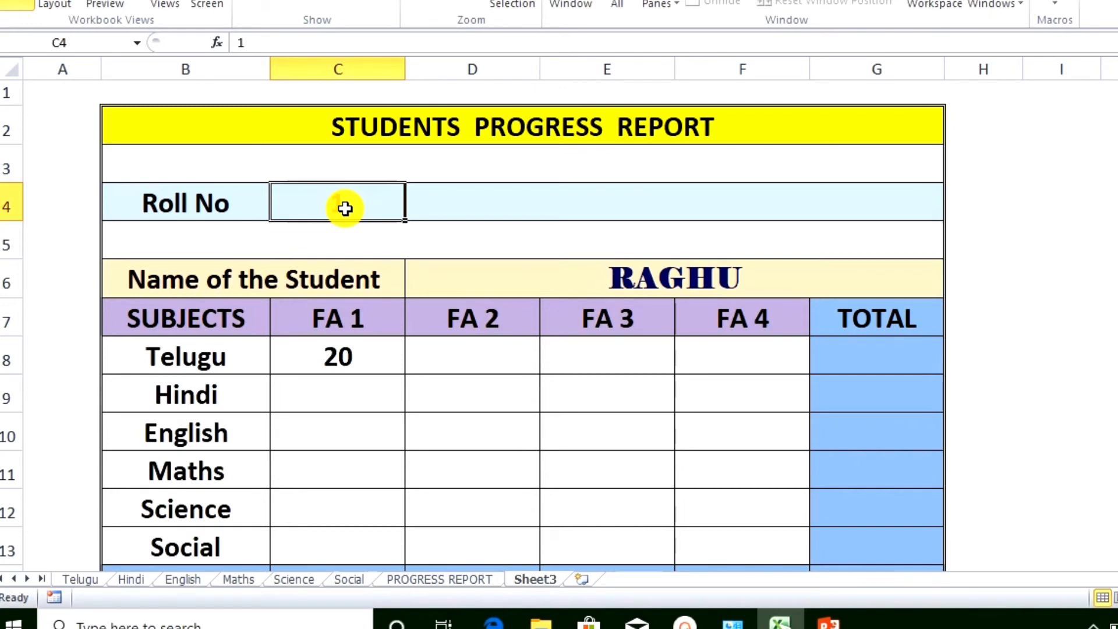
type("2")
key("Return")
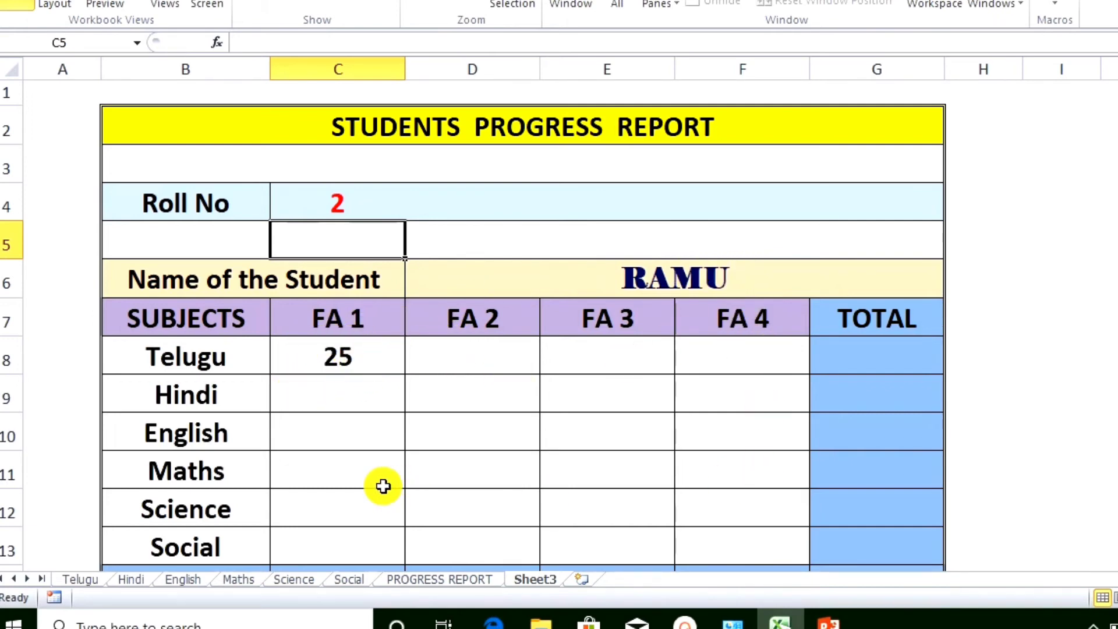
Step: Enter =VLOOKUP(C4,Telugu!A1:H7,4,FALSE) in D8 so Telugu FA 2 shows RAMU's 24
left_click(464, 361)
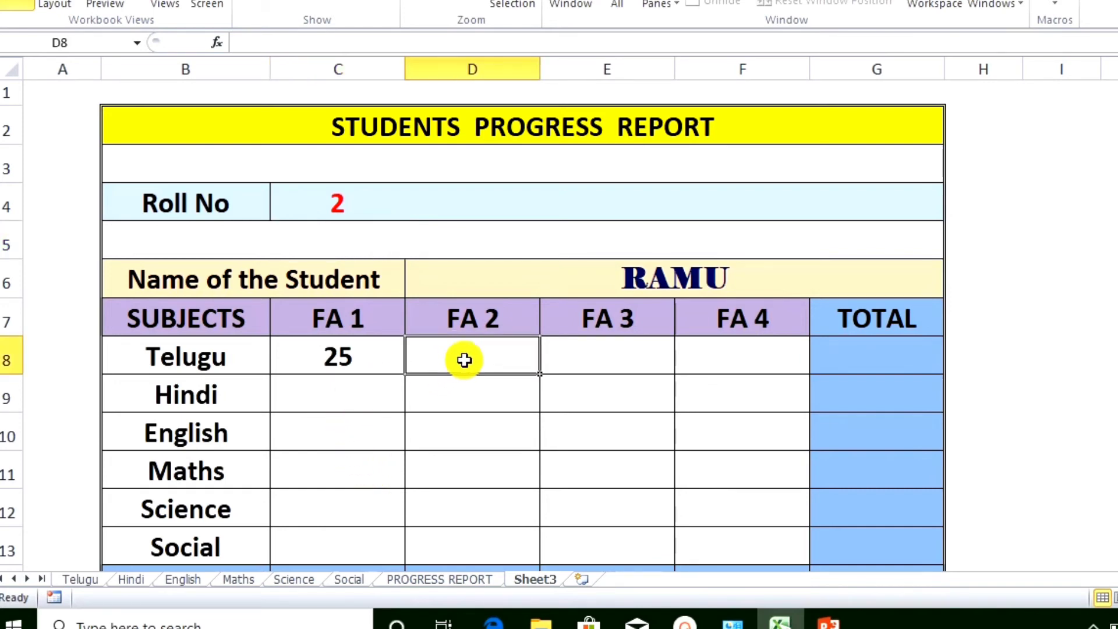
type("=")
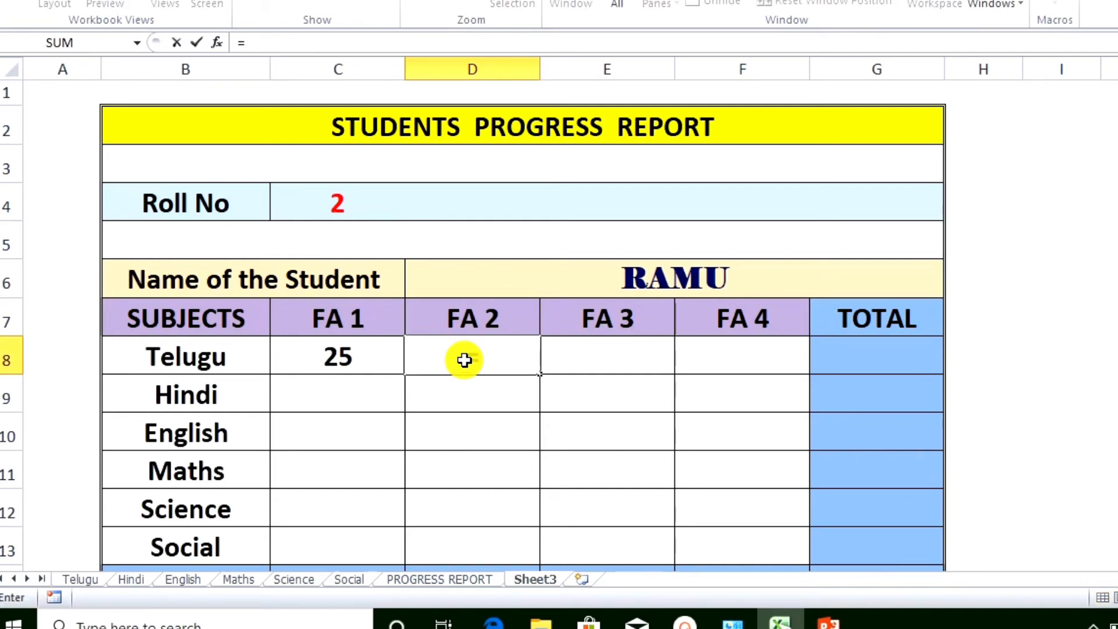
type("vlook")
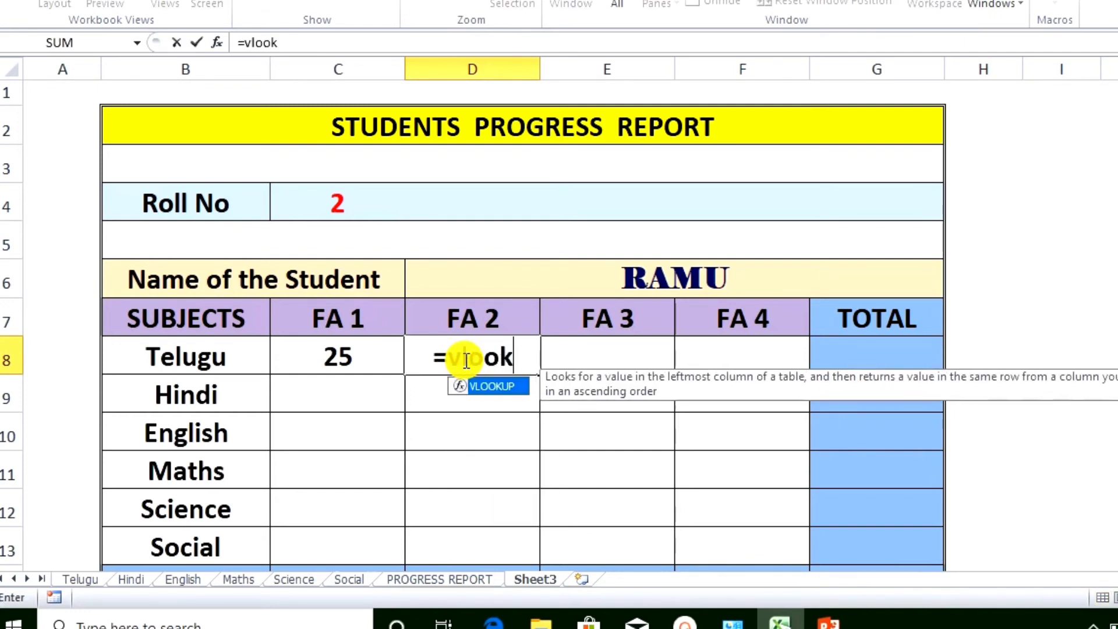
type("up(")
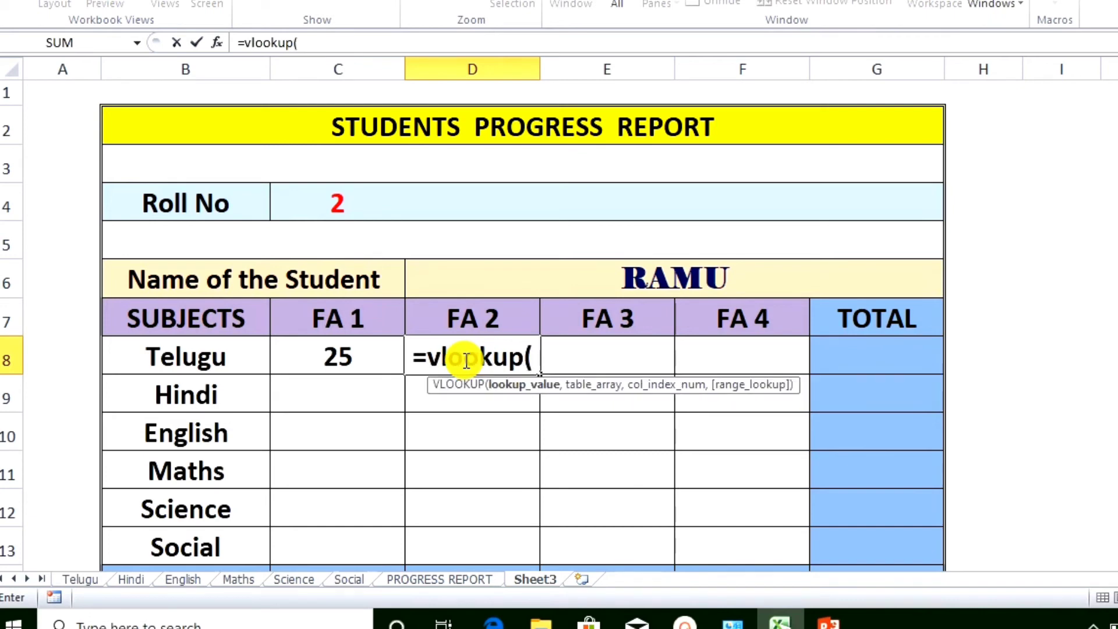
left_click(338, 199)
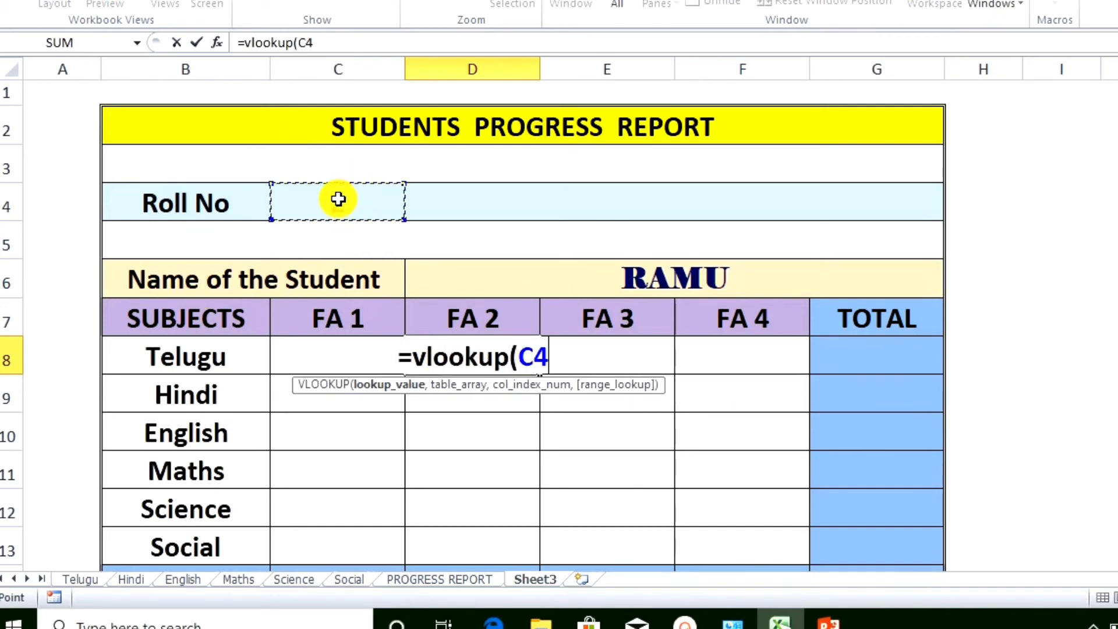
type(",")
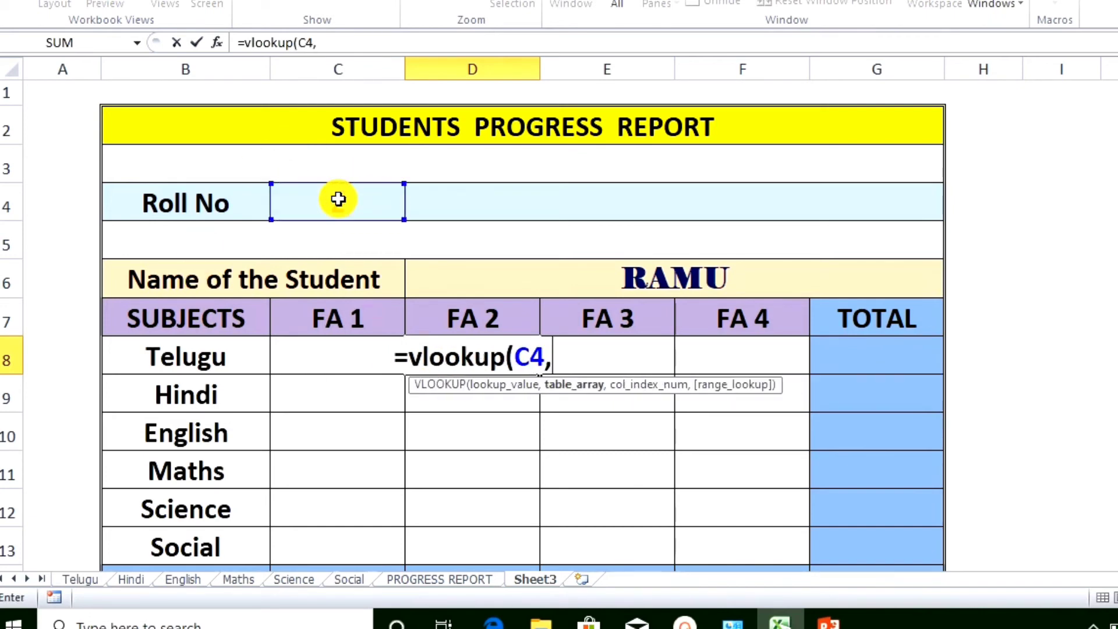
left_click(82, 579)
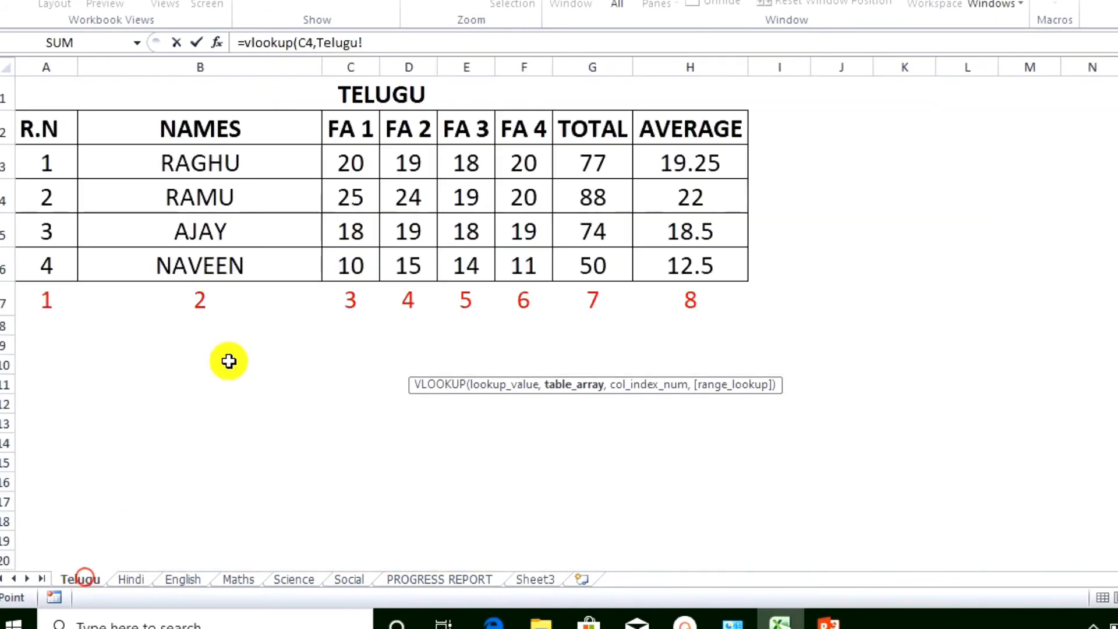
left_click_drag(245, 93, 282, 284)
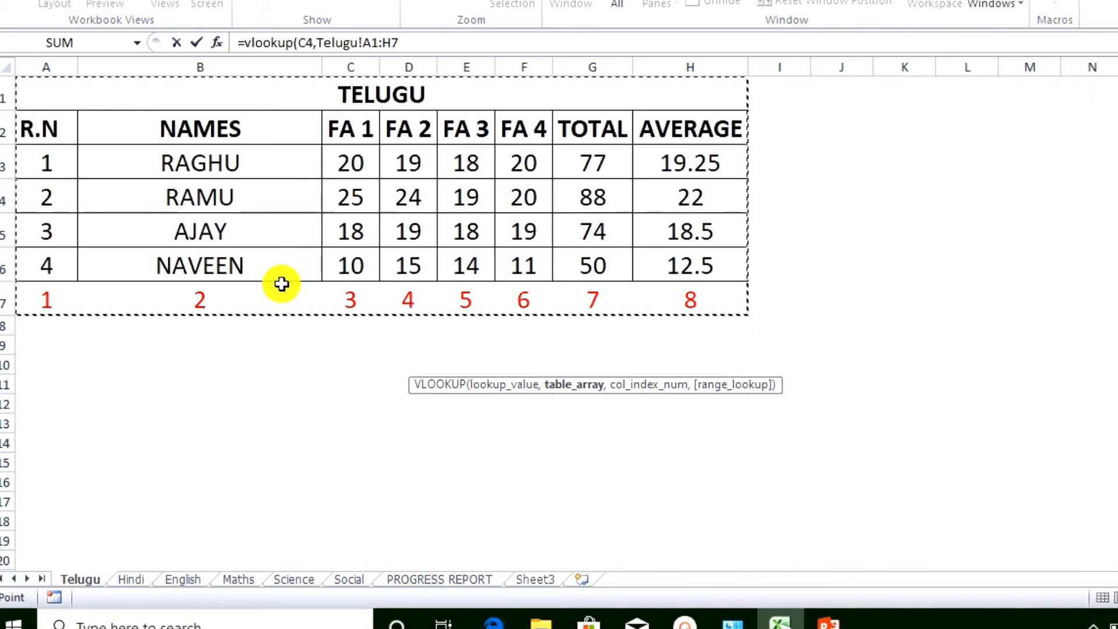
type(",")
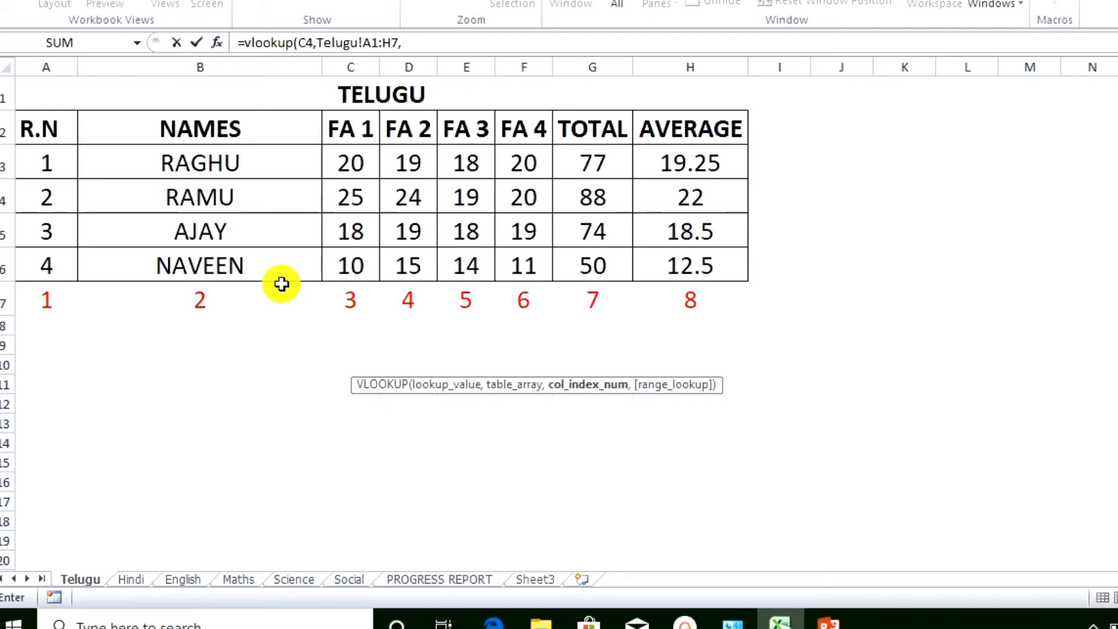
type("4,fal")
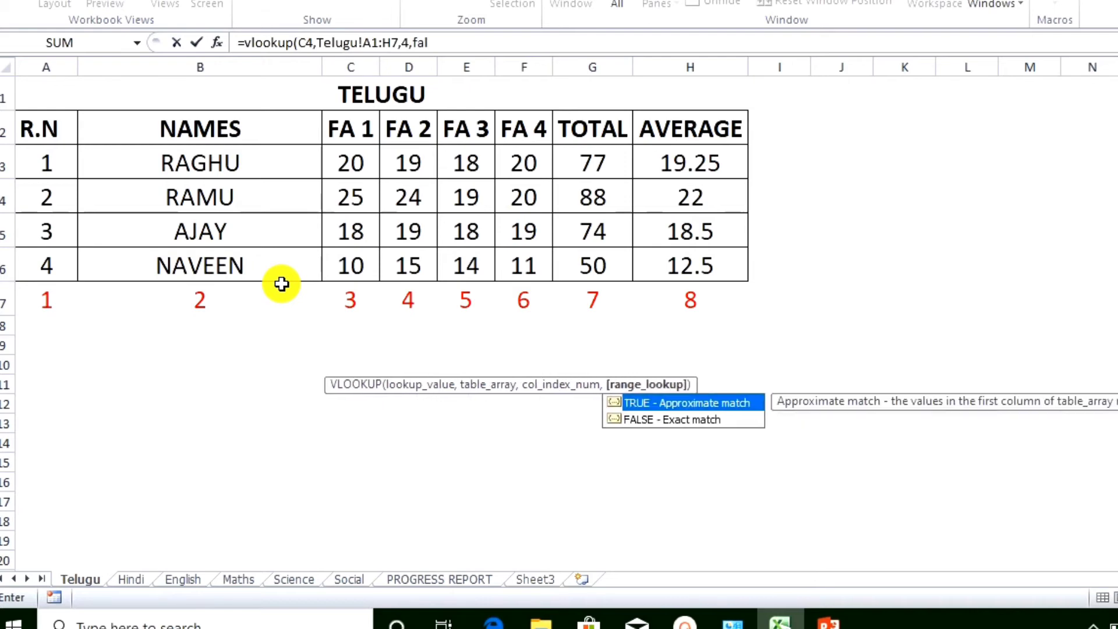
type("se)")
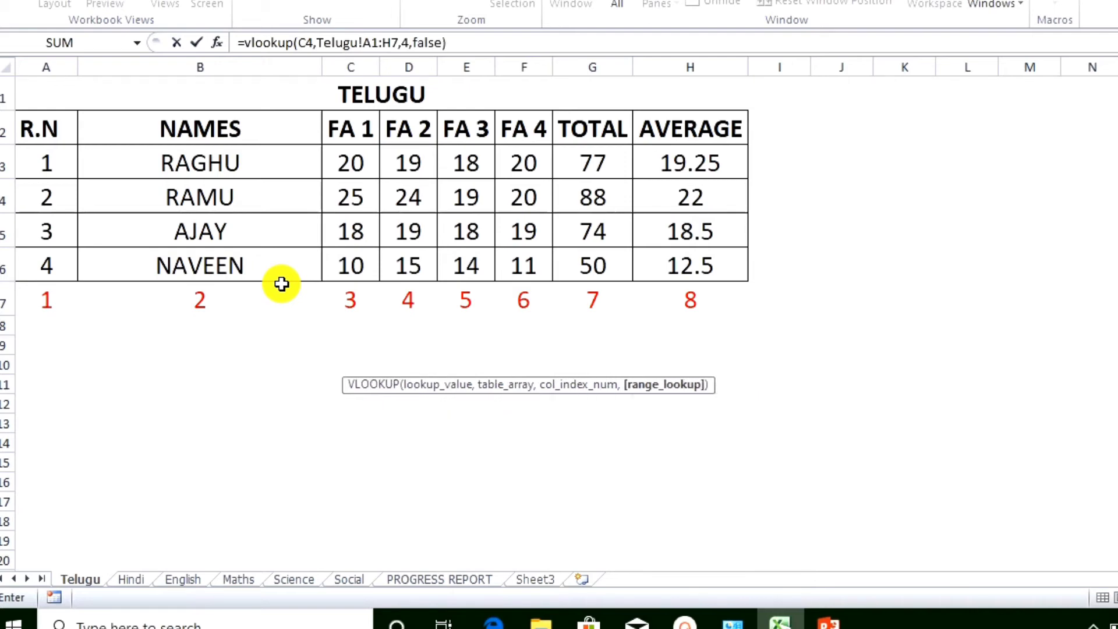
key("Return")
left_click(496, 356)
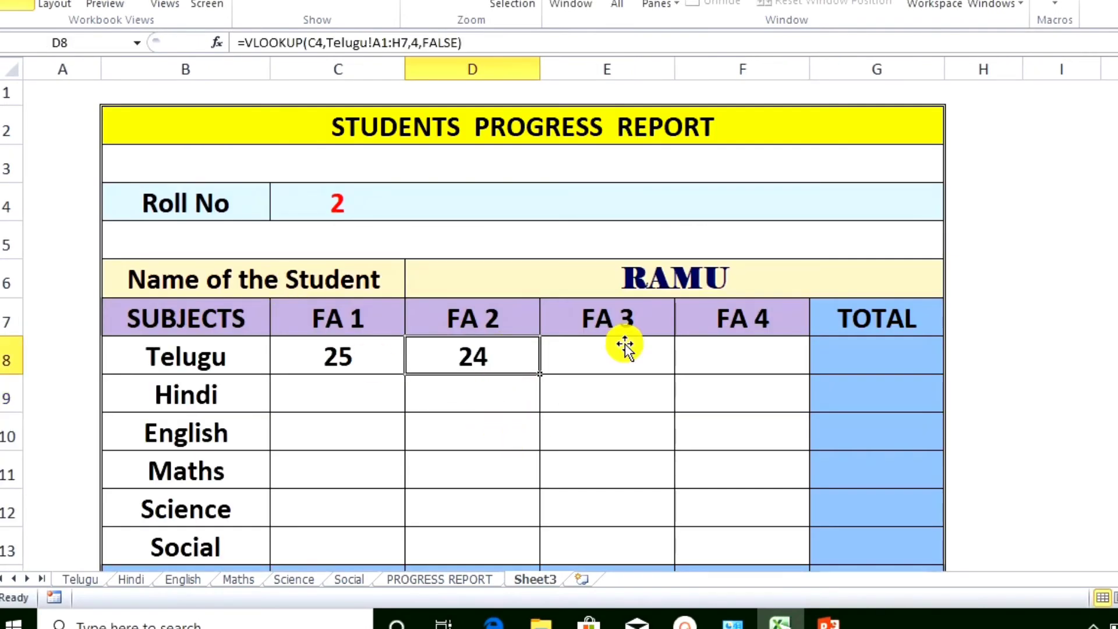
Step: Enter =VLOOKUP(C4,Telugu!A1:H7,5,FALSE) in E8 so Telugu FA 3 shows RAMU's 19
left_click(601, 352)
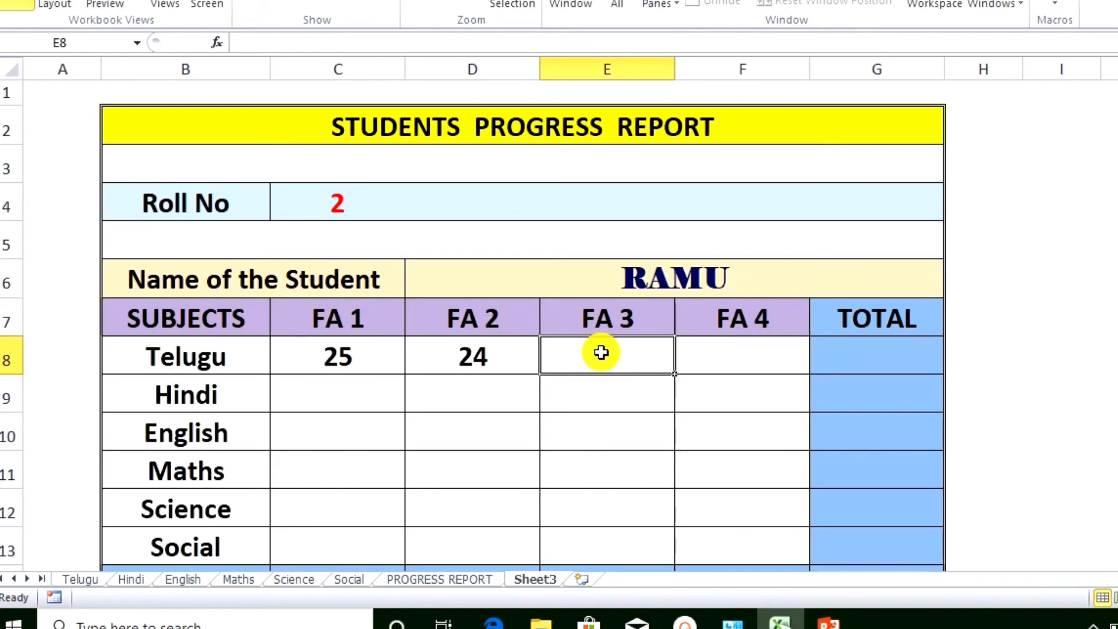
type("=vl")
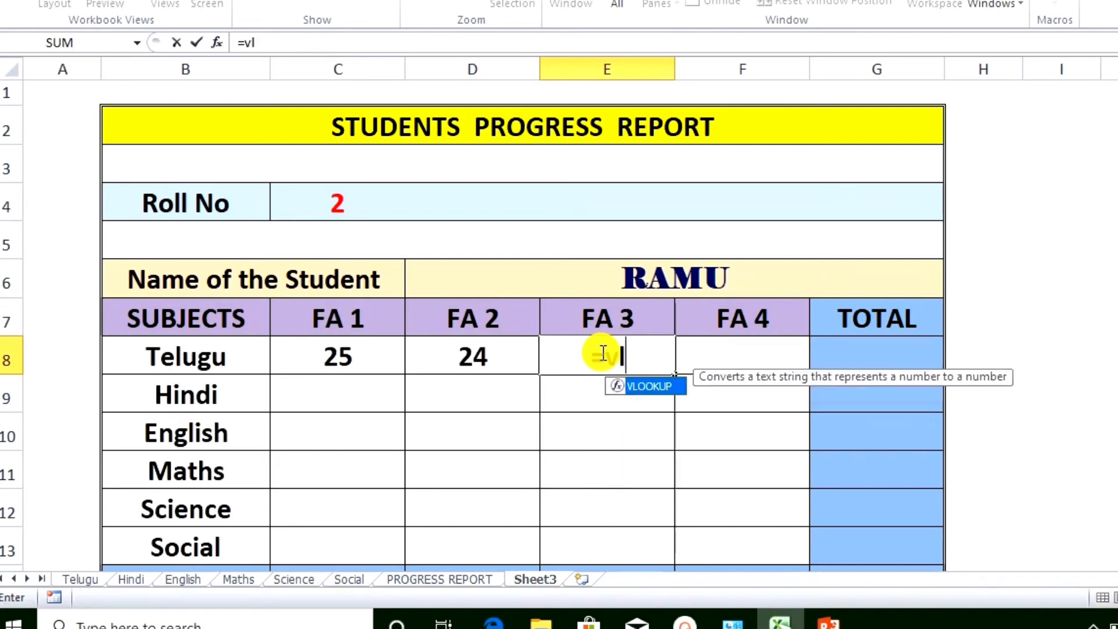
type("ookup(")
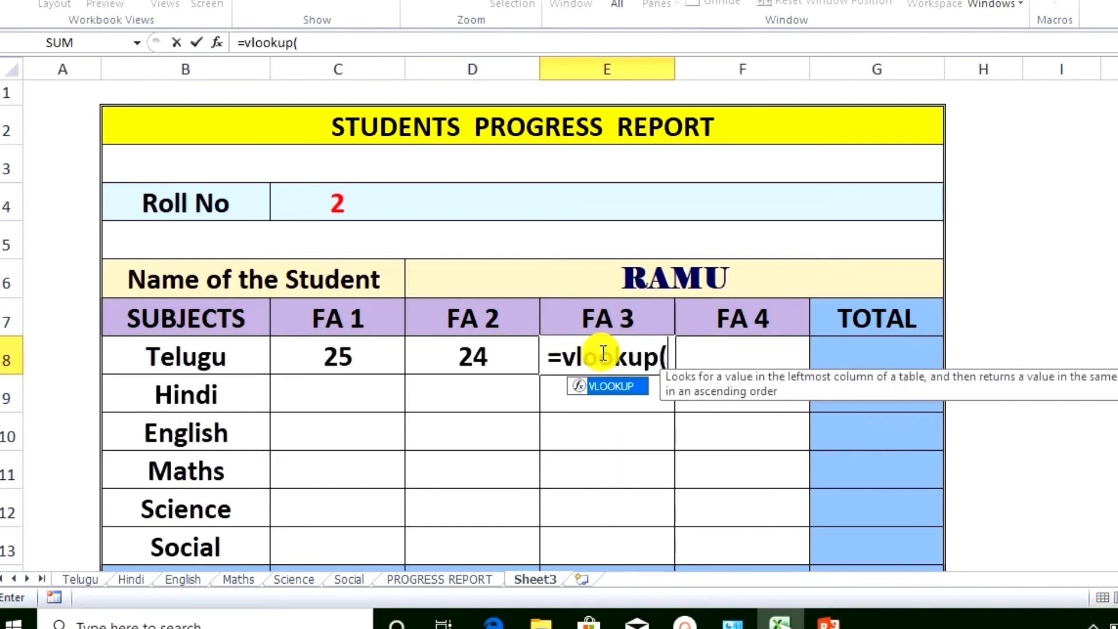
left_click(340, 196)
type(",")
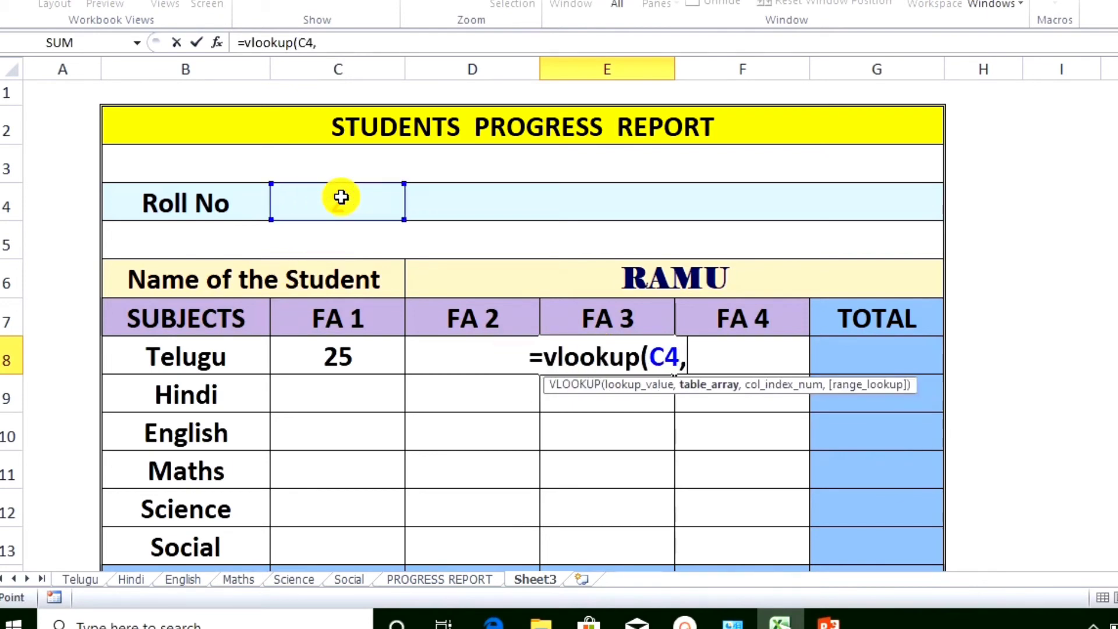
left_click(83, 581)
left_click_drag(275, 87, 292, 287)
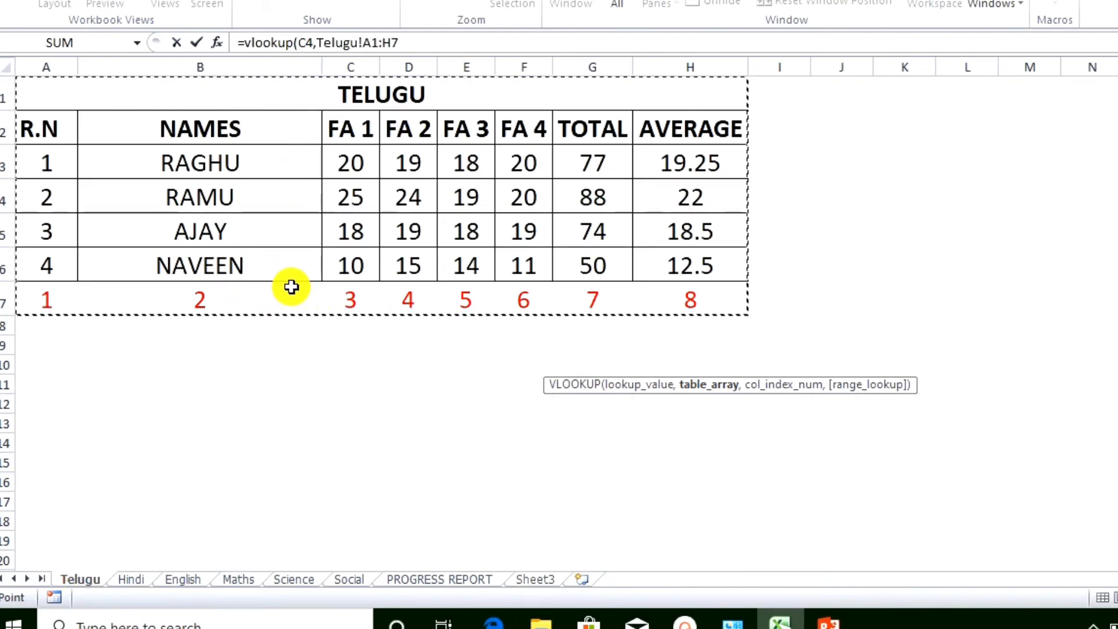
type(",")
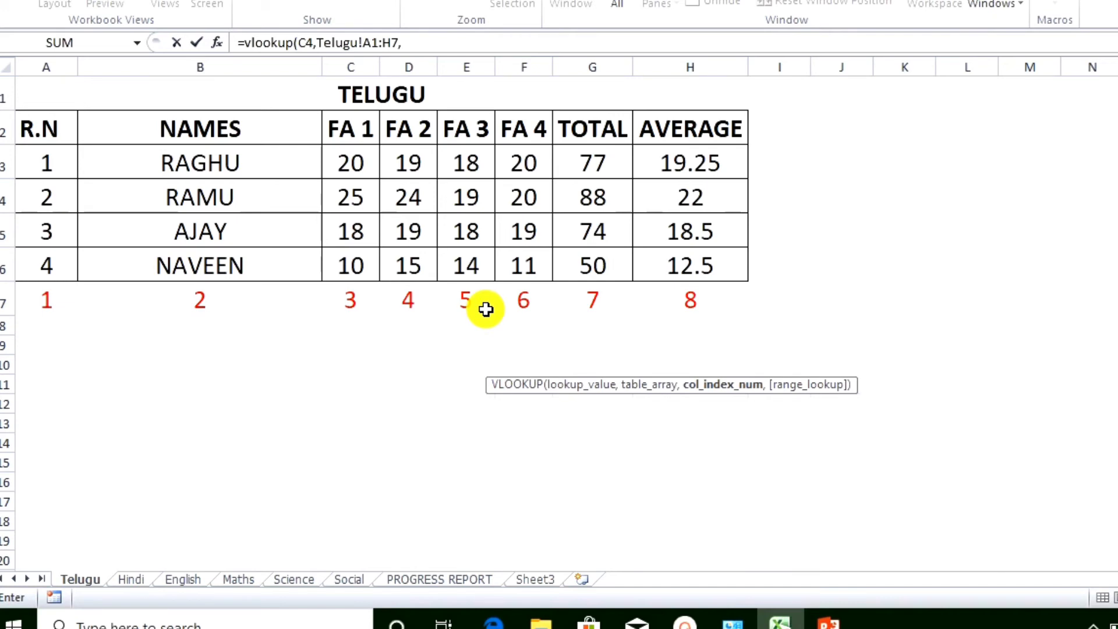
type("5,false")
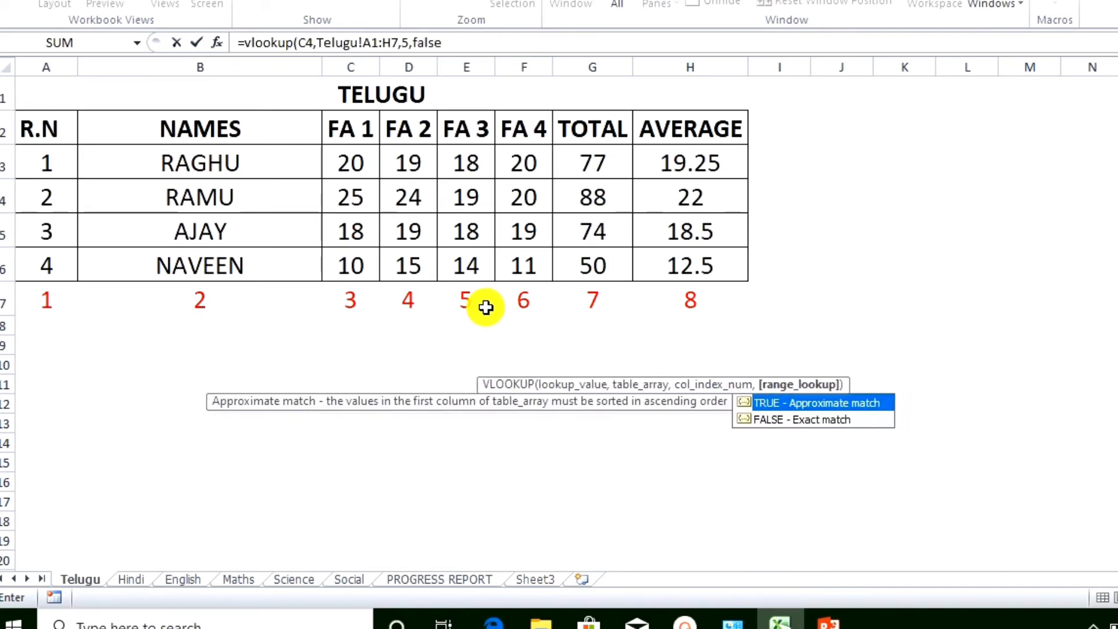
key("Return")
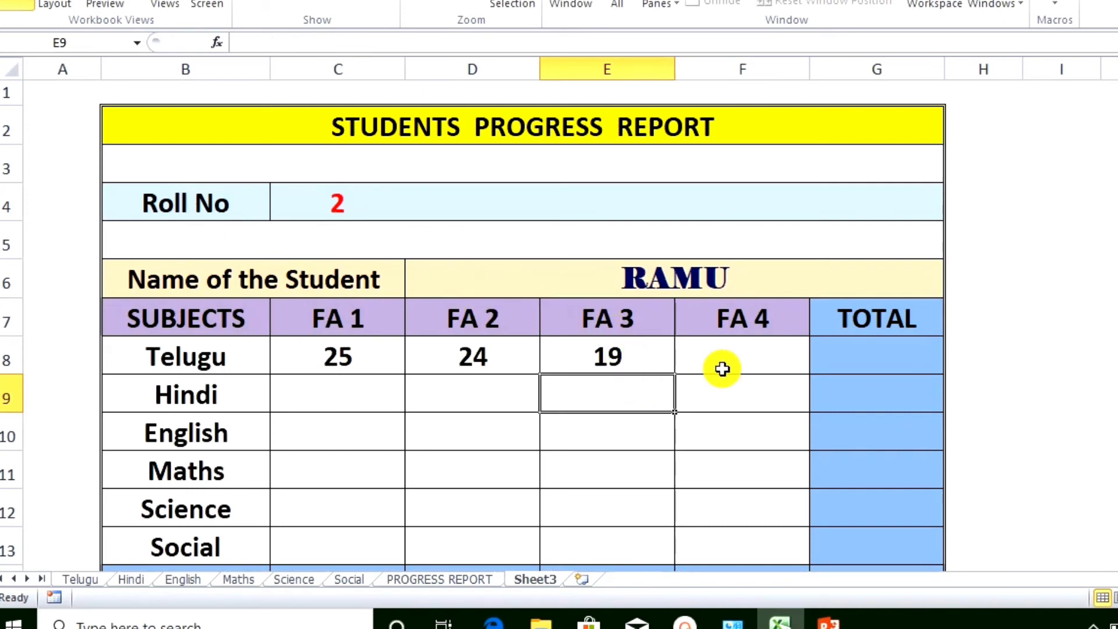
Step: Enter =VLOOKUP(C4,Telugu!A1:H7,6,FALSE) in F8 so Telugu FA 4 shows RAMU's 20
left_click(744, 357)
type("=")
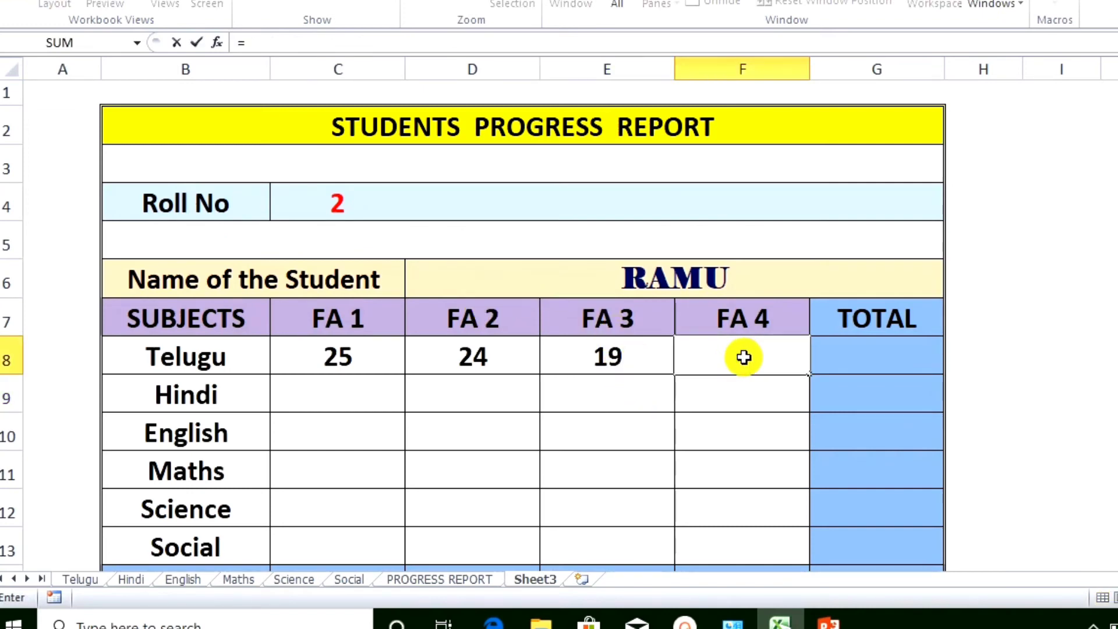
type("vlooku")
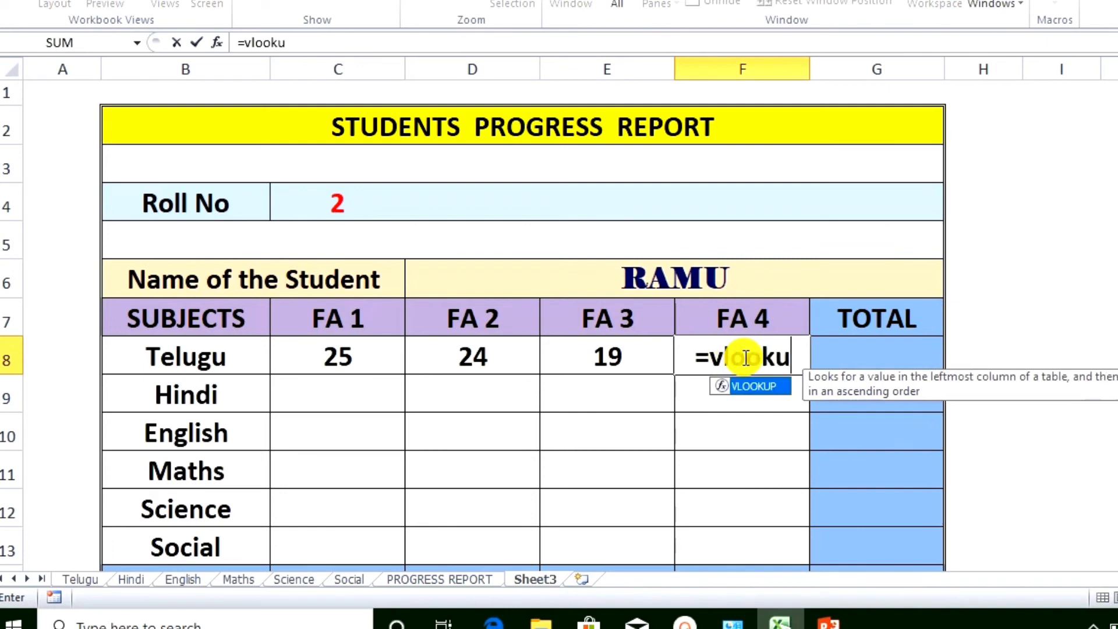
type("p(")
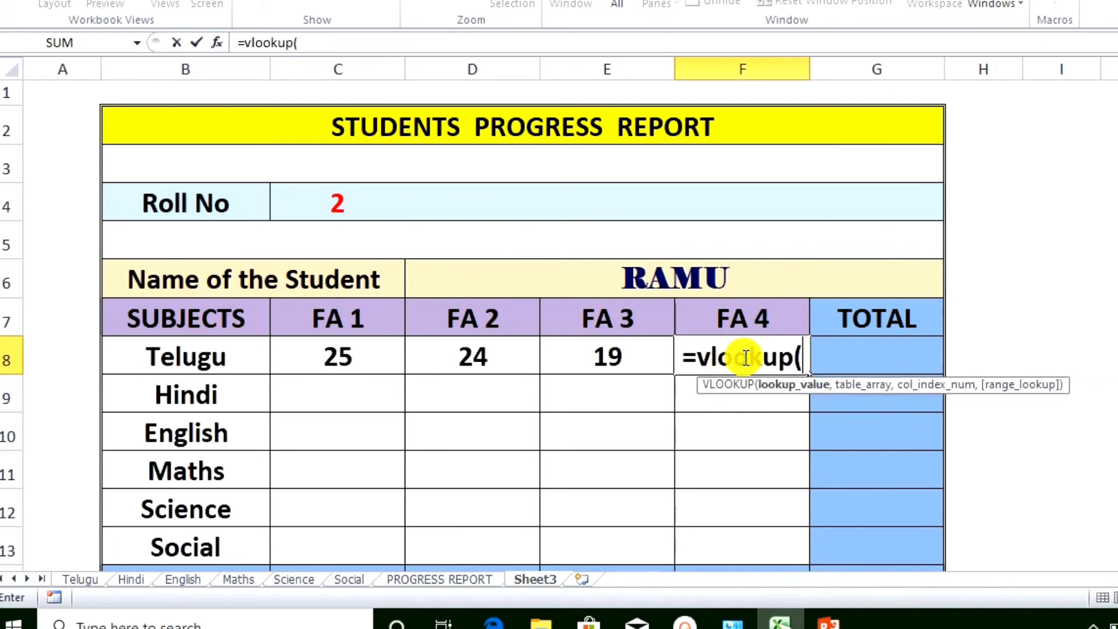
left_click(335, 205)
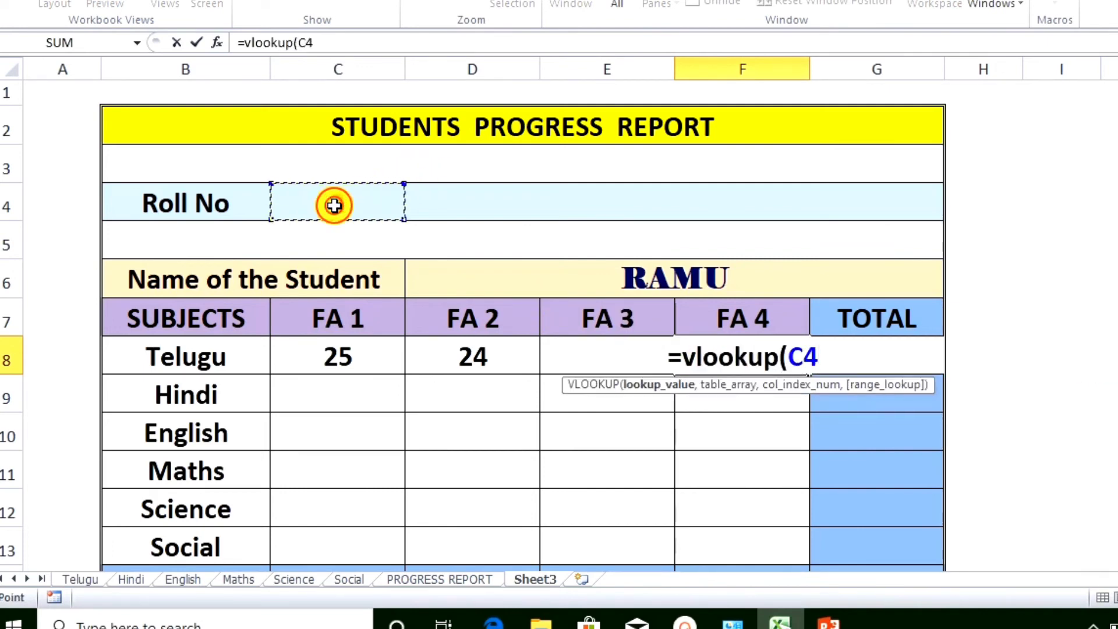
type(",")
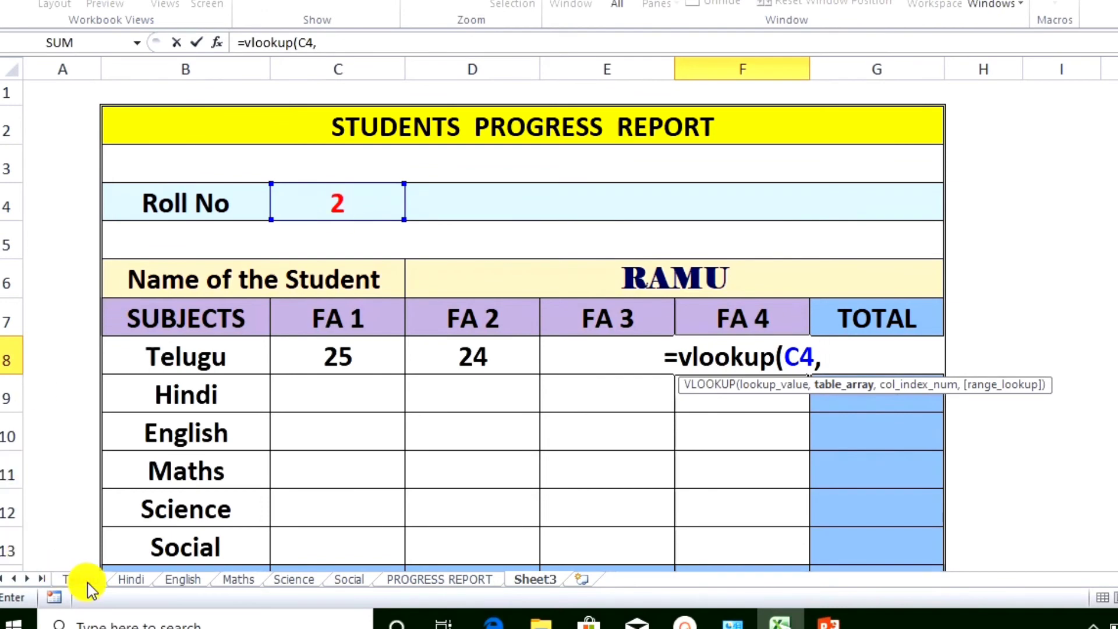
left_click(87, 579)
left_click(331, 92)
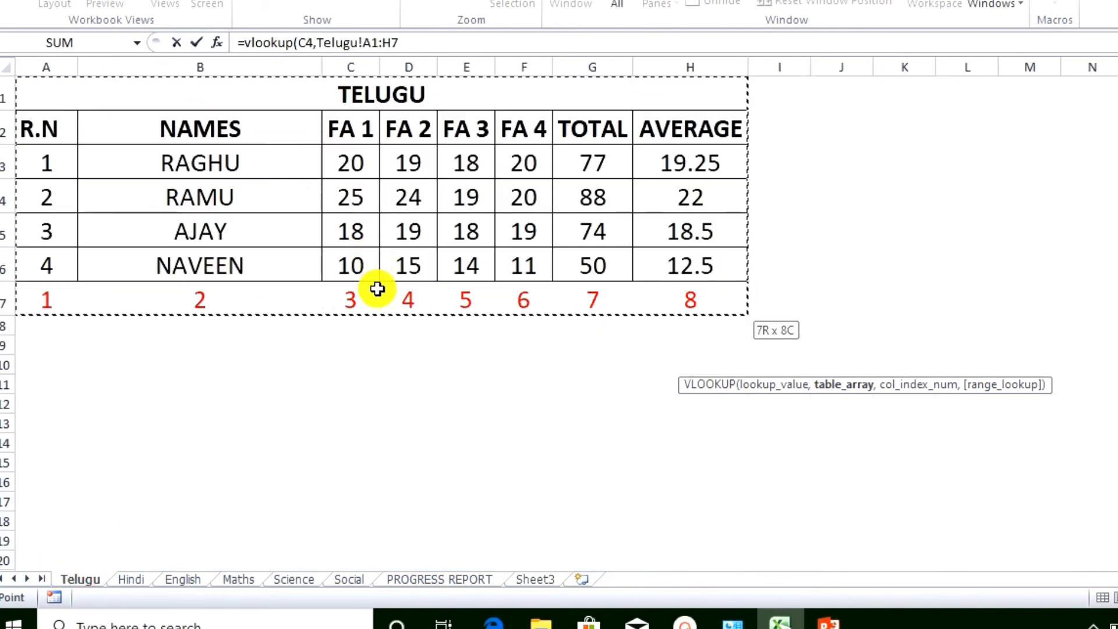
left_click_drag(330, 92, 377, 289)
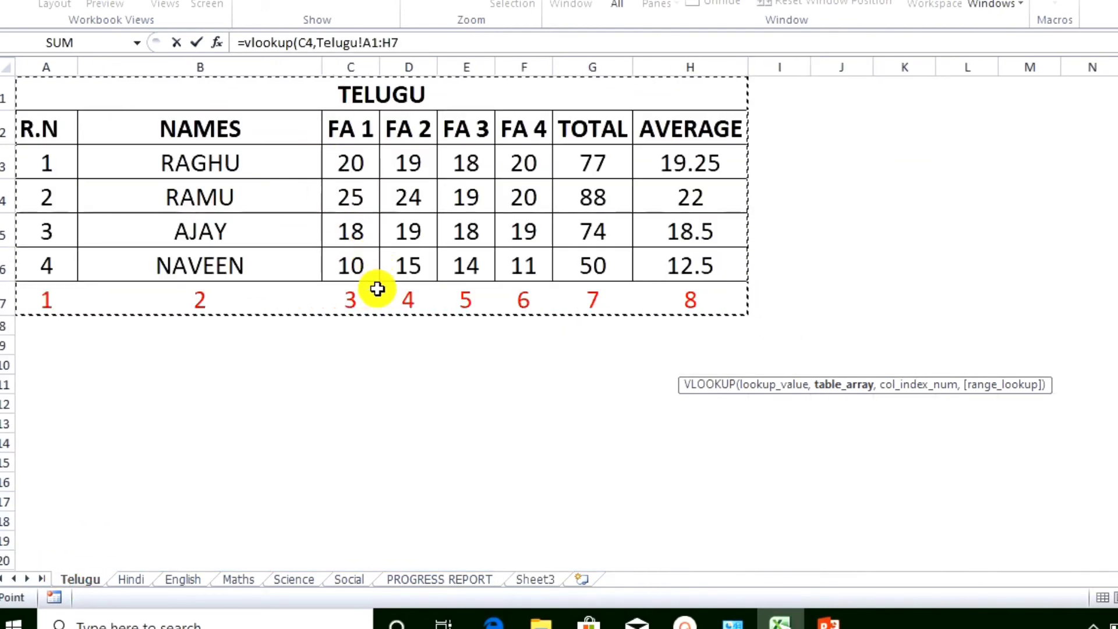
type(",")
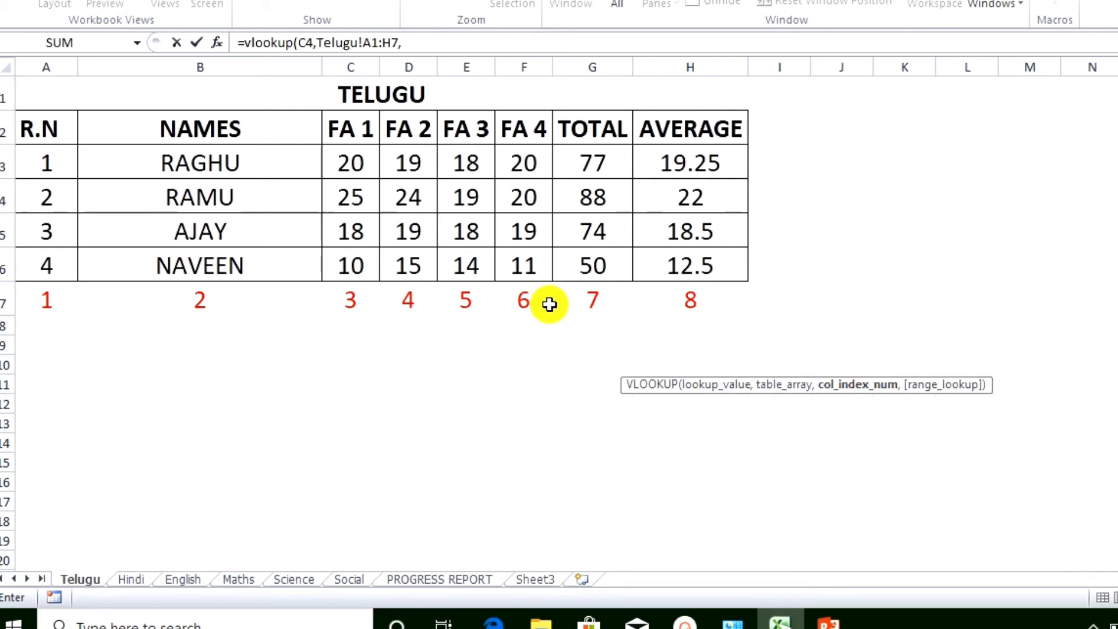
type("6,")
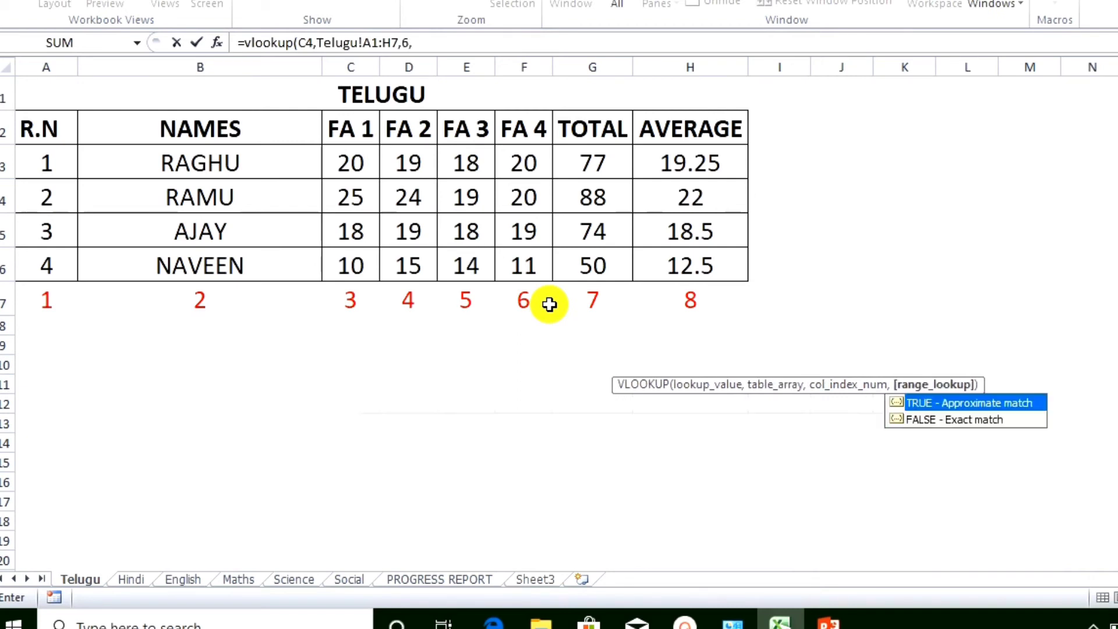
type("fla")
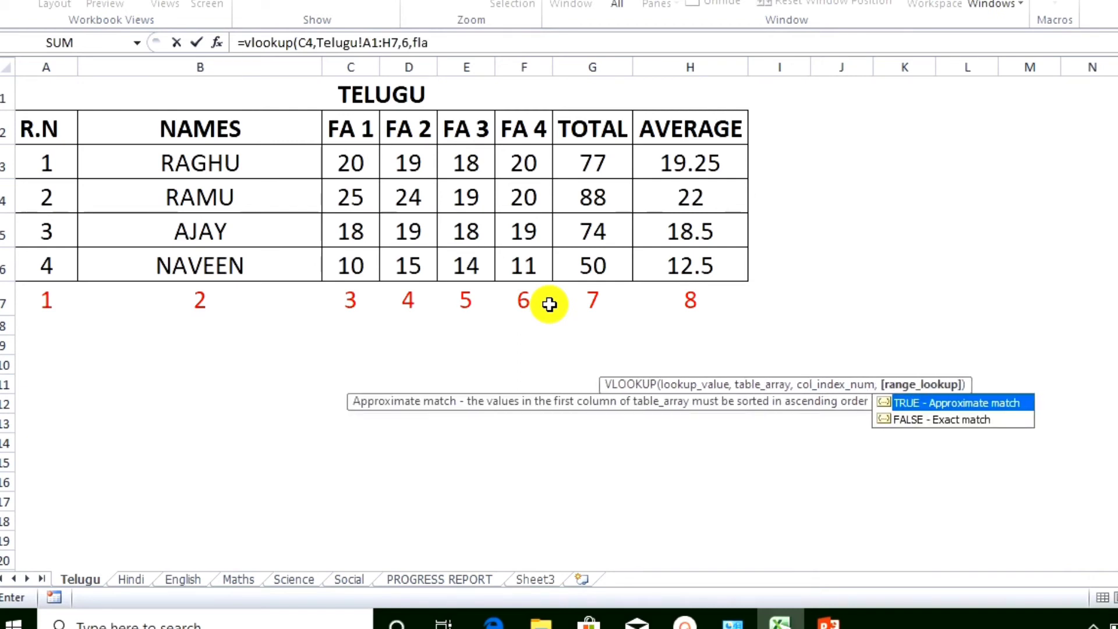
key("BackSpace")
key("BackSpace")
type("alse")
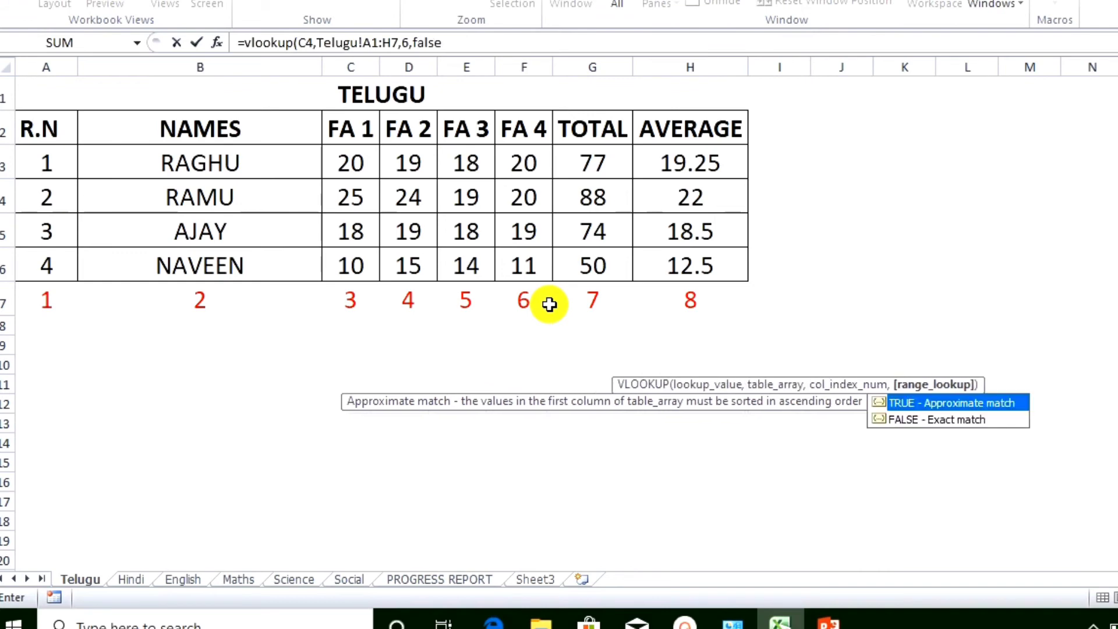
key("Return")
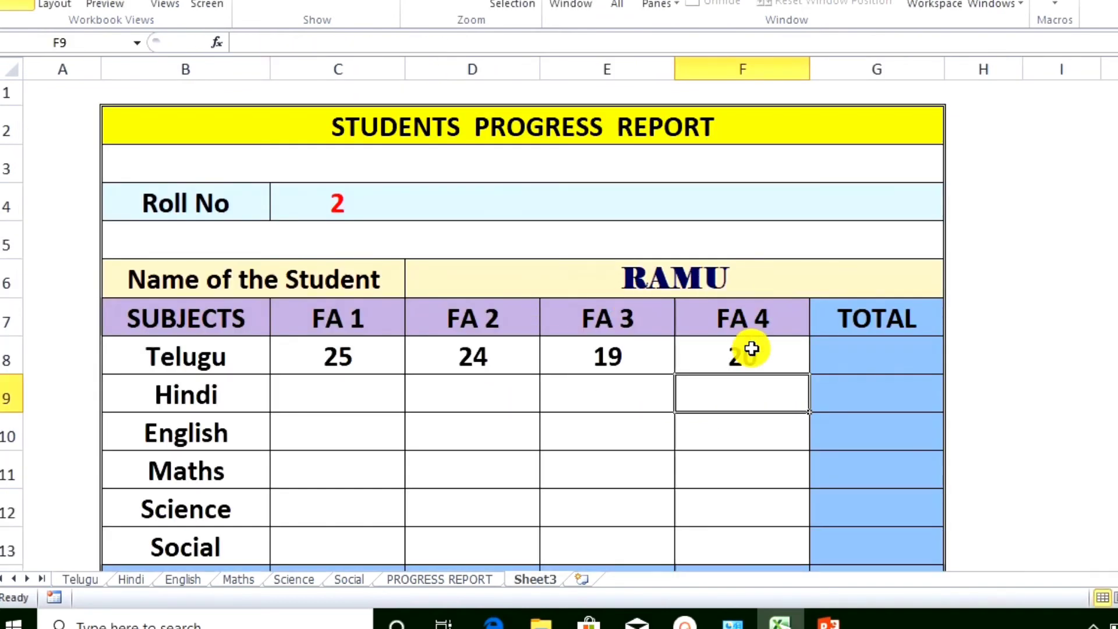
left_click(751, 349)
Step: Change the roll number in C4 to 4 to show NAVEEN's Telugu marks 10, 15, 14, 11
left_click(351, 211)
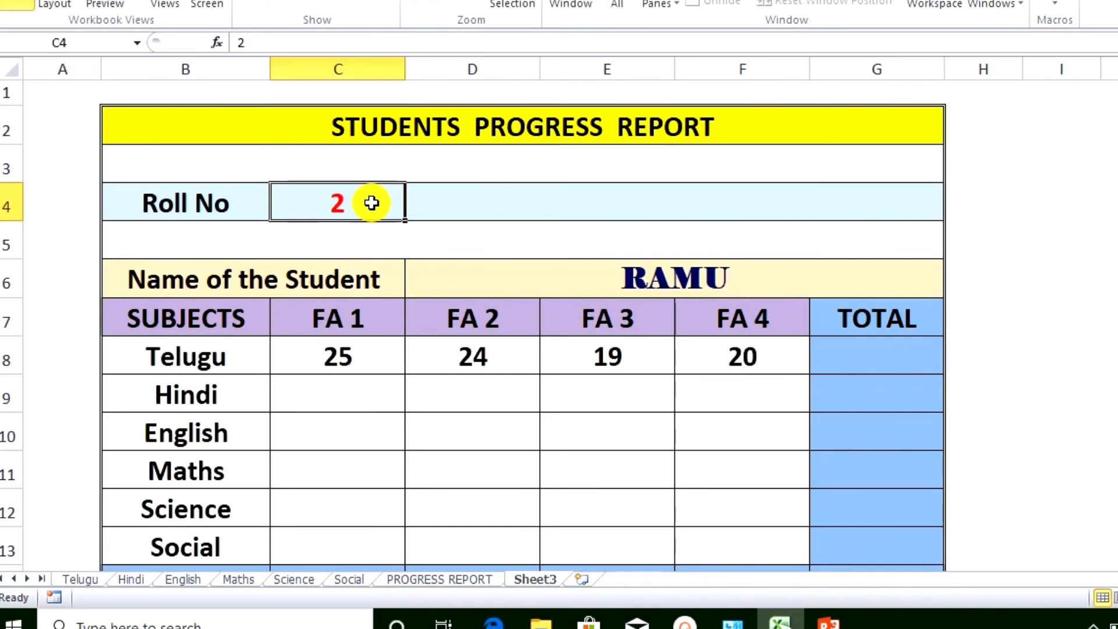
type("4")
key("Return")
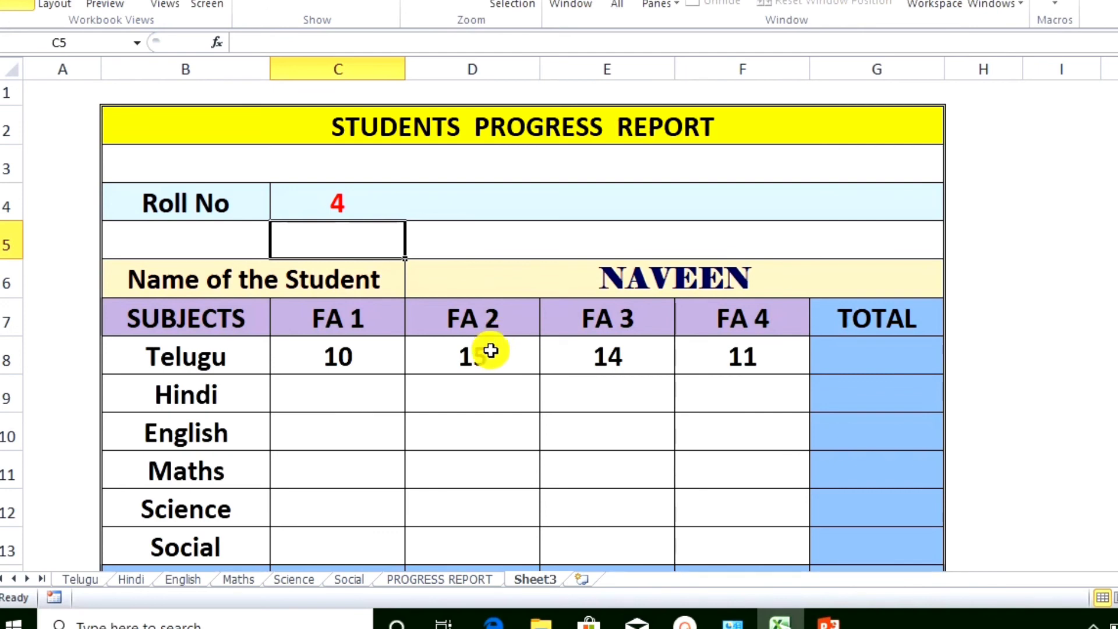
Step: AutoSum NAVEEN's four Telugu FA marks into G8 for a TOTAL of 50
scroll(591, 385, "down", 1)
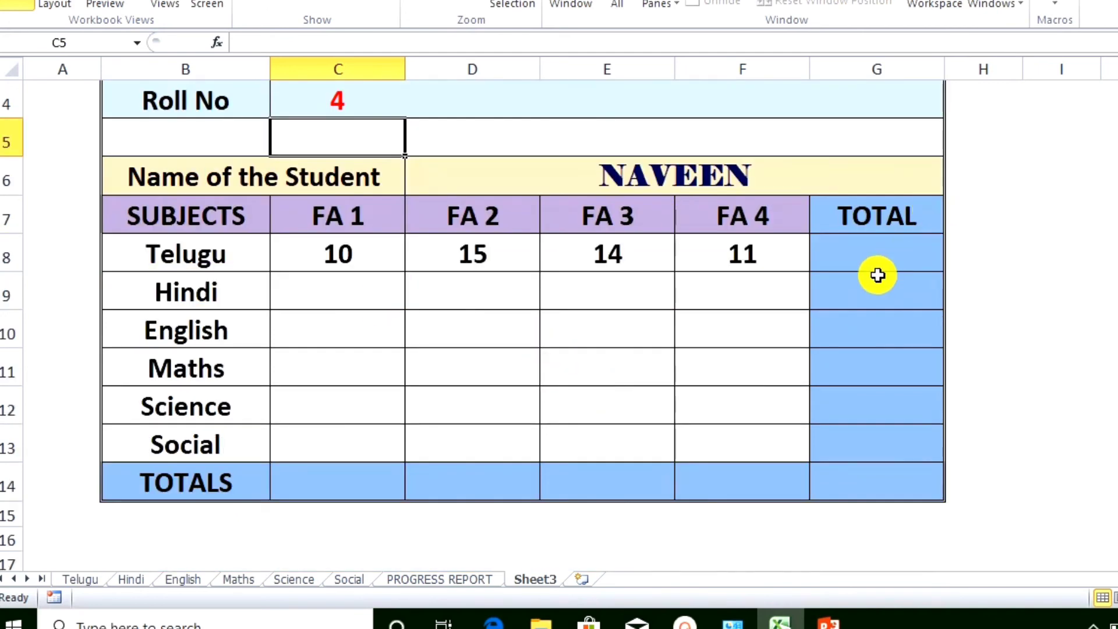
left_click(869, 249)
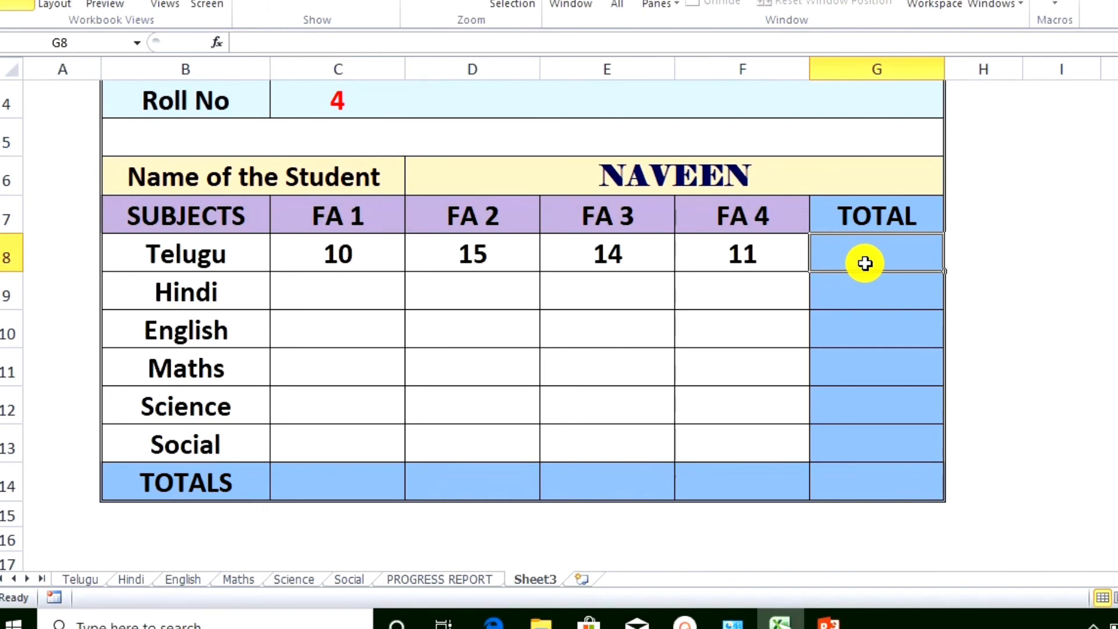
left_click_drag(329, 247, 878, 255)
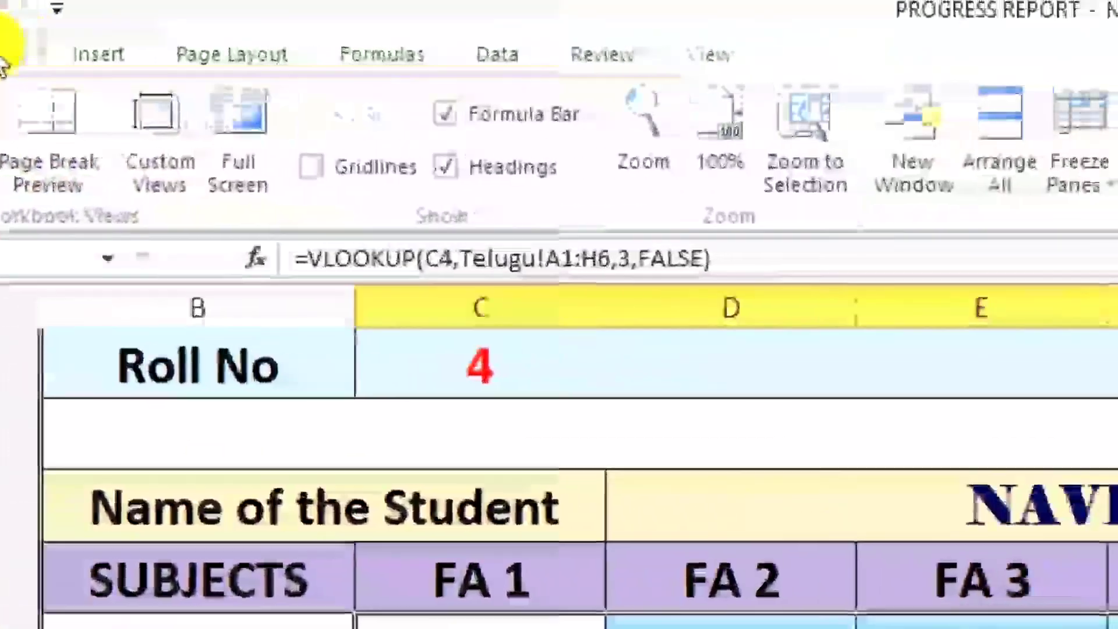
left_click(144, 28)
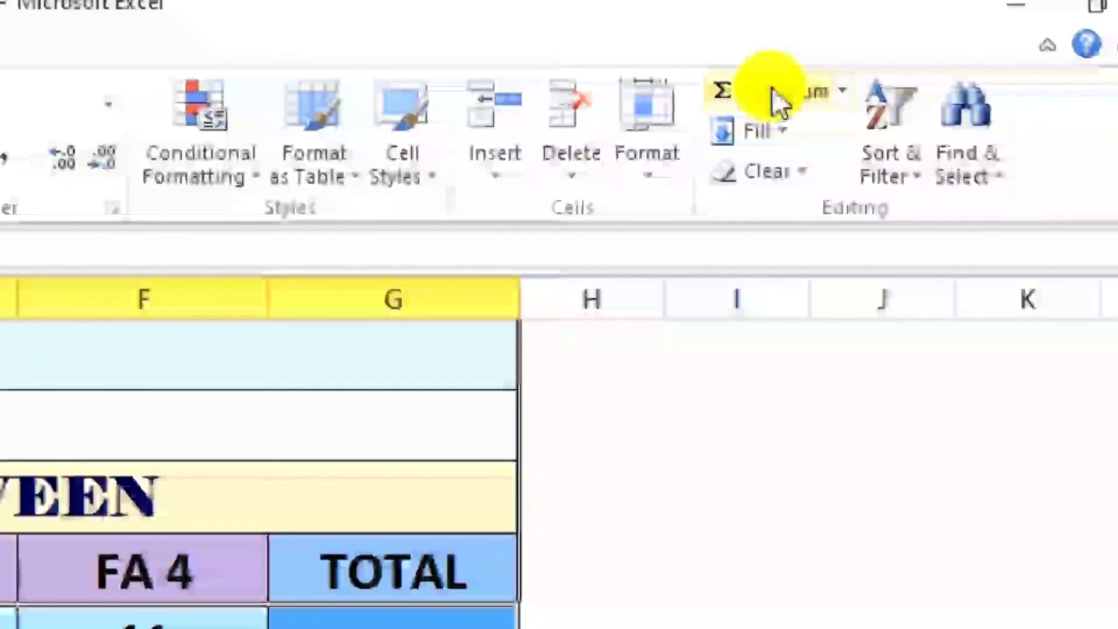
left_click(773, 96)
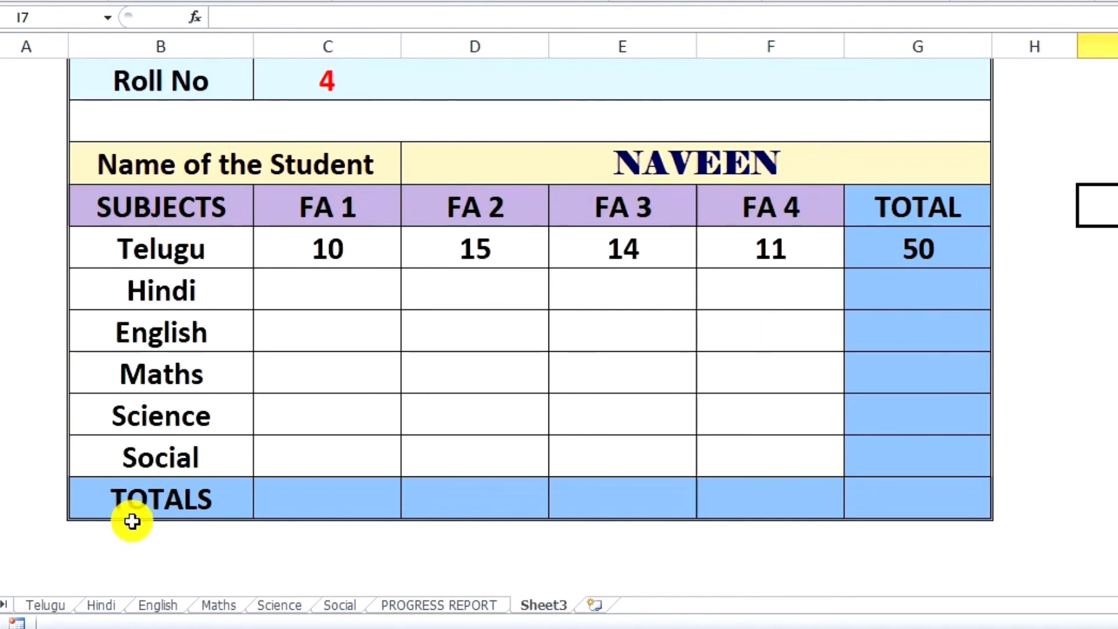
Step: Select the FA 1 column C8:C14, then return to the FA 1 TOTALS cell C14
left_click(287, 498)
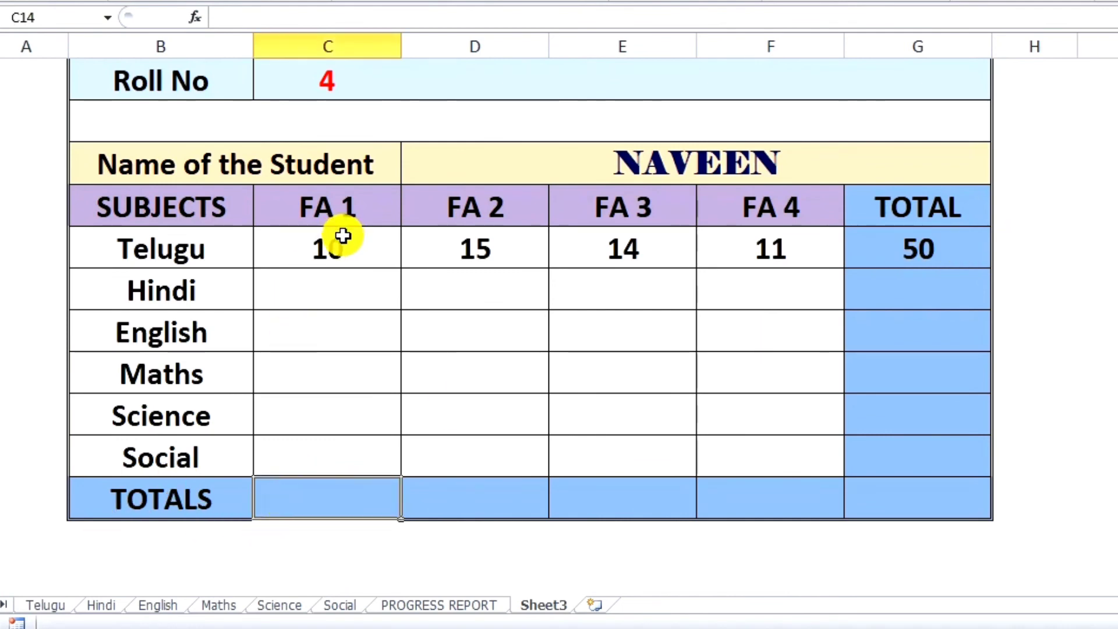
left_click_drag(350, 247, 330, 494)
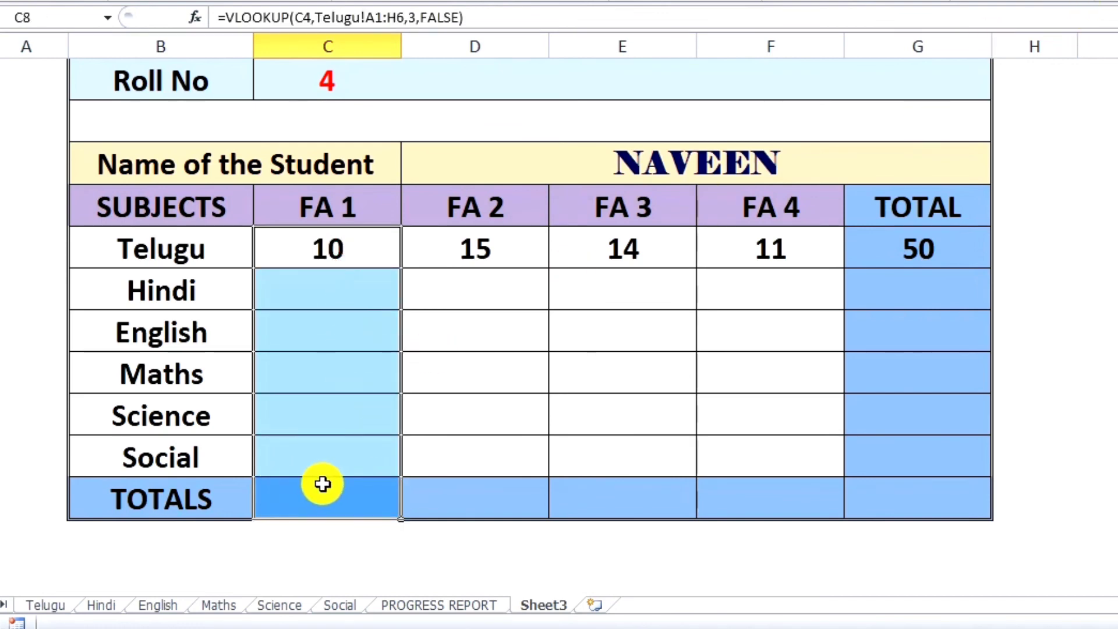
left_click(322, 484)
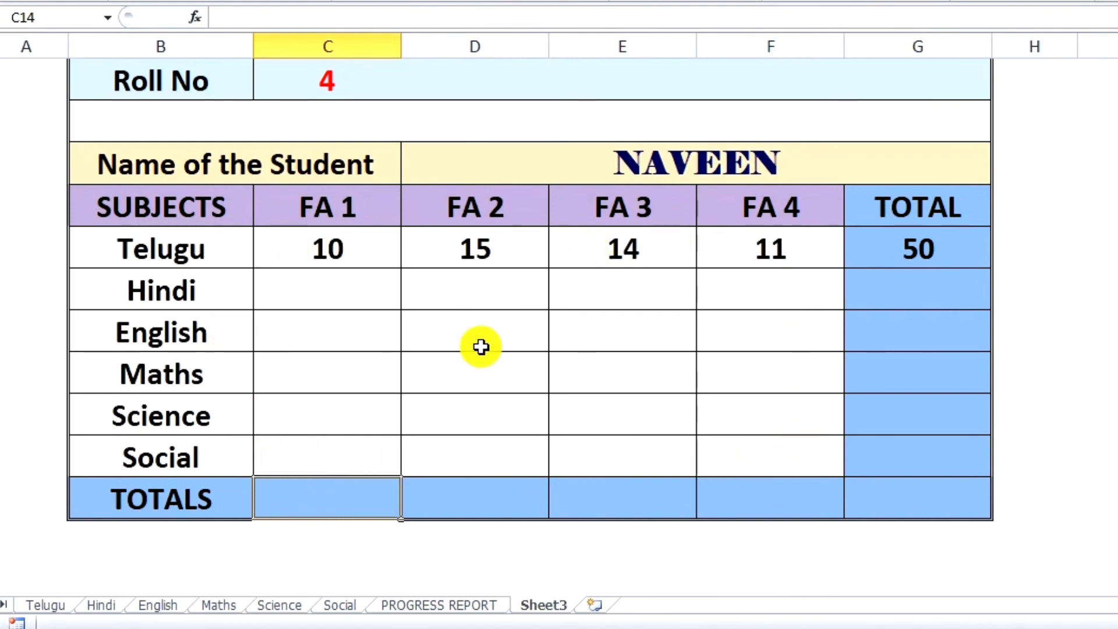
scroll(480, 347, "up", 1)
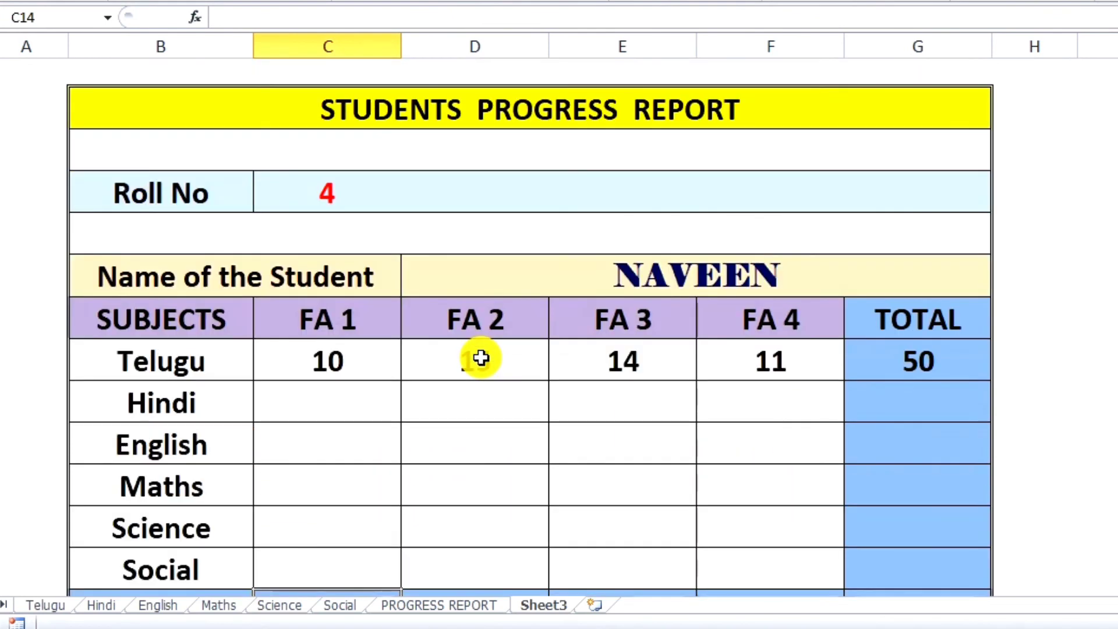
Step: On the PROGRESS REPORT sheet, set roll number 1 to show RAGHU with grand total 437
left_click(472, 605)
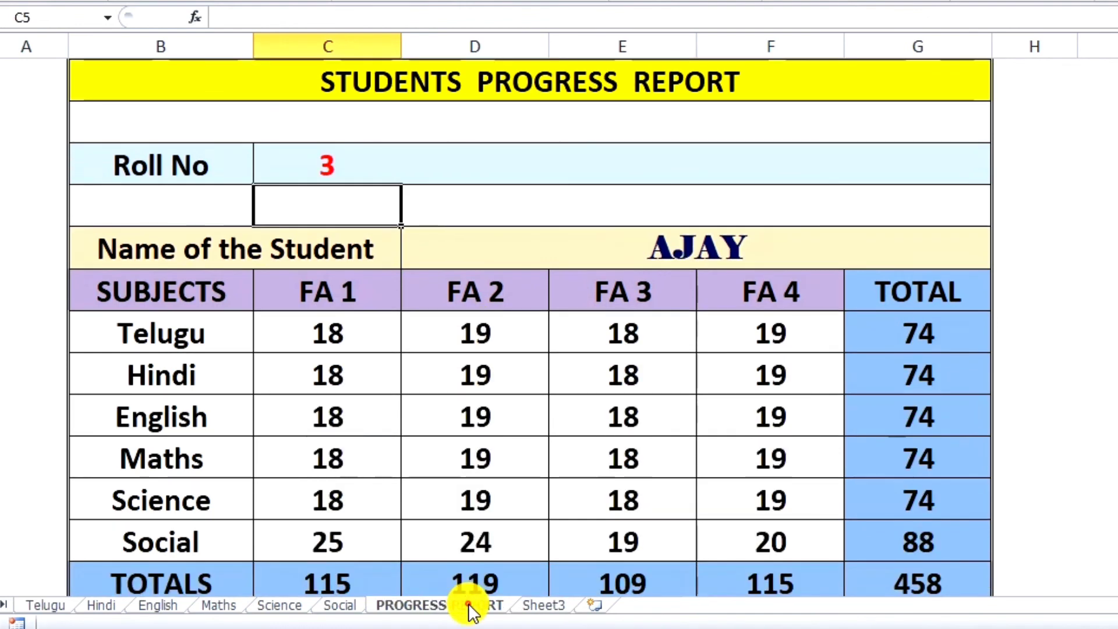
left_click(330, 172)
type("4")
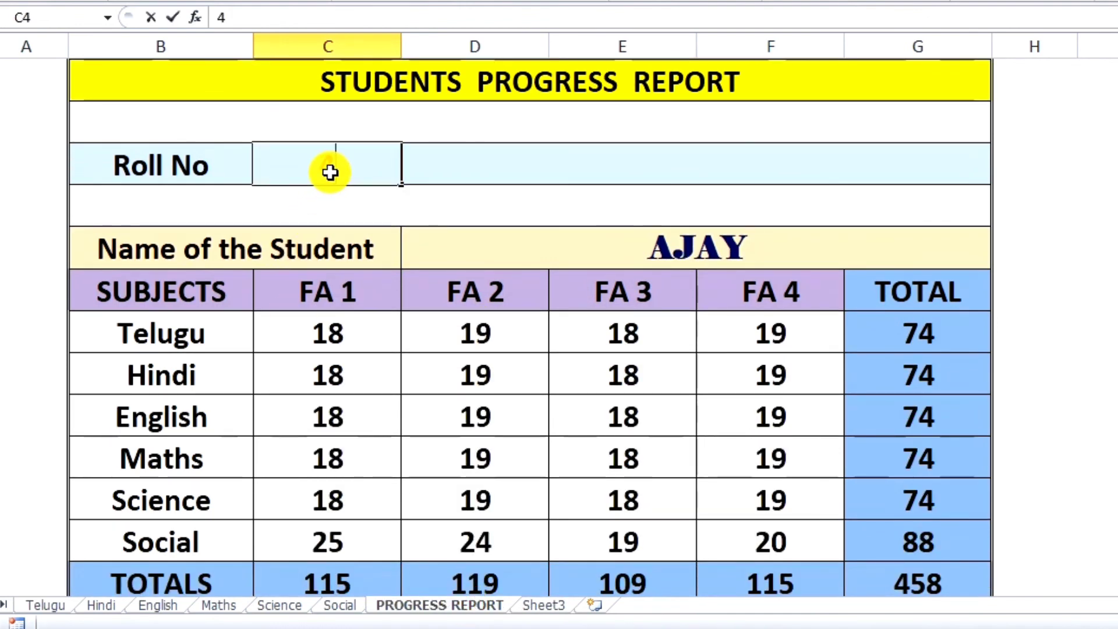
key("Return")
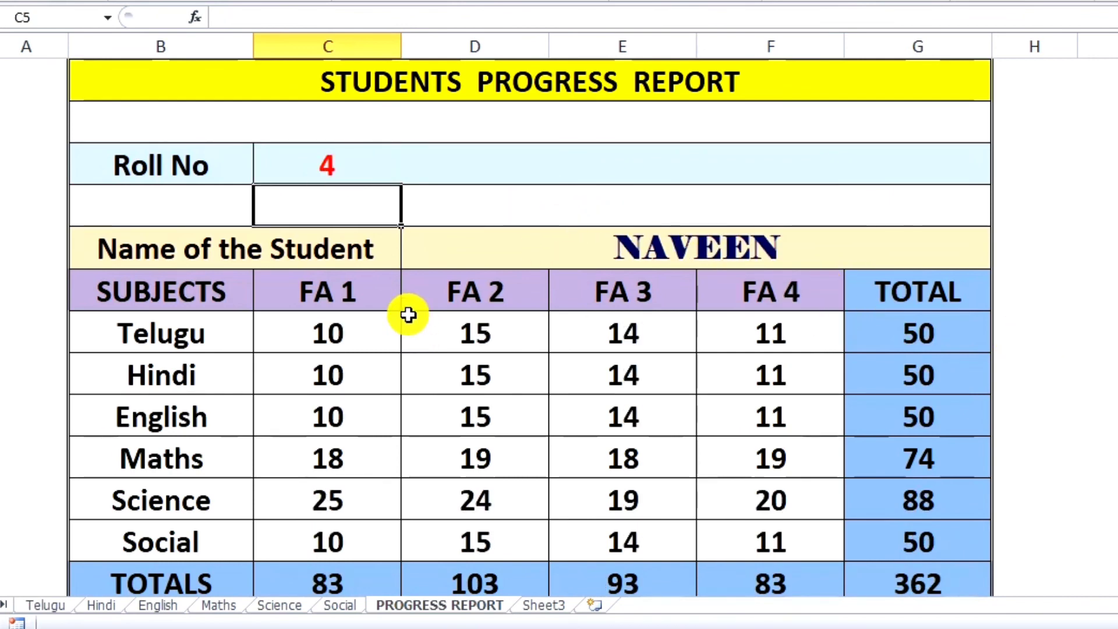
left_click(313, 159)
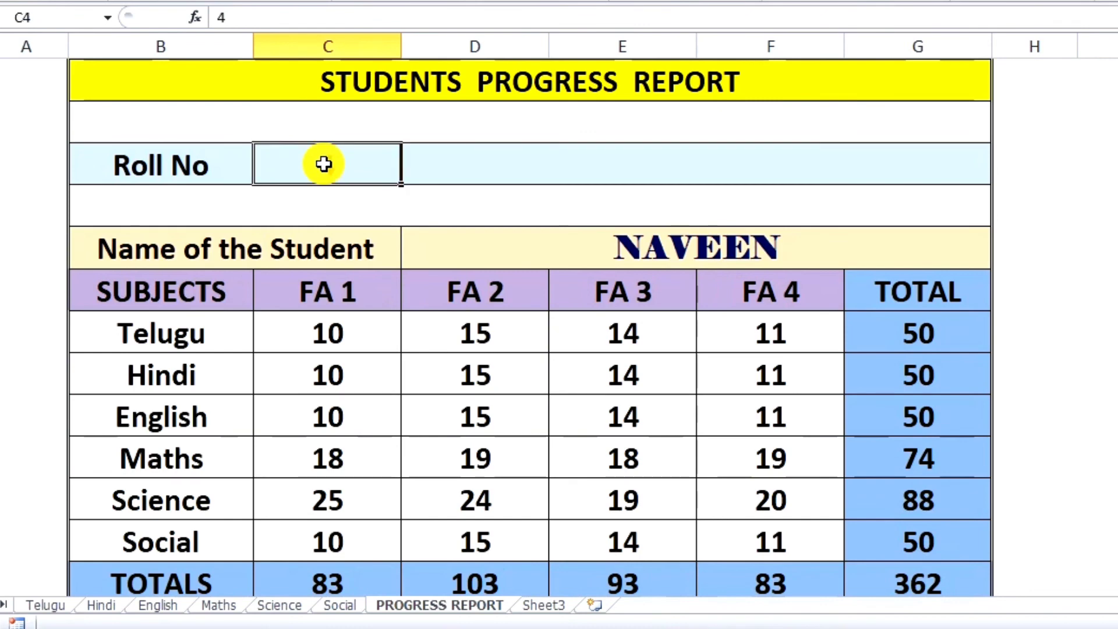
type("1")
key("Return")
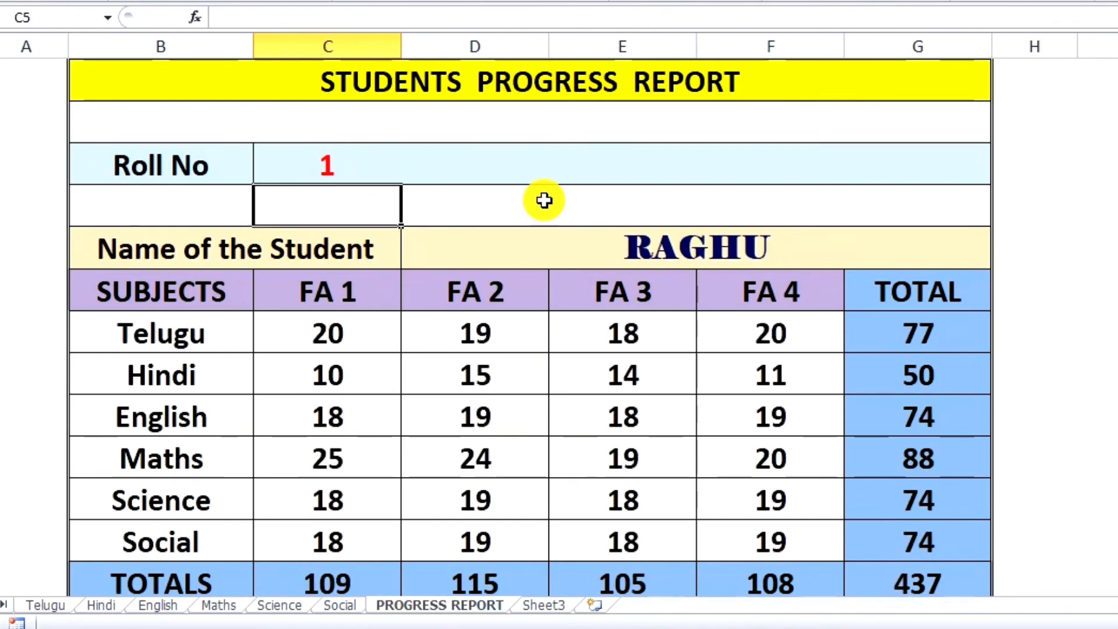